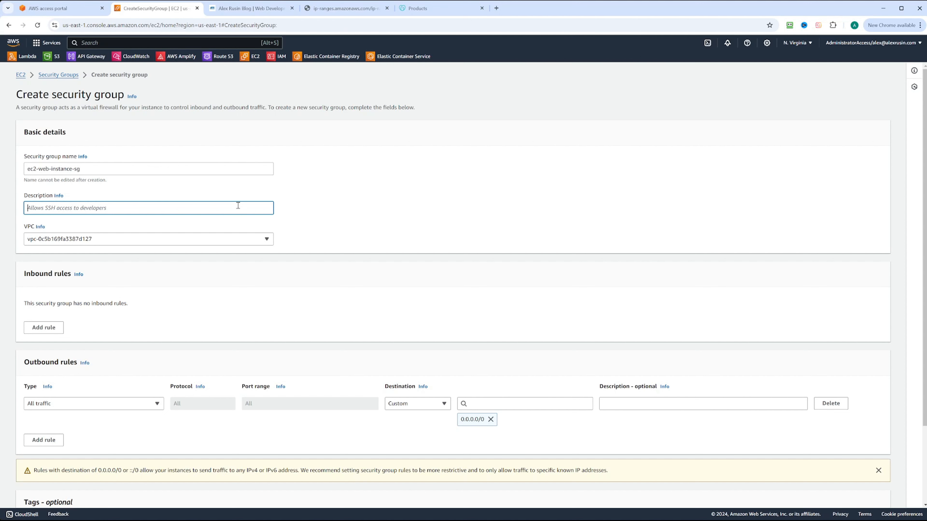
- Describe the security group as "Allow web access to ec2 instance" and add an inbound HTTP rule with source Anywhere-IPv4
{"action": "type", "text": "Allow web access to ec2 instance"}
{"action": "scroll", "coordinate": [300, 190], "scroll_direction": "down", "scroll_amount": 3}
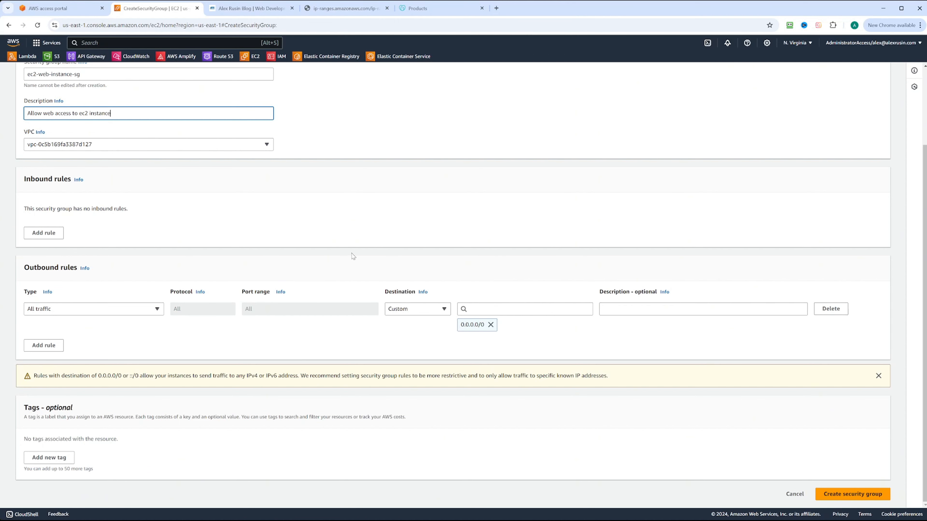
{"action": "left_click", "coordinate": [44, 233]}
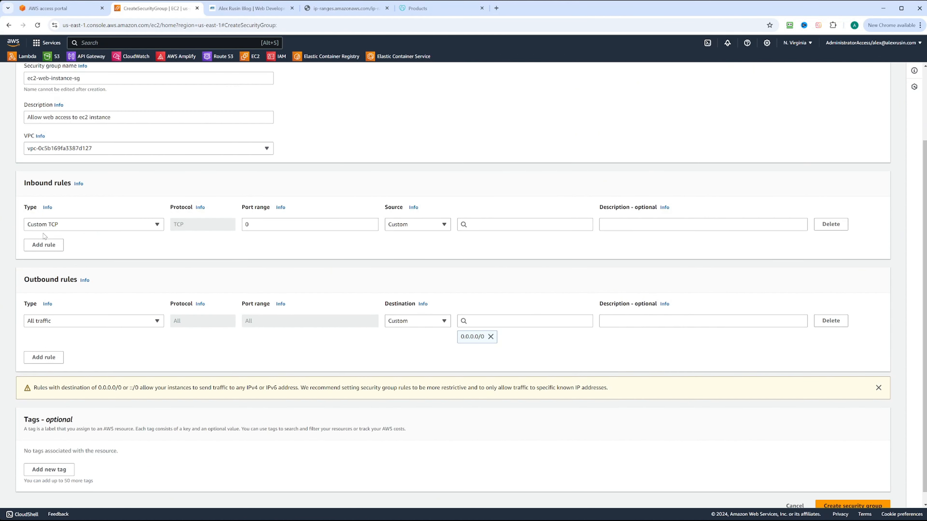
{"action": "left_click", "coordinate": [124, 224]}
{"action": "type", "text": "http"}
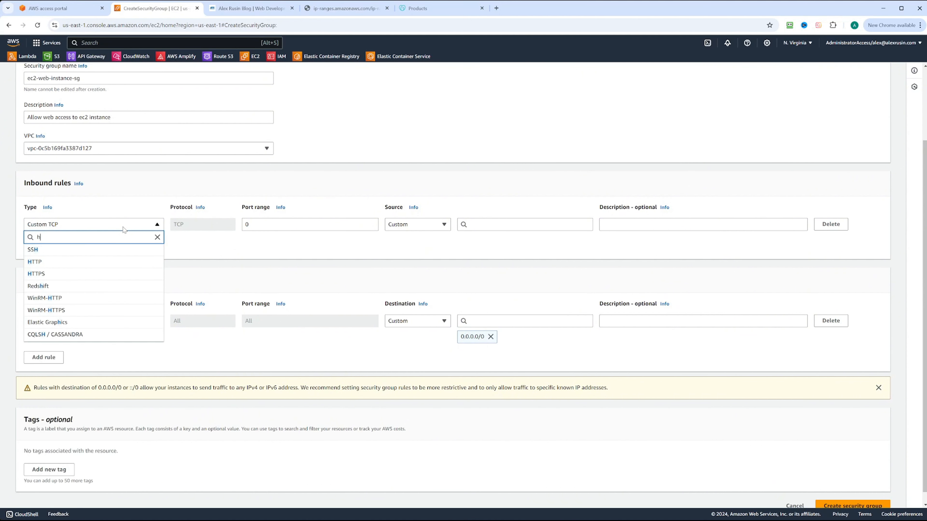
{"action": "left_click", "coordinate": [79, 255]}
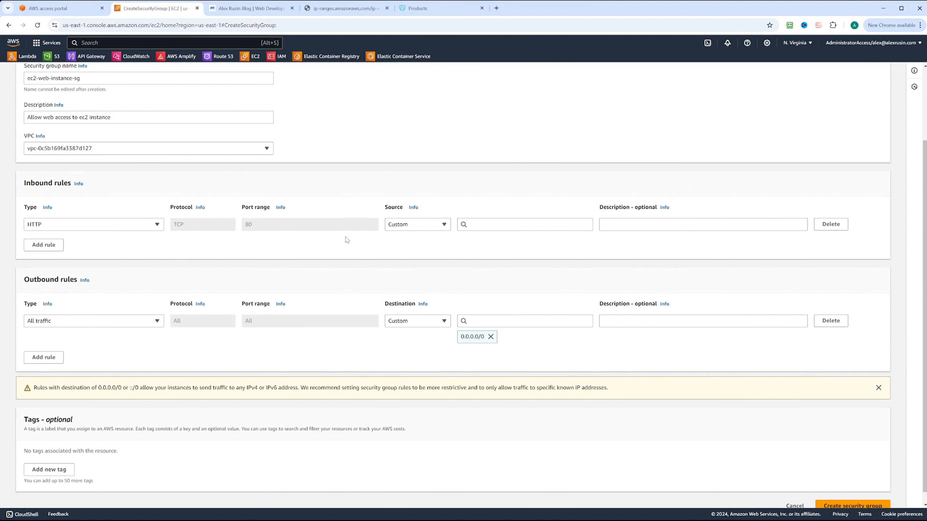
{"action": "left_click", "coordinate": [436, 228]}
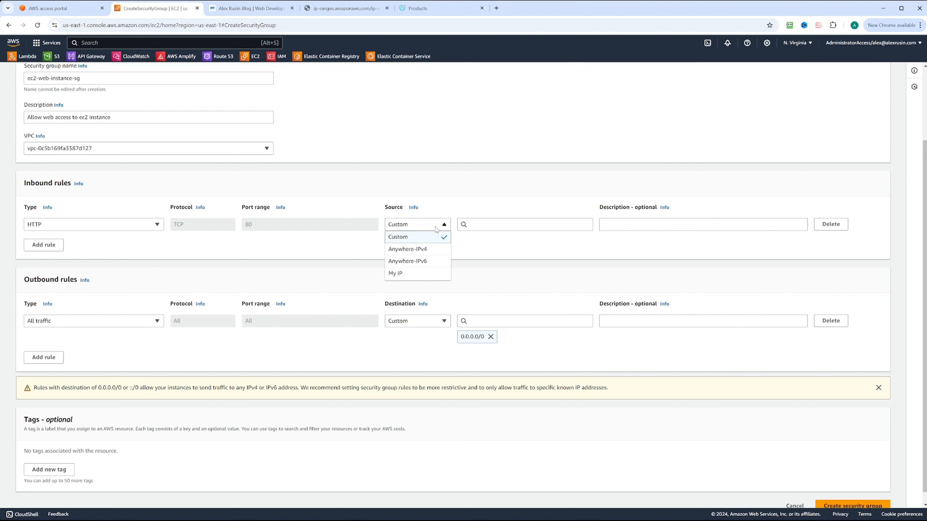
{"action": "left_click", "coordinate": [434, 255]}
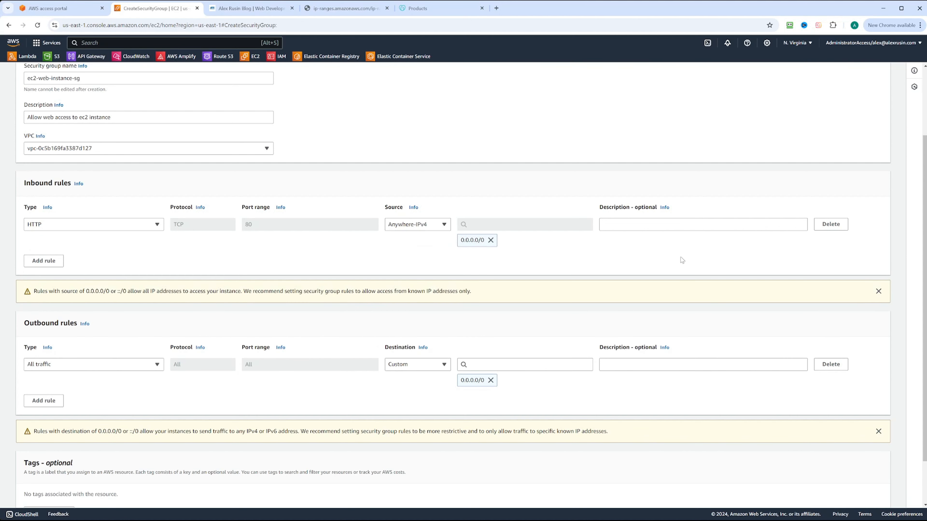
- Add a second inbound rule of type HTTPS with source Anywhere-IPv4
{"action": "left_click", "coordinate": [44, 260]}
{"action": "left_click", "coordinate": [87, 260]}
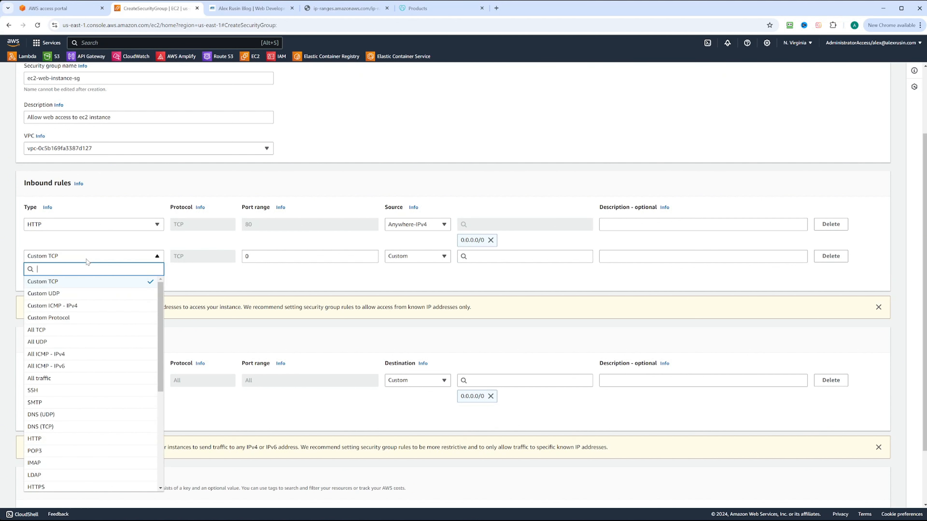
{"action": "type", "text": "HTTP"}
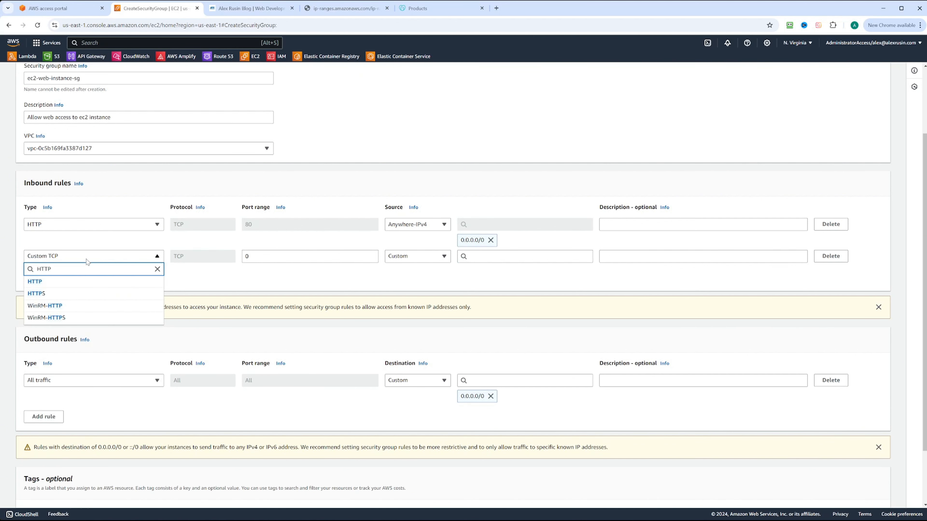
{"action": "left_click", "coordinate": [39, 297]}
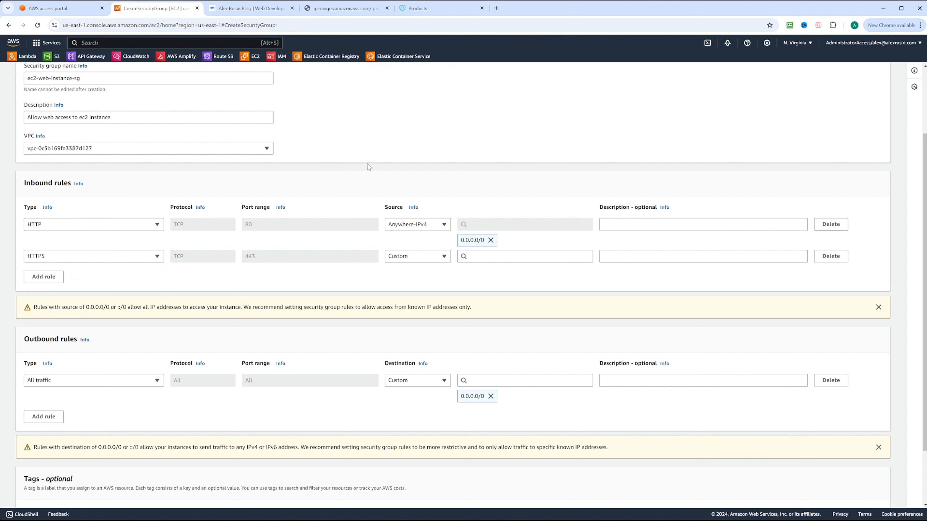
{"action": "left_click", "coordinate": [416, 262]}
{"action": "left_click", "coordinate": [416, 278]}
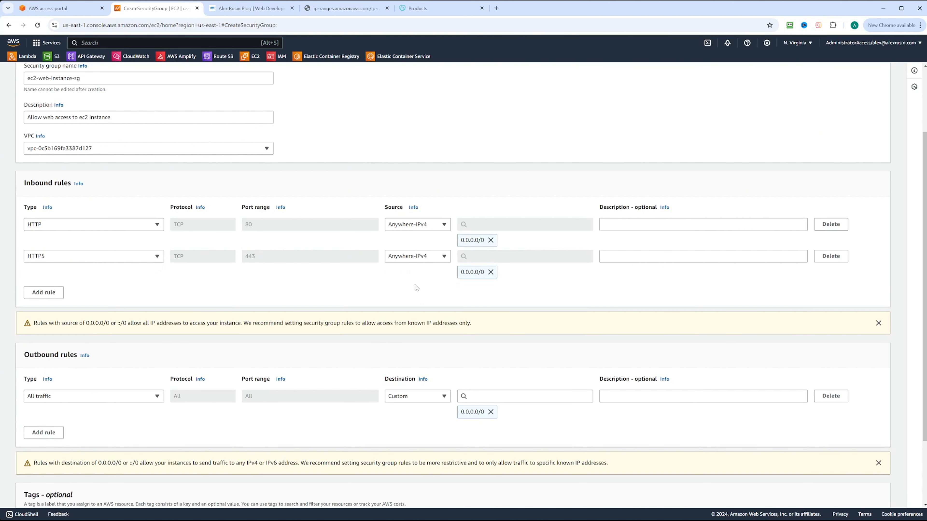
- Add a third inbound rule of type HTTP with source Anywhere-IPv6
{"action": "left_click", "coordinate": [51, 295]}
{"action": "left_click", "coordinate": [59, 289]}
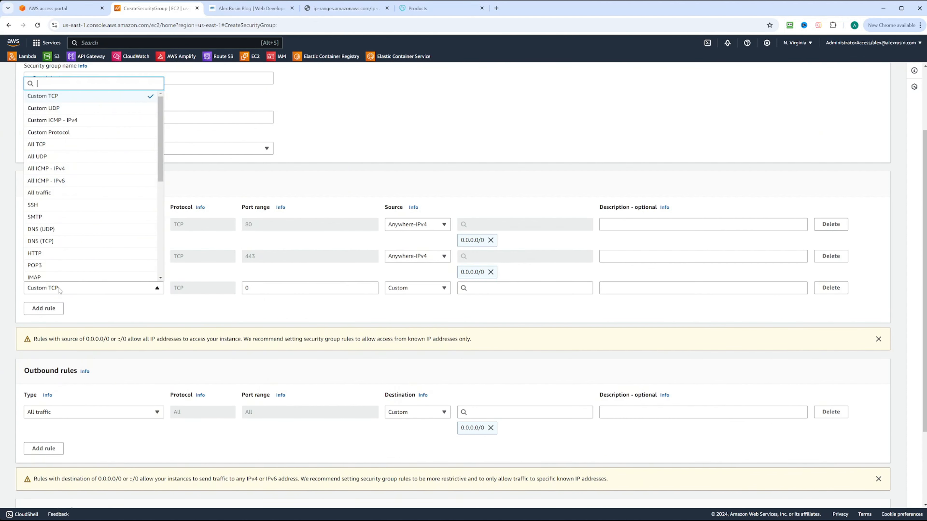
{"action": "type", "text": "http"}
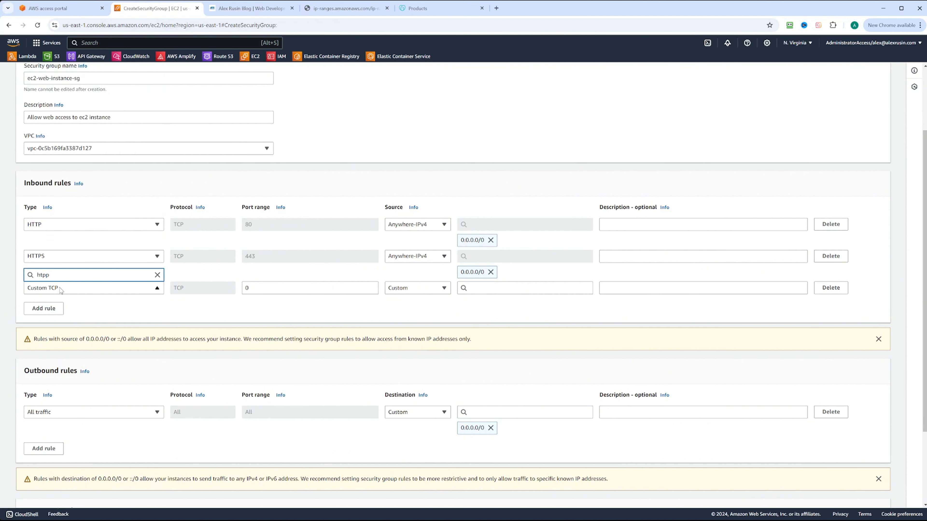
{"action": "key", "text": "BackSpace"}
{"action": "key", "text": "BackSpace"}
{"action": "key", "text": "BackSpace"}
{"action": "key", "text": "BackSpace"}
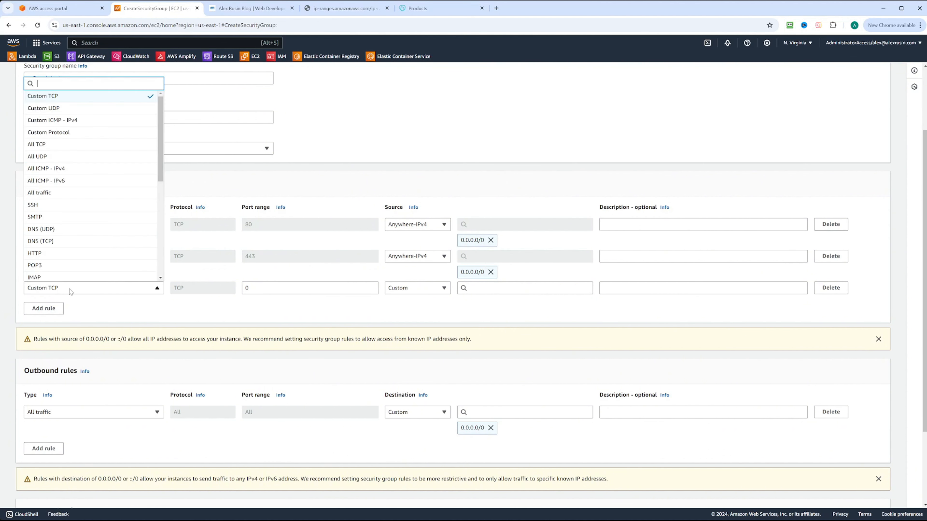
{"action": "type", "text": "http"}
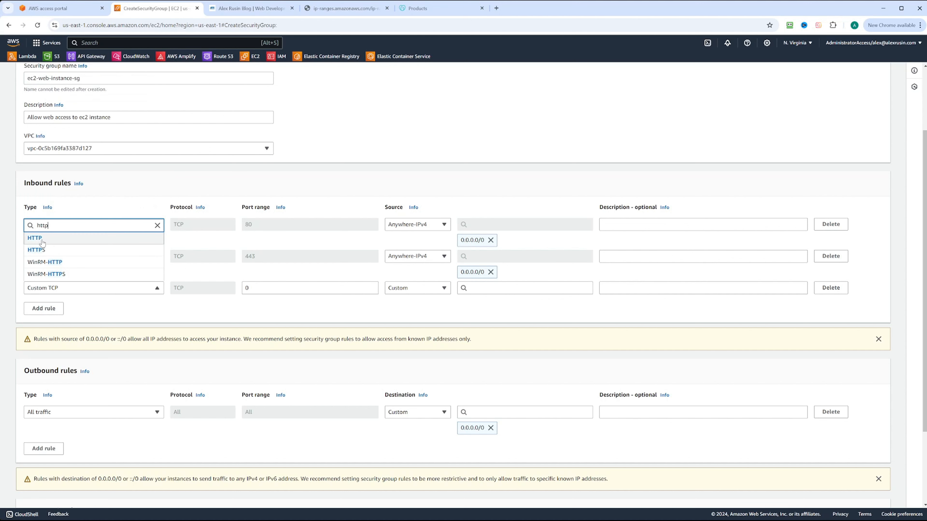
{"action": "left_click", "coordinate": [43, 242]}
{"action": "left_click", "coordinate": [412, 288]}
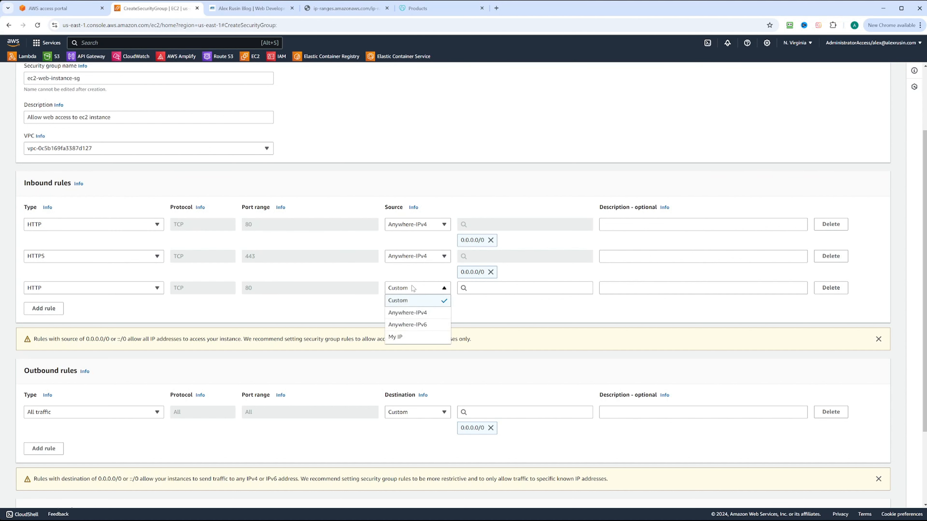
{"action": "left_click", "coordinate": [411, 325]}
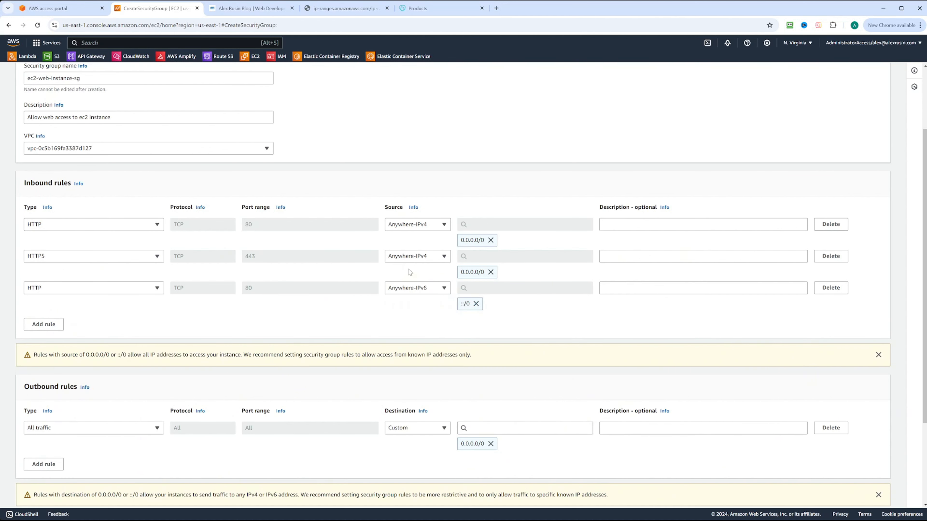
- Add a fourth inbound rule of type HTTPS with source Anywhere-IPv6
{"action": "left_click", "coordinate": [45, 330]}
{"action": "left_click", "coordinate": [72, 326]}
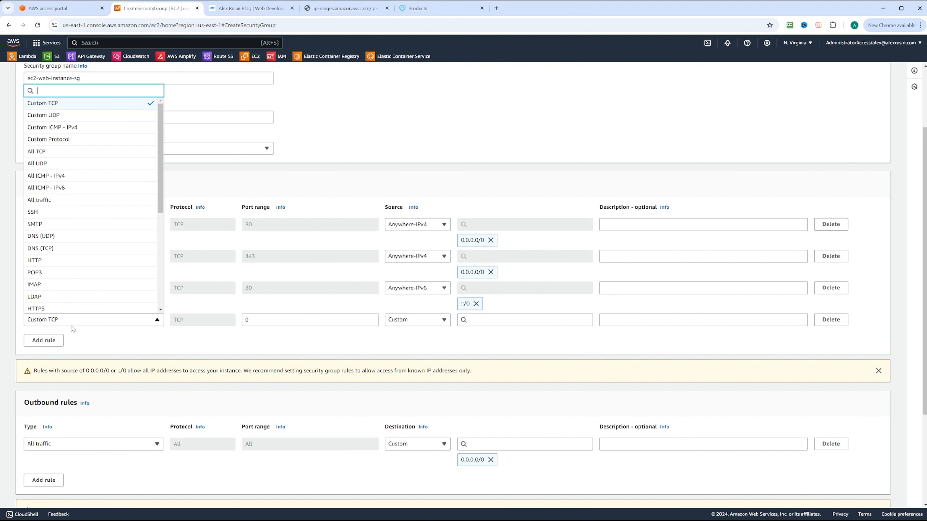
{"action": "type", "text": "Https"}
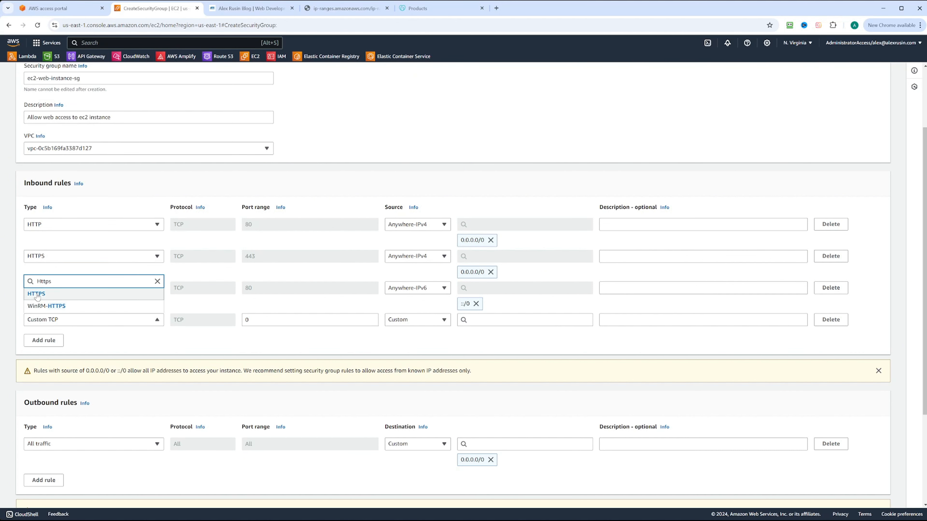
{"action": "left_click", "coordinate": [37, 295]}
{"action": "left_click", "coordinate": [416, 320]}
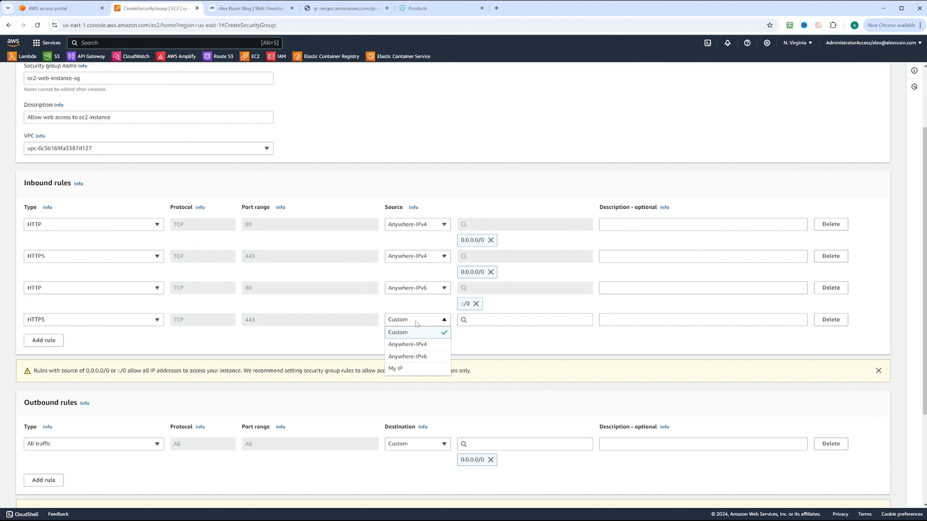
{"action": "left_click", "coordinate": [420, 358]}
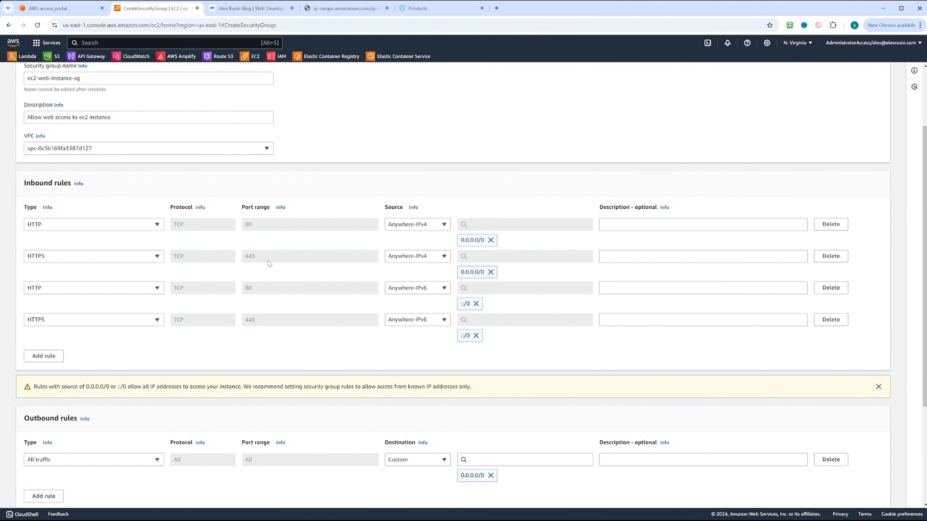
- Add a fifth inbound rule of type SSH, keeping its source type as Custom
{"action": "left_click", "coordinate": [55, 359]}
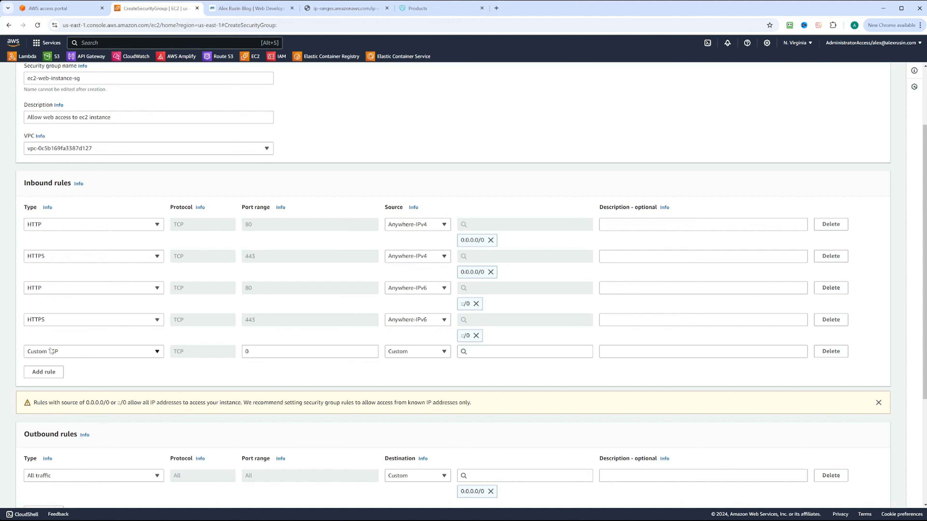
{"action": "left_click", "coordinate": [51, 351]}
{"action": "type", "text": "ssh"}
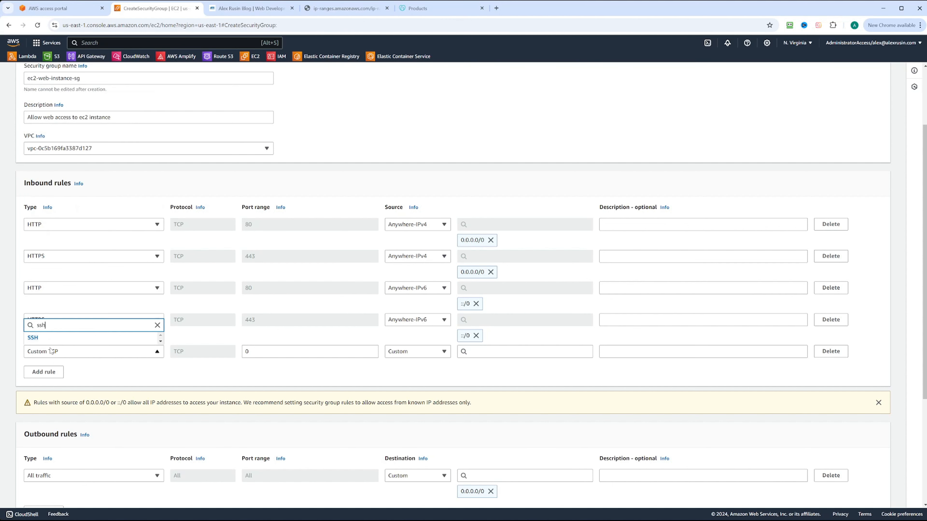
{"action": "left_click", "coordinate": [63, 339]}
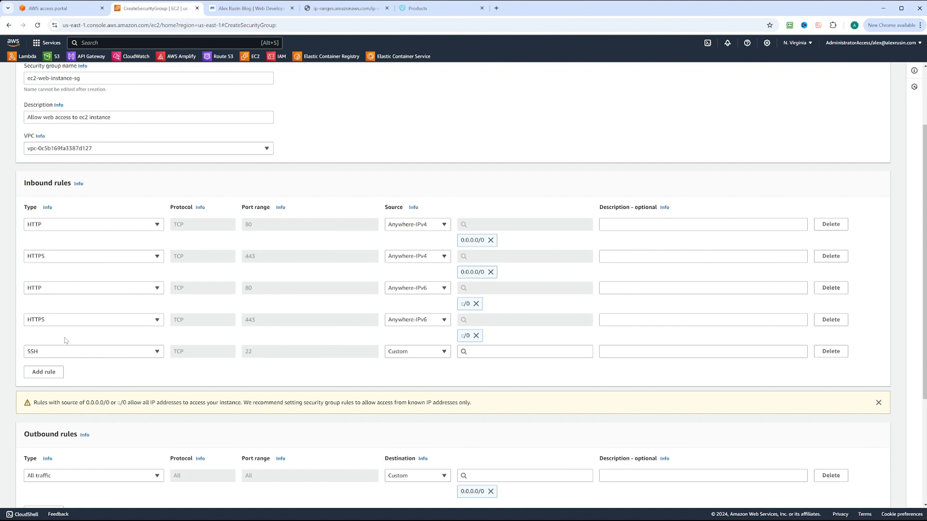
{"action": "left_click", "coordinate": [401, 357]}
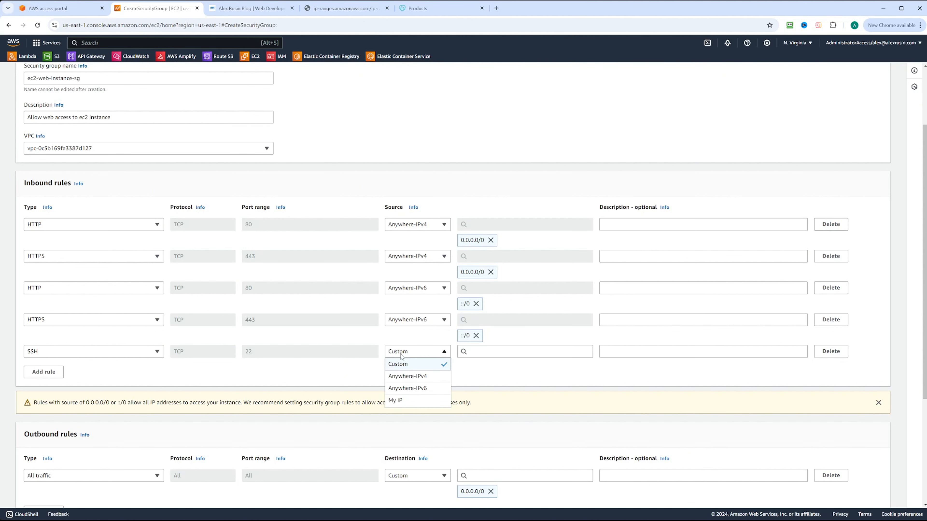
{"action": "left_click", "coordinate": [474, 378]}
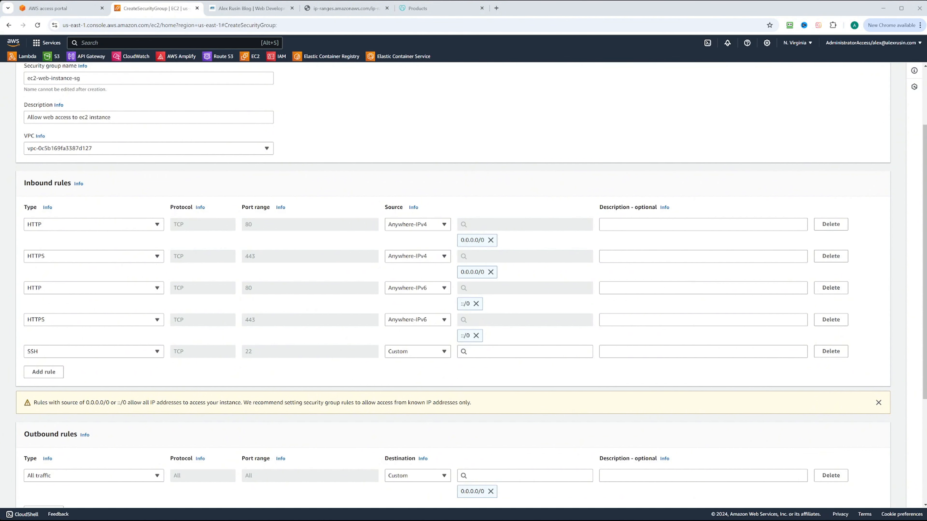
- Find the blog's article on EC2 Instance Connect and open its linked IP address ranges for the EC2 Instance Connect service
{"action": "left_click", "coordinate": [252, 8]}
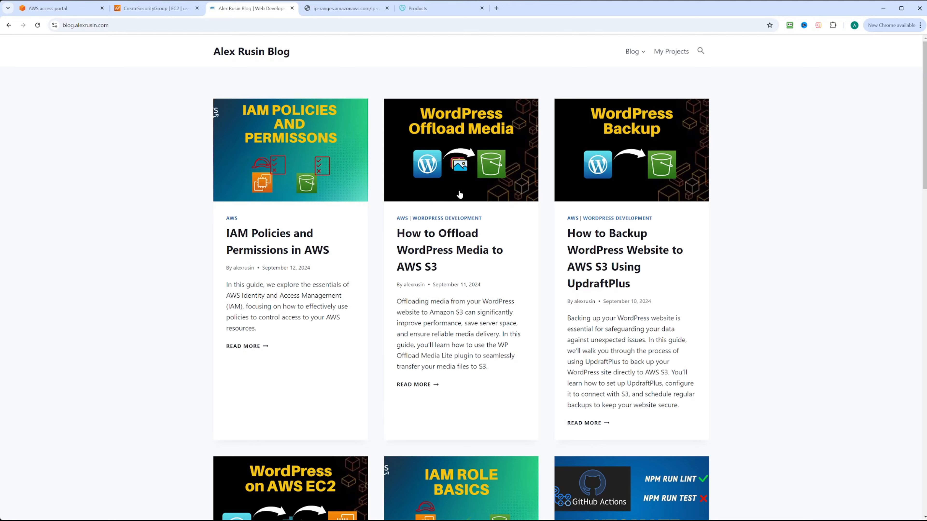
{"action": "scroll", "coordinate": [459, 194], "scroll_direction": "down", "scroll_amount": 15}
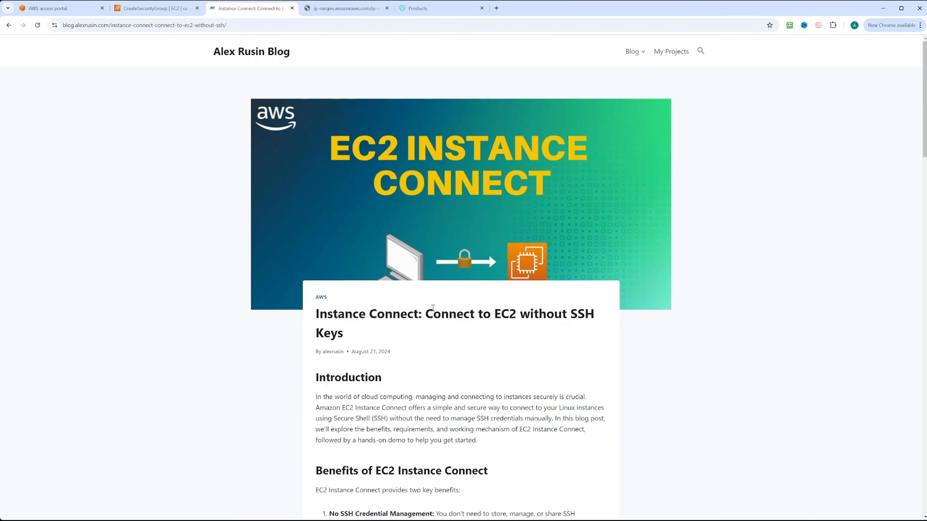
{"action": "scroll", "coordinate": [432, 308], "scroll_direction": "down", "scroll_amount": 20}
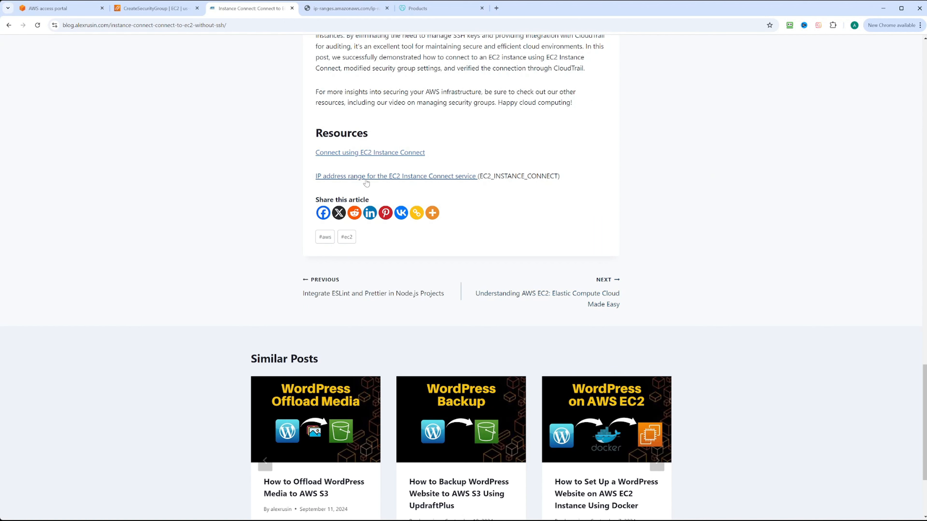
{"action": "left_click", "coordinate": [374, 179]}
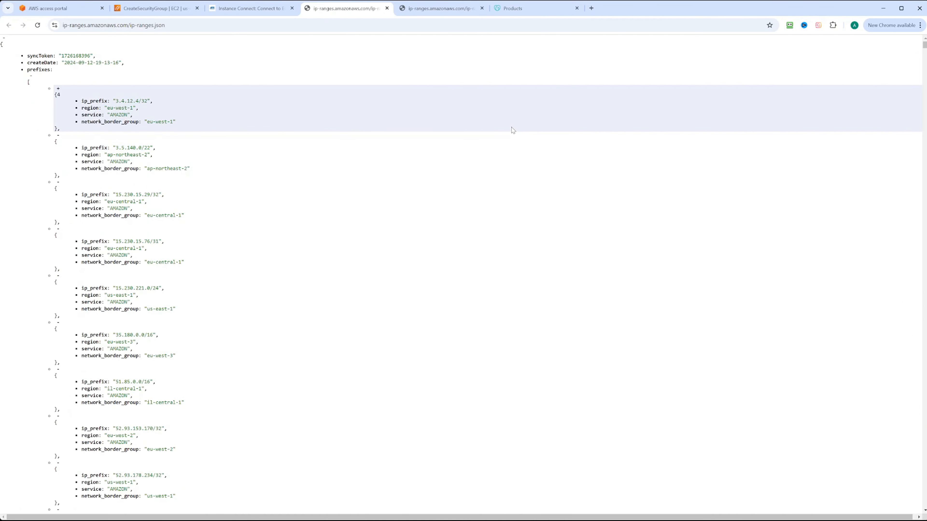
- Search the IP ranges file for EC2_INSTANCE_CONN and locate the matching entry for region us-east-1
{"action": "key", "text": "ctrl+f"}
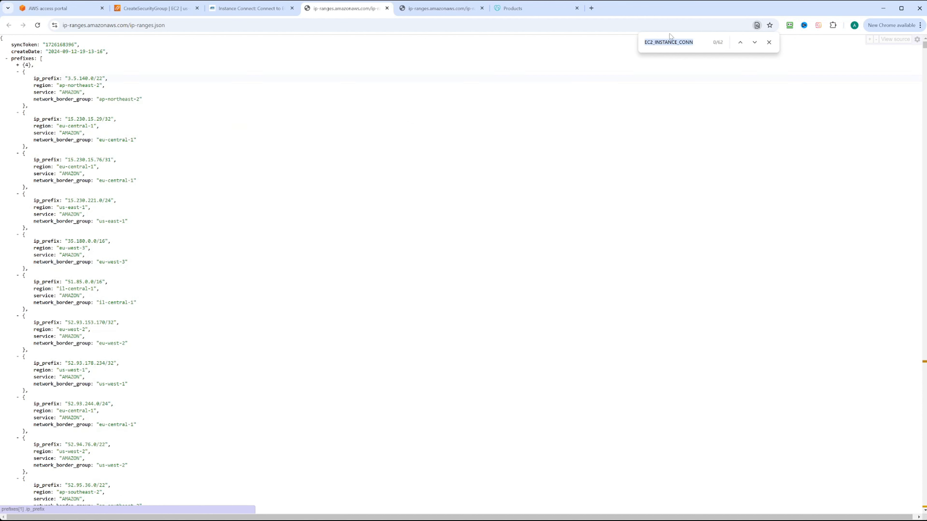
{"action": "left_click", "coordinate": [754, 42]}
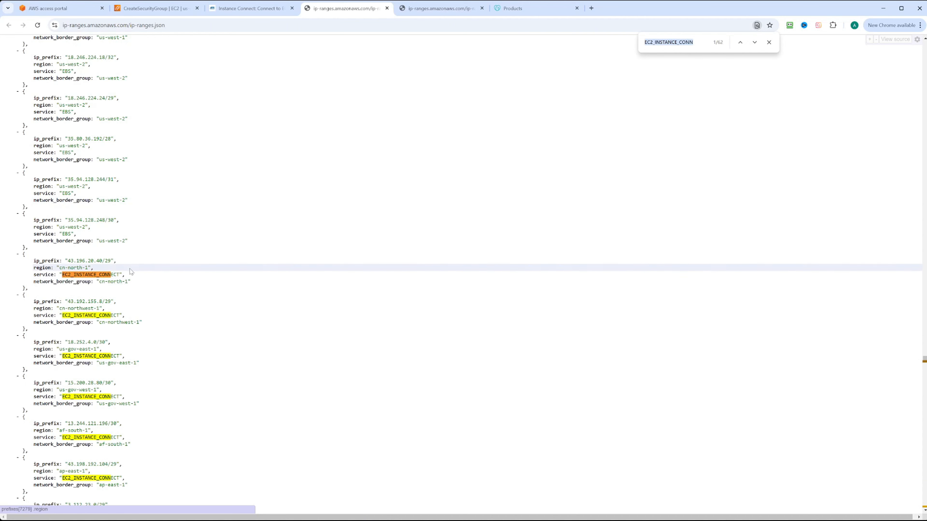
{"action": "scroll", "coordinate": [131, 271], "scroll_direction": "down", "scroll_amount": 3}
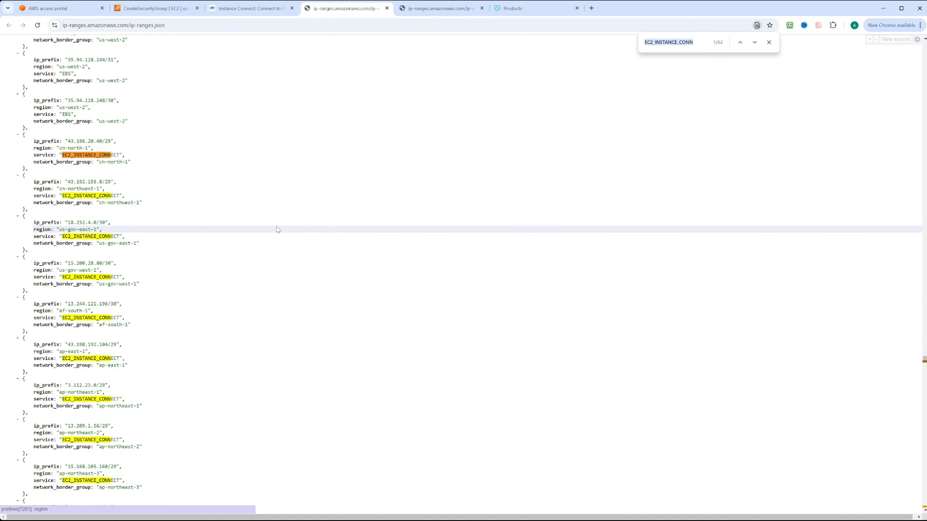
{"action": "scroll", "coordinate": [278, 230], "scroll_direction": "down", "scroll_amount": 4}
{"action": "scroll", "coordinate": [277, 229], "scroll_direction": "down", "scroll_amount": 12}
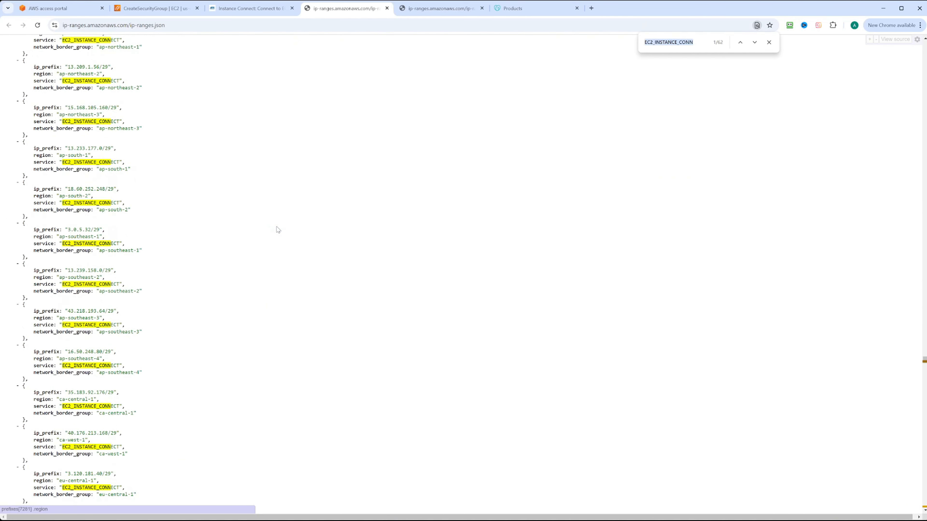
{"action": "scroll", "coordinate": [278, 230], "scroll_direction": "down", "scroll_amount": 13}
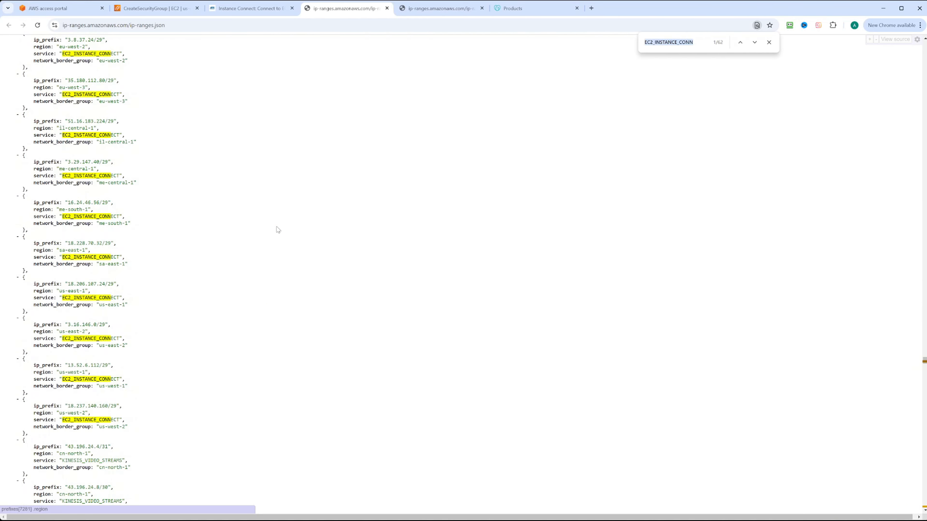
{"action": "scroll", "coordinate": [281, 229], "scroll_direction": "up", "scroll_amount": 1}
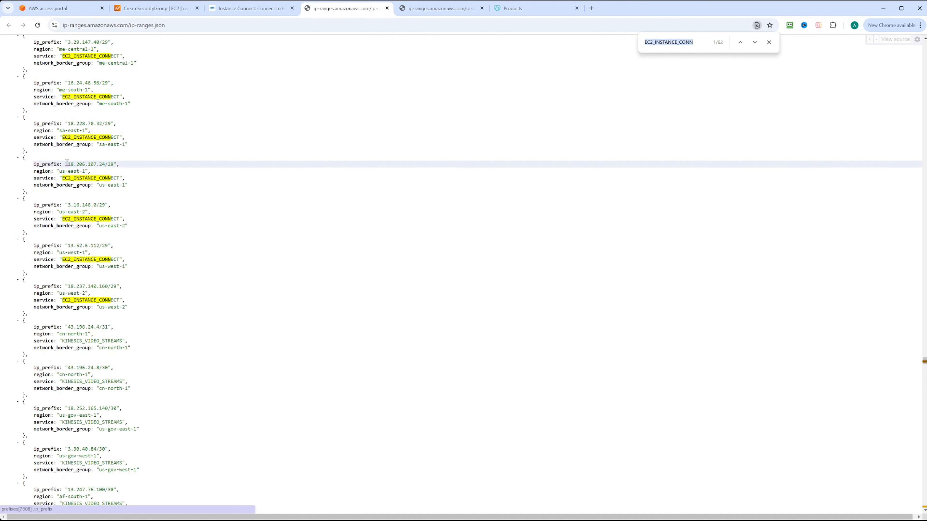
- Copy the us-east-1 EC2_INSTANCE_CONNECT IP prefix and set 18.206.107.24/29 as the SSH inbound rule's source
{"action": "left_click_drag", "start_coordinate": [69, 165], "coordinate": [114, 164]}
{"action": "key", "text": "ctrl+c"}
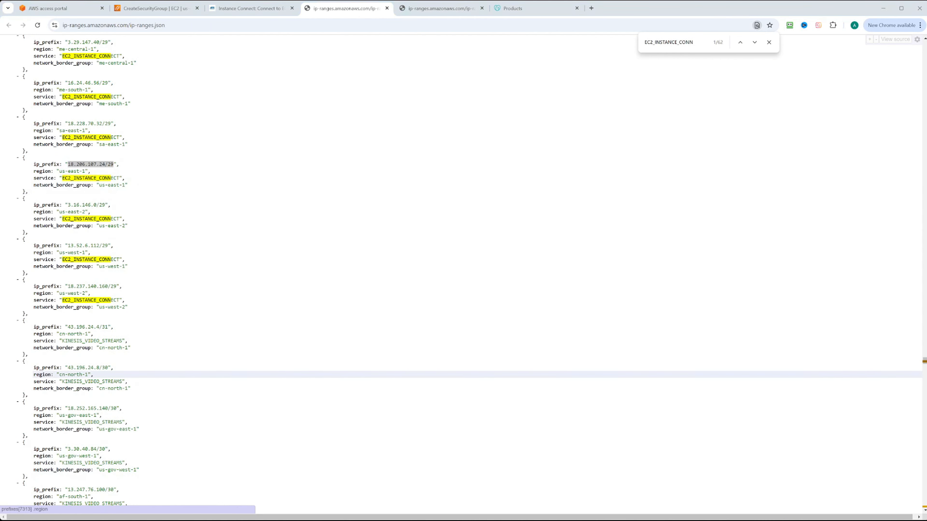
{"action": "left_click", "coordinate": [128, 10]}
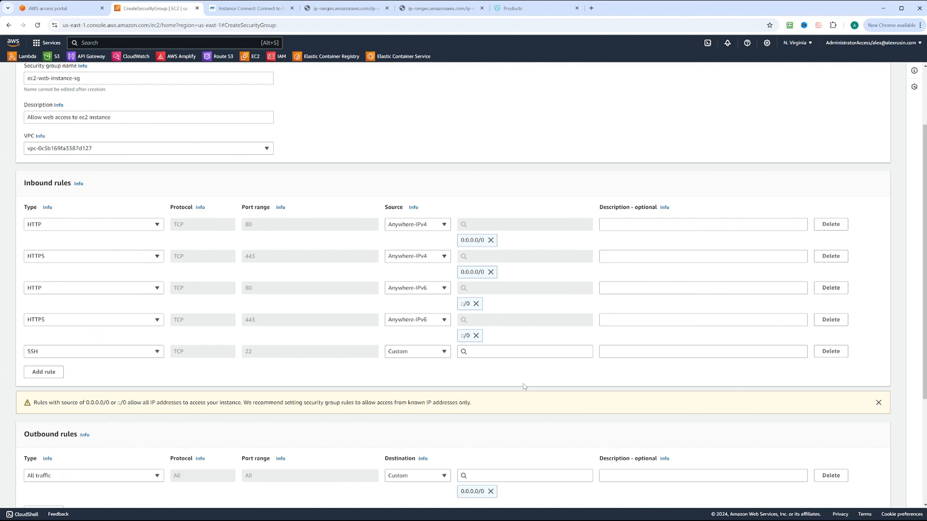
{"action": "left_click", "coordinate": [498, 351]}
{"action": "key", "text": "ctrl+v"}
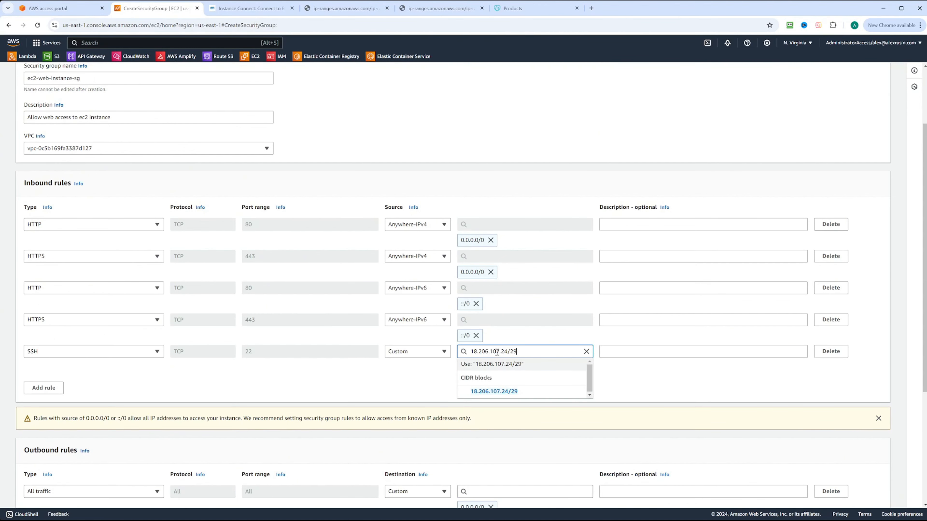
{"action": "left_click", "coordinate": [494, 394]}
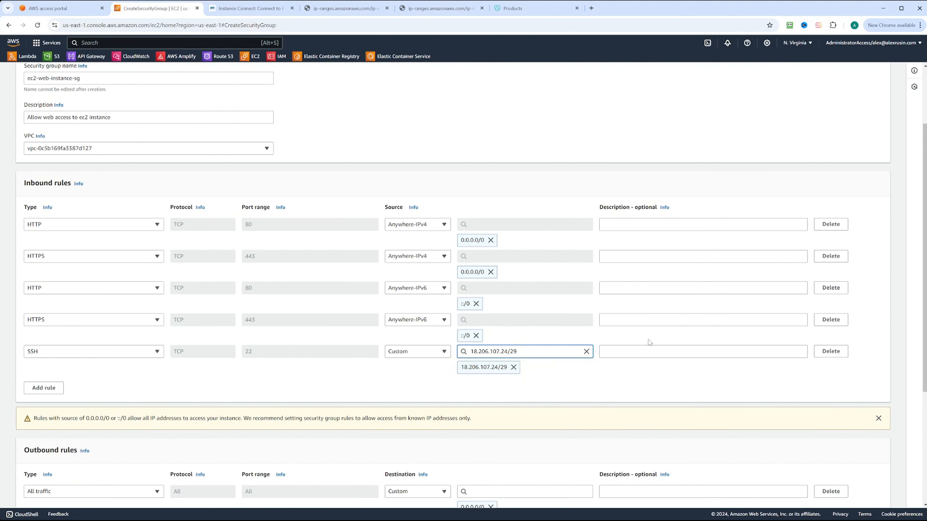
- Create the security group with the five configured inbound rules and the default outbound rule
{"action": "scroll", "coordinate": [764, 297], "scroll_direction": "down", "scroll_amount": 2}
{"action": "scroll", "coordinate": [764, 293], "scroll_direction": "down", "scroll_amount": 2}
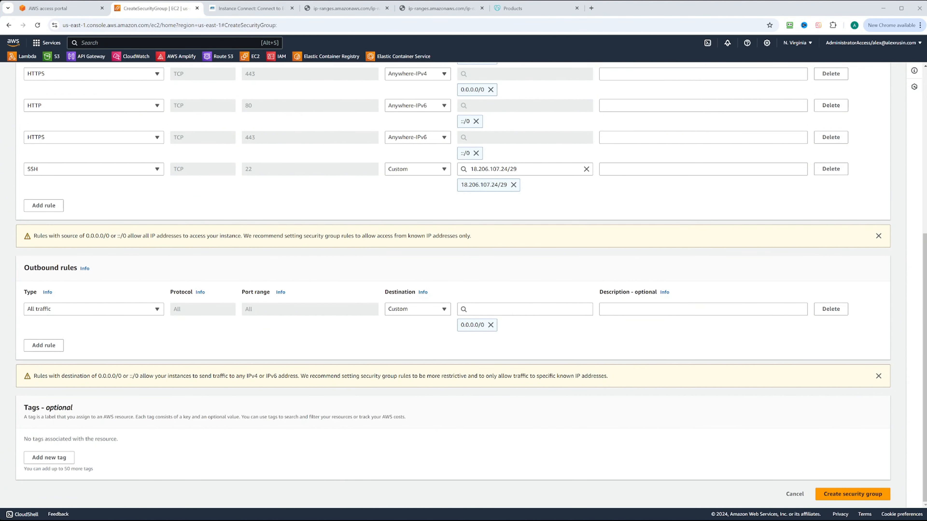
{"action": "left_click", "coordinate": [839, 495]}
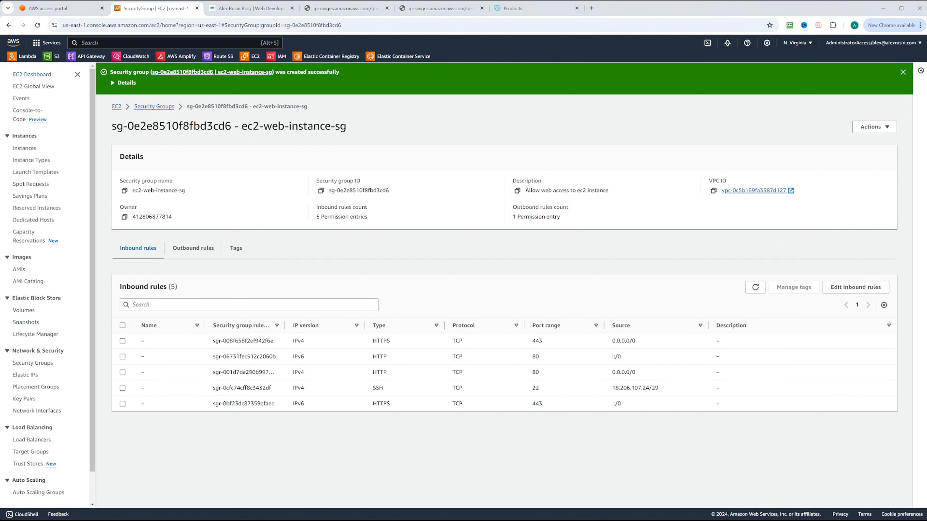
- Start launching a new EC2 instance from the running instances list and name it web-server-1
{"action": "left_click", "coordinate": [30, 75]}
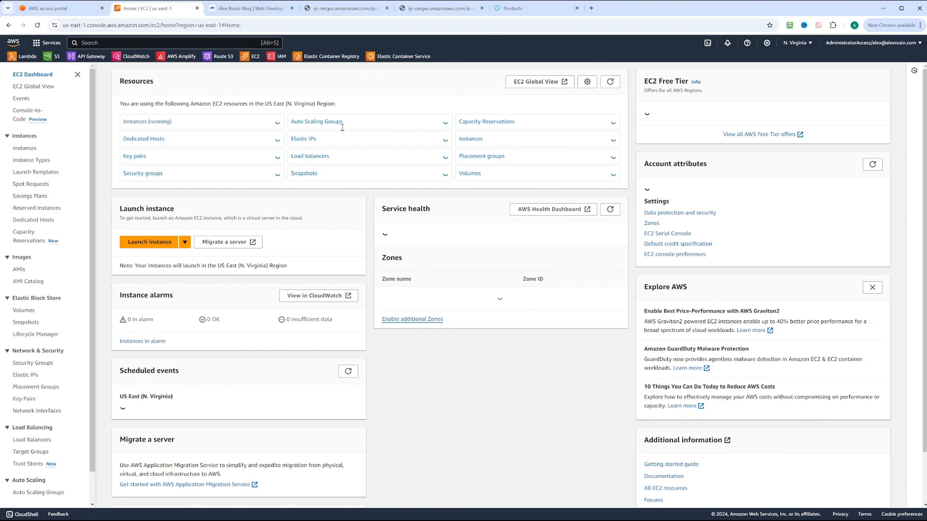
{"action": "left_click", "coordinate": [146, 122]}
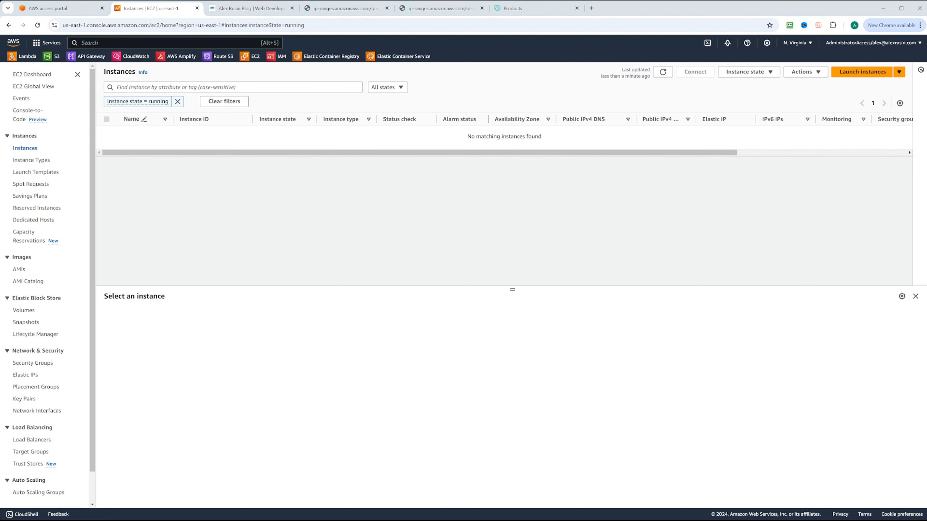
{"action": "left_click", "coordinate": [862, 71]}
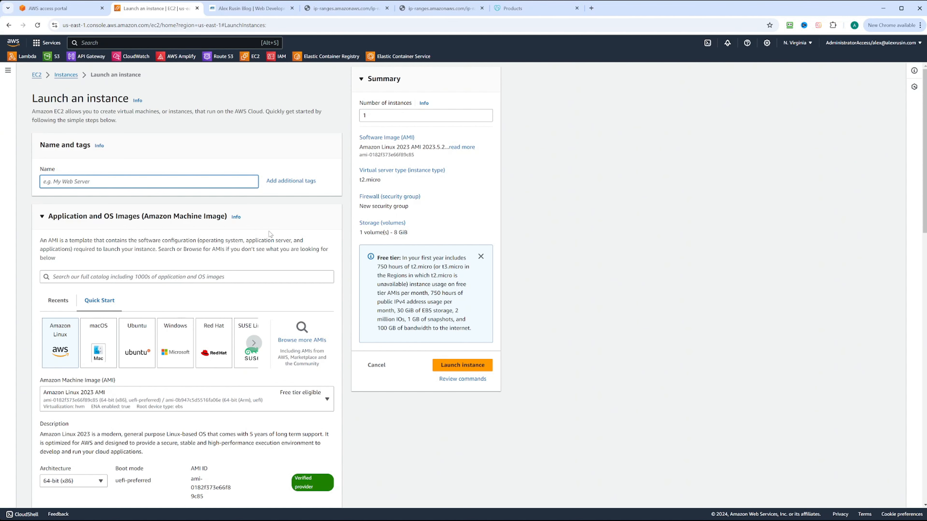
{"action": "type", "text": "web-server-1"}
{"action": "left_click", "coordinate": [270, 234]}
- Choose the Ubuntu Server 24.04 LTS image and keep t2.micro after looking through the available instance types
{"action": "scroll", "coordinate": [139, 268], "scroll_direction": "down", "scroll_amount": 2}
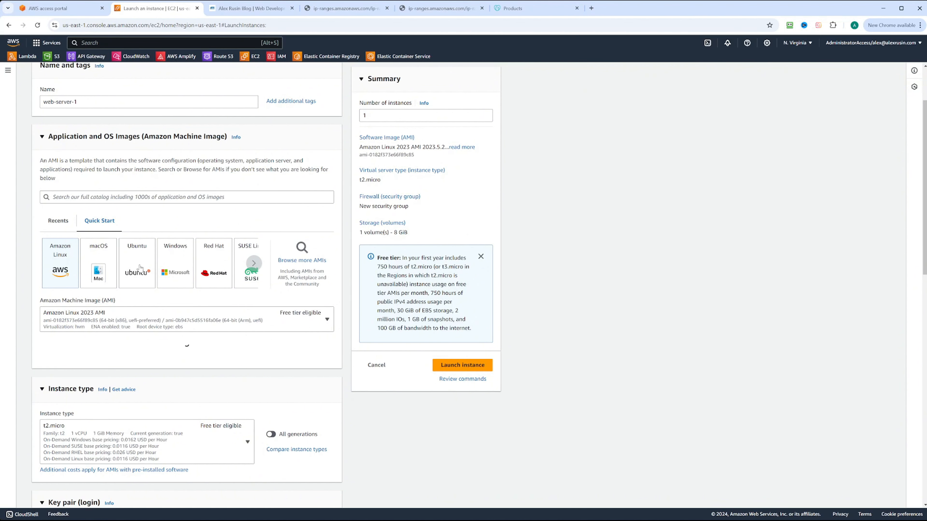
{"action": "left_click", "coordinate": [139, 268]}
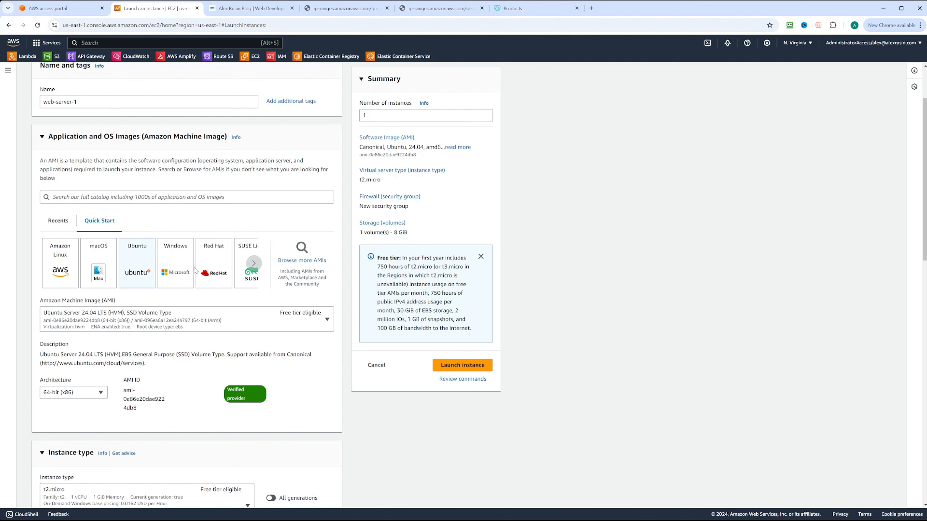
{"action": "scroll", "coordinate": [194, 270], "scroll_direction": "down", "scroll_amount": 7}
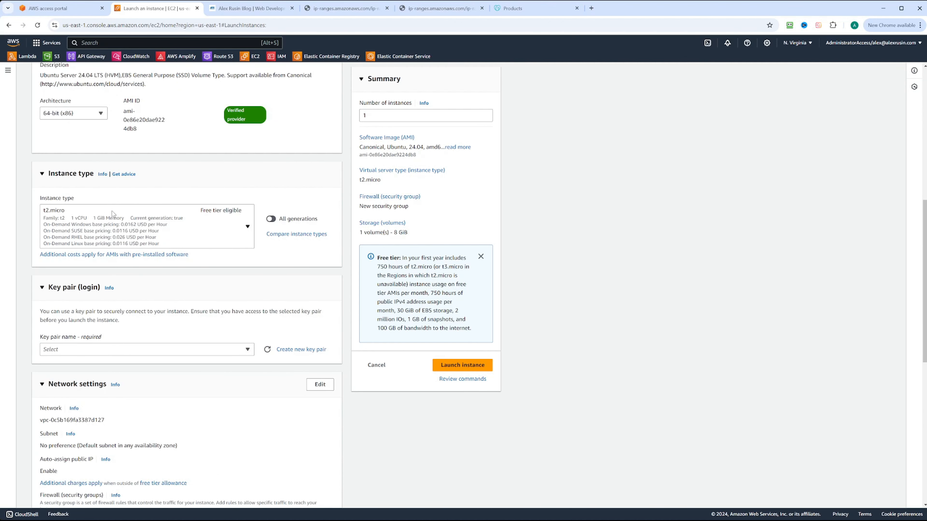
{"action": "left_click", "coordinate": [247, 227]}
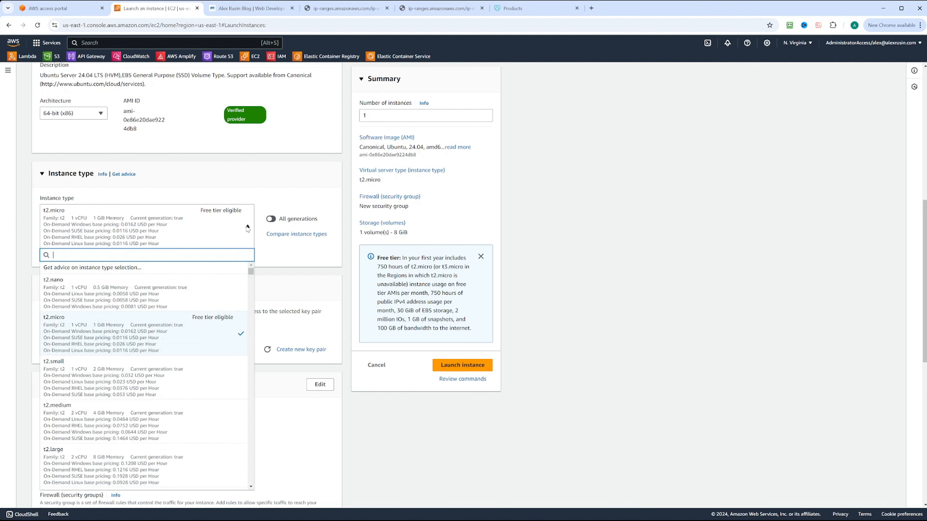
{"action": "scroll", "coordinate": [122, 346], "scroll_direction": "down", "scroll_amount": 2}
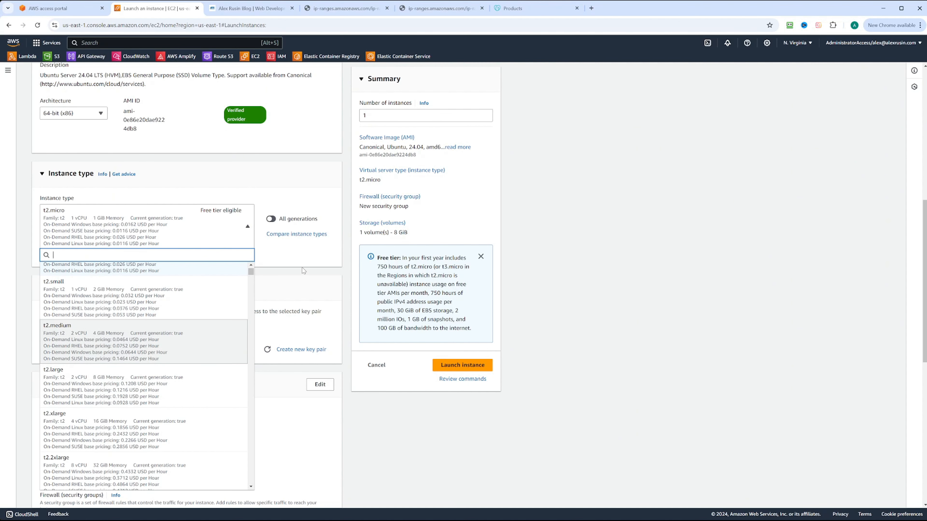
{"action": "left_click", "coordinate": [289, 260]}
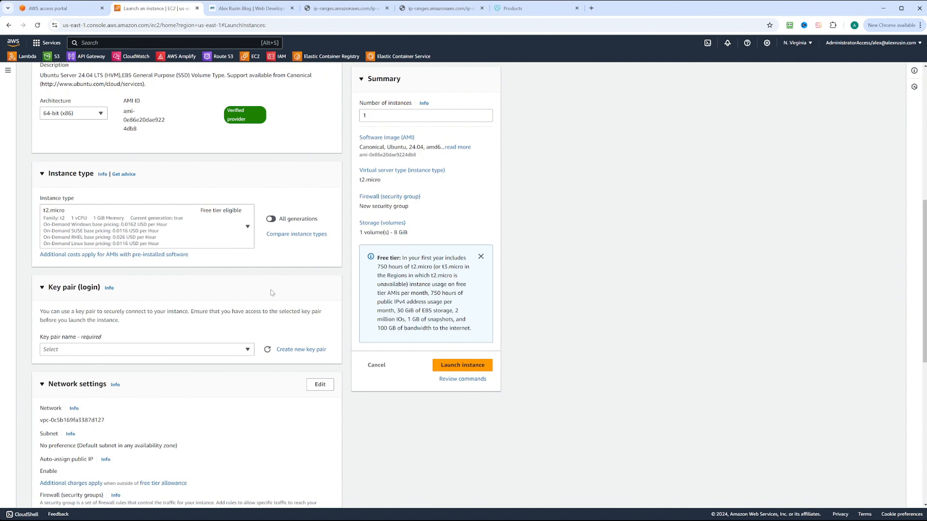
- Select the existing tutorials-demo key pair for logging in to the instance
{"action": "scroll", "coordinate": [271, 290], "scroll_direction": "down", "scroll_amount": 3}
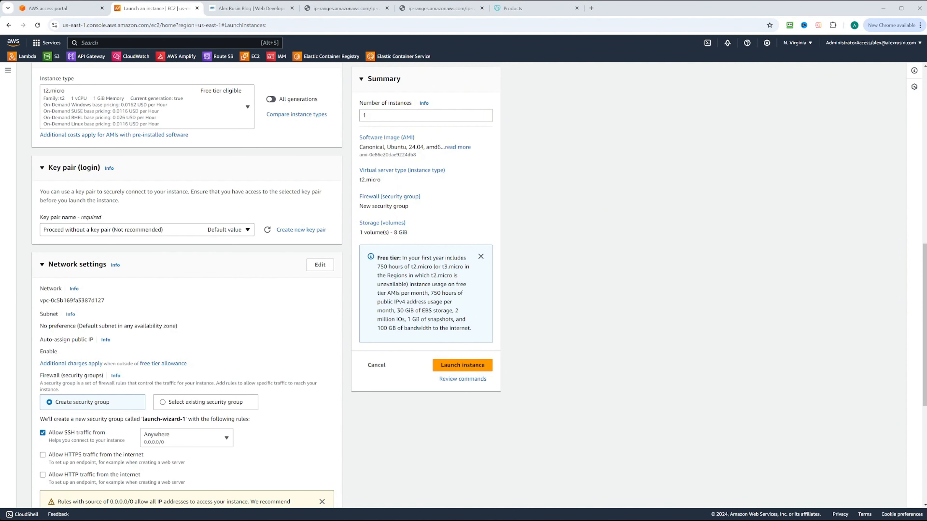
{"action": "left_click", "coordinate": [173, 230]}
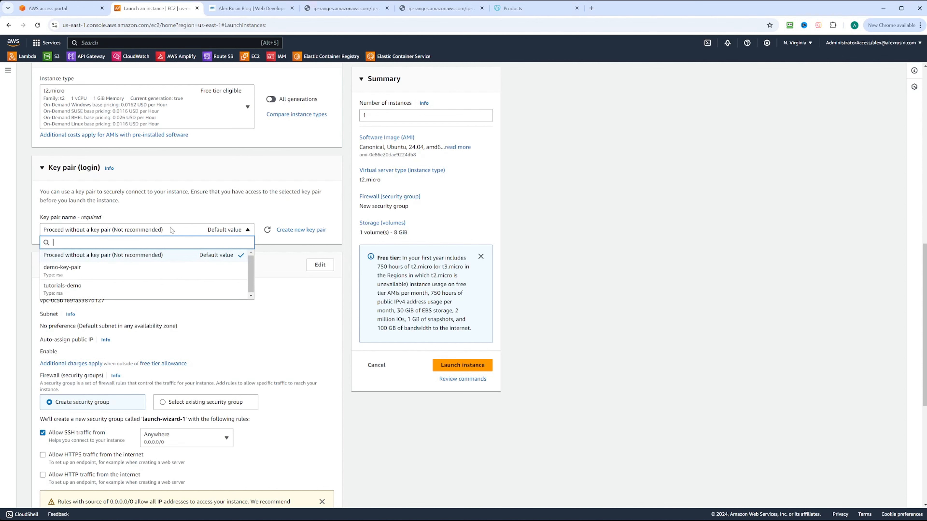
{"action": "left_click", "coordinate": [142, 256]}
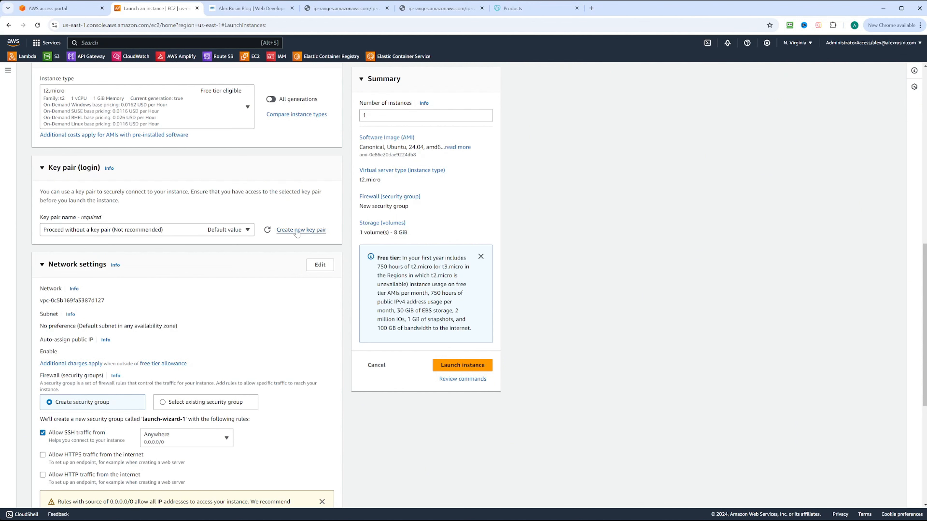
{"action": "left_click", "coordinate": [171, 230]}
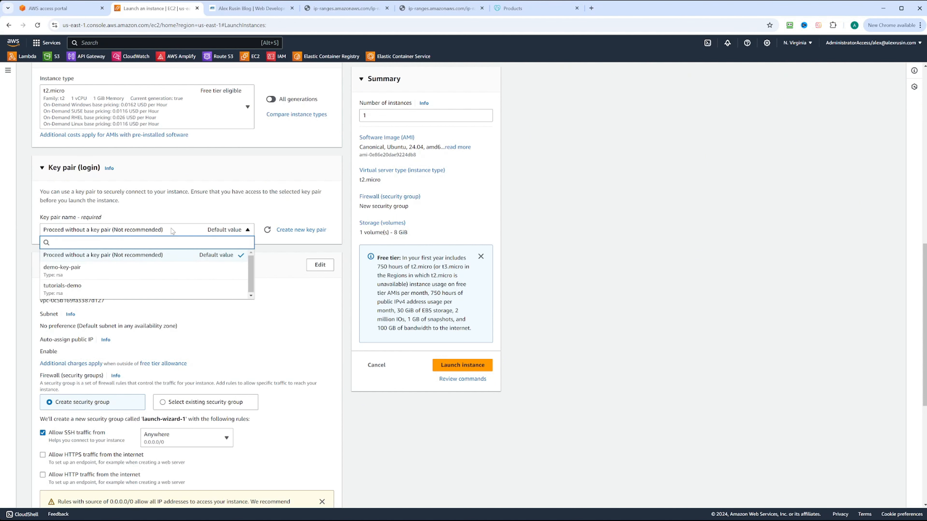
{"action": "left_click", "coordinate": [84, 289]}
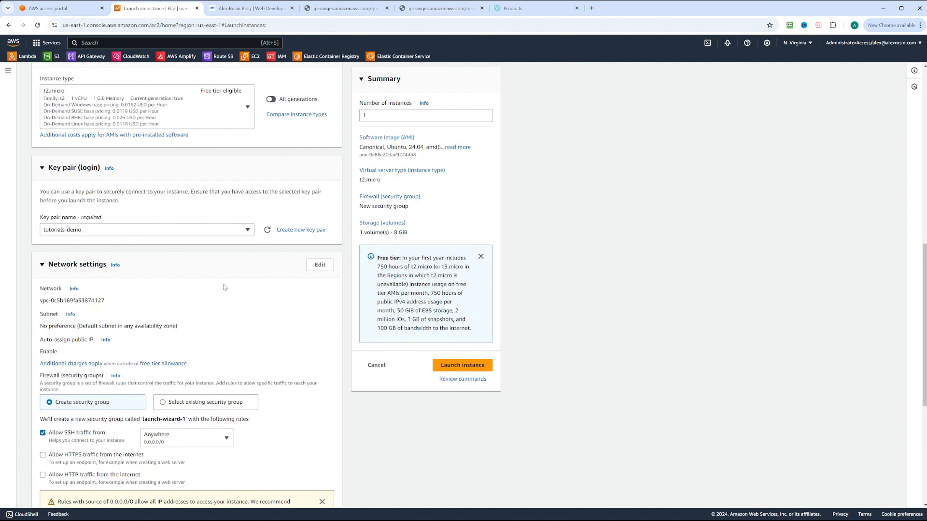
- Switch the instance's firewall to an existing security group and select web-access-demo
{"action": "scroll", "coordinate": [223, 284], "scroll_direction": "down", "scroll_amount": 3}
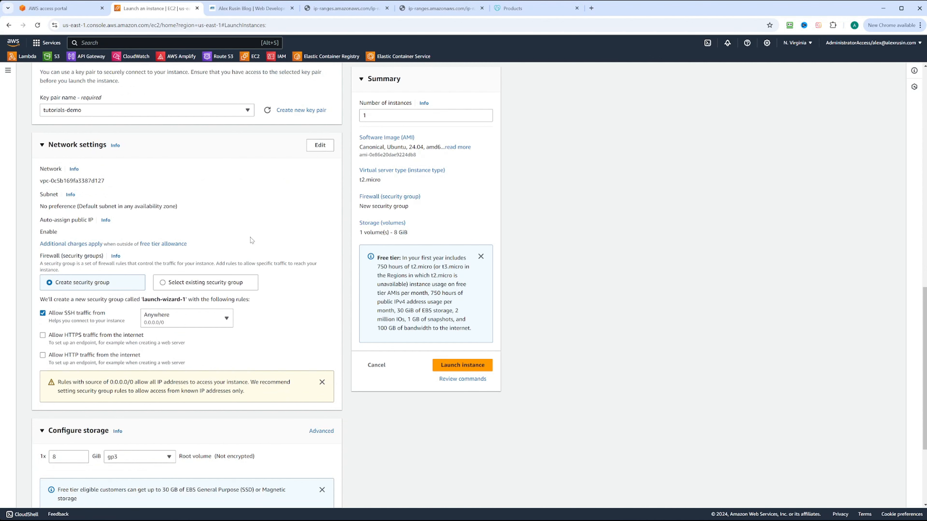
{"action": "scroll", "coordinate": [220, 204], "scroll_direction": "down", "scroll_amount": 3}
{"action": "scroll", "coordinate": [234, 195], "scroll_direction": "up", "scroll_amount": 2}
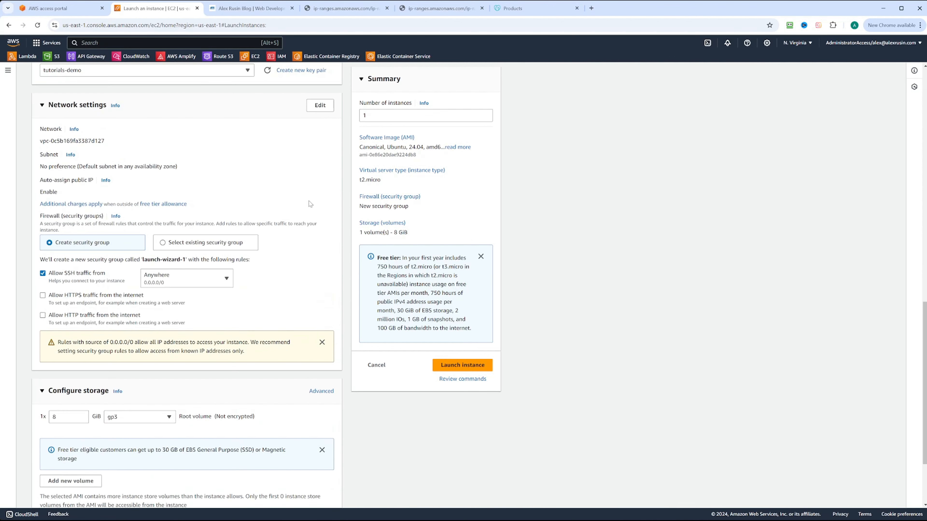
{"action": "left_click", "coordinate": [163, 243]}
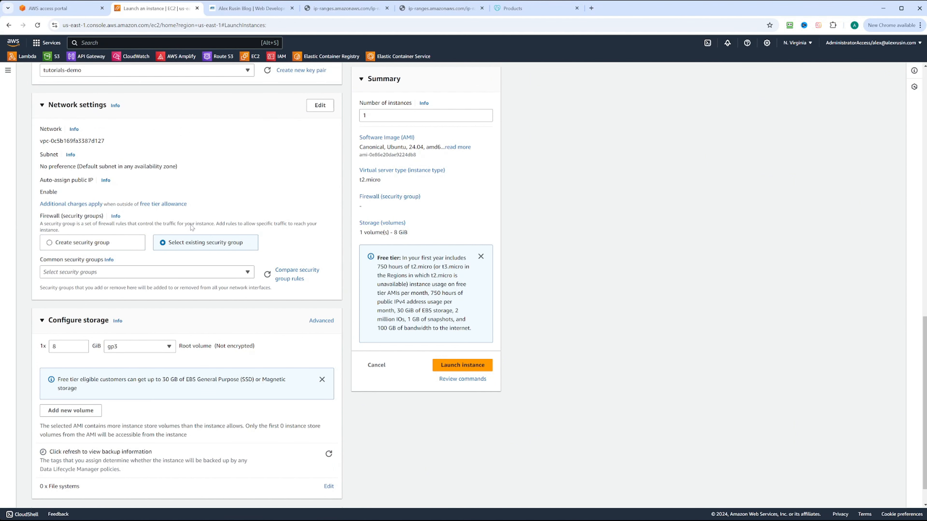
{"action": "left_click", "coordinate": [128, 272]}
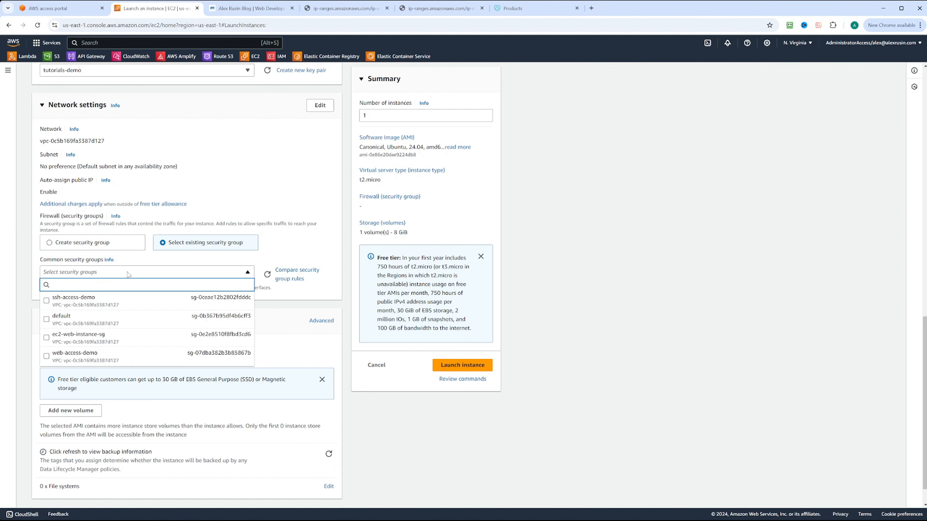
{"action": "left_click", "coordinate": [46, 356]}
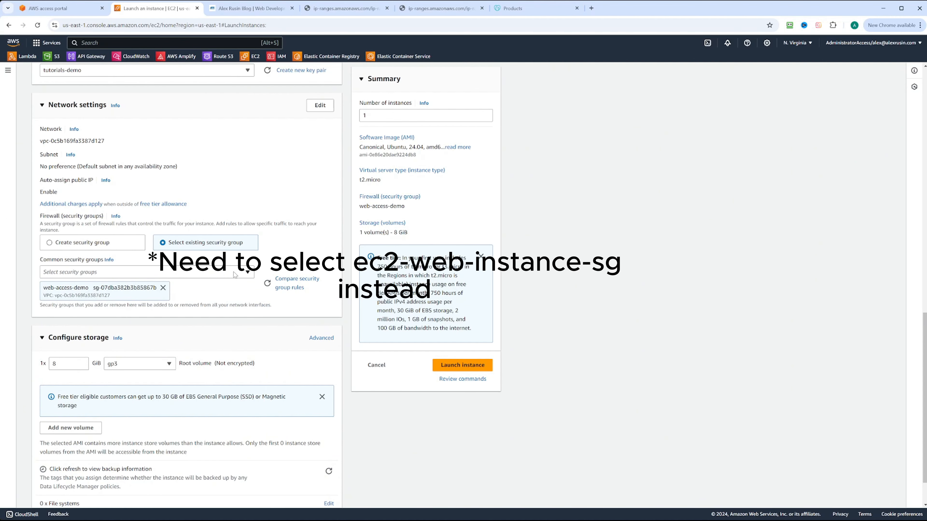
- Check the auto-assign public IP and storage settings, then launch the instance
{"action": "scroll", "coordinate": [266, 215], "scroll_direction": "up", "scroll_amount": 3}
{"action": "scroll", "coordinate": [269, 221], "scroll_direction": "down", "scroll_amount": 4}
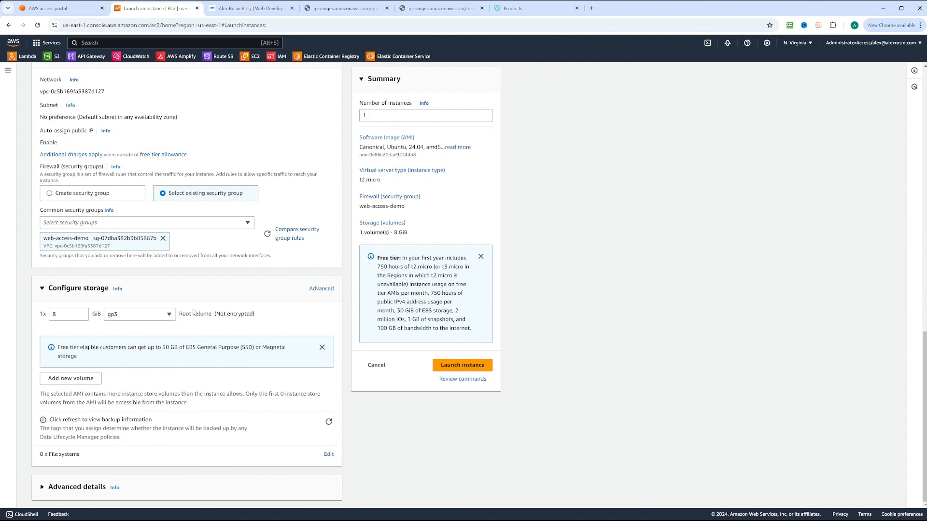
{"action": "scroll", "coordinate": [226, 311], "scroll_direction": "up", "scroll_amount": 2}
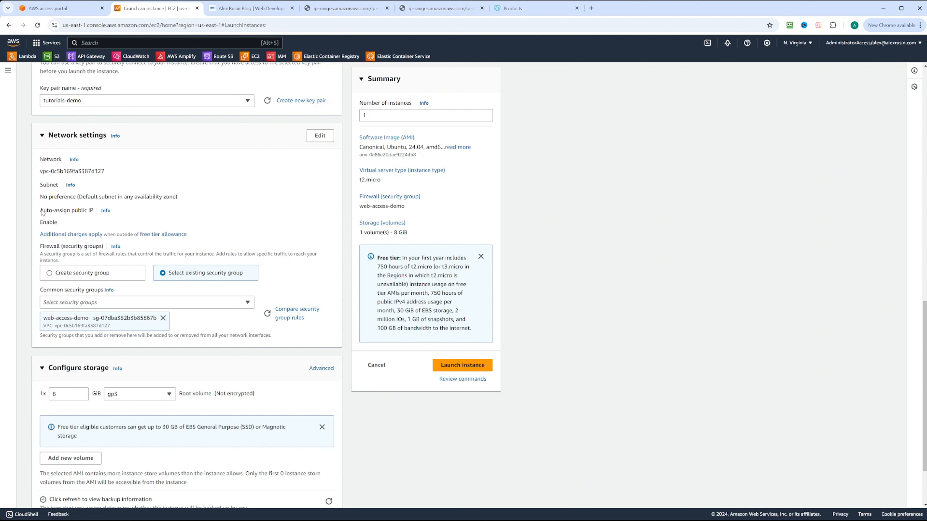
{"action": "left_click_drag", "start_coordinate": [43, 213], "coordinate": [104, 218]}
{"action": "left_click_drag", "start_coordinate": [38, 223], "coordinate": [87, 229]}
{"action": "scroll", "coordinate": [202, 231], "scroll_direction": "down", "scroll_amount": 2}
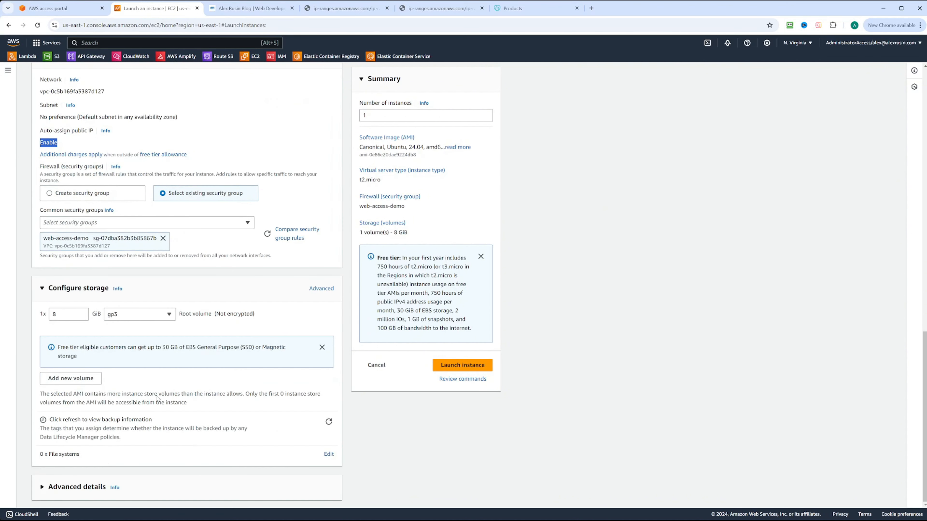
{"action": "left_click", "coordinate": [463, 366]}
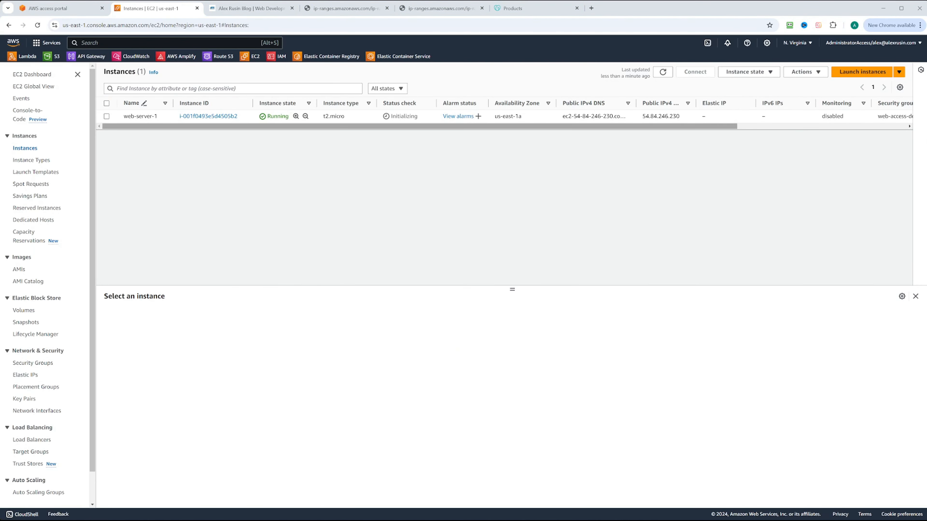
- Try to connect to web-server-1 through EC2 Instance Connect as ubuntu, then close the connection tab
{"action": "left_click", "coordinate": [106, 116]}
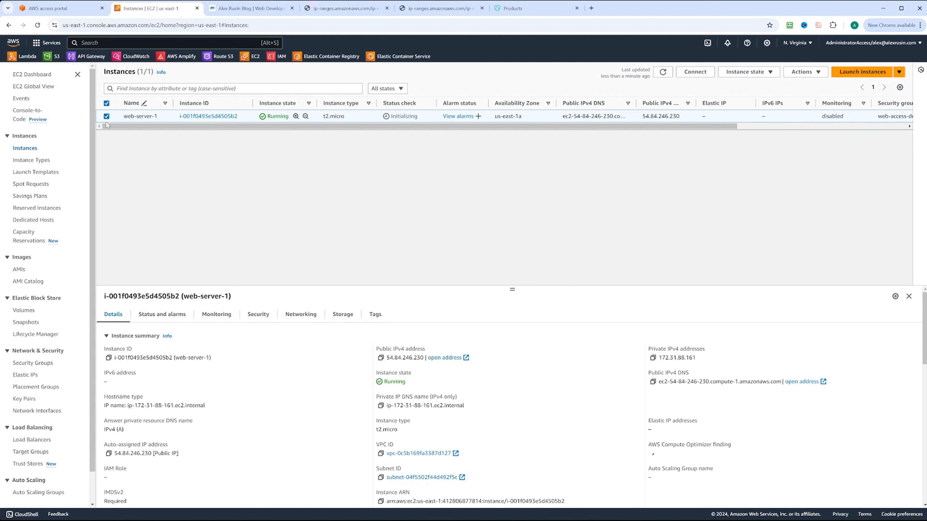
{"action": "left_click", "coordinate": [693, 73]}
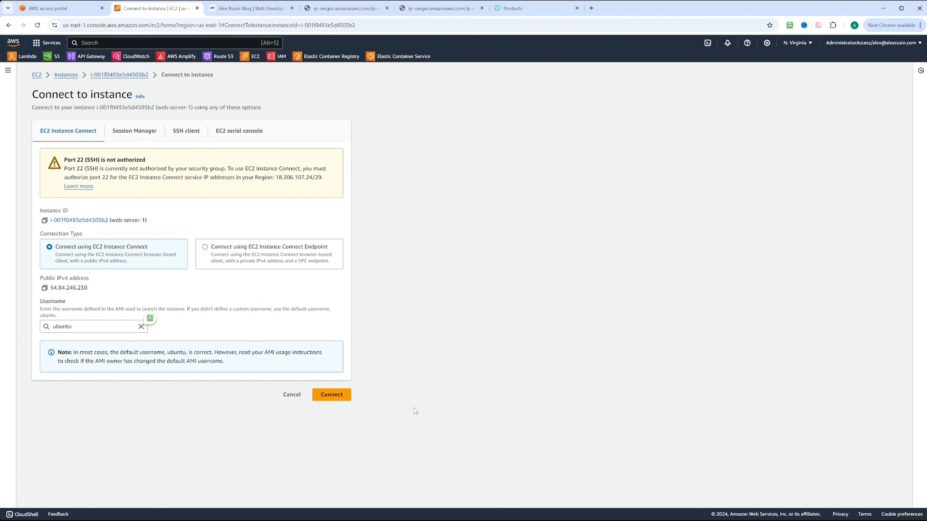
{"action": "left_click", "coordinate": [324, 400]}
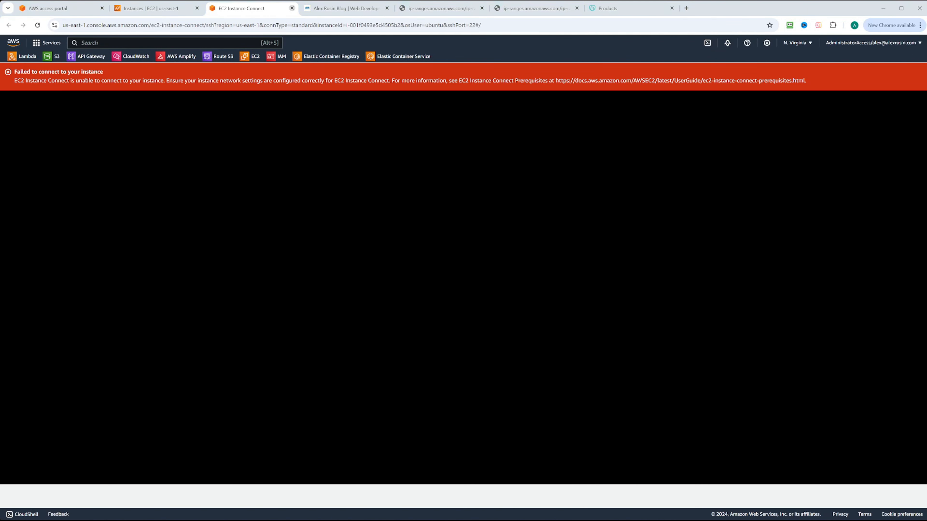
{"action": "key", "text": "ctrl+w"}
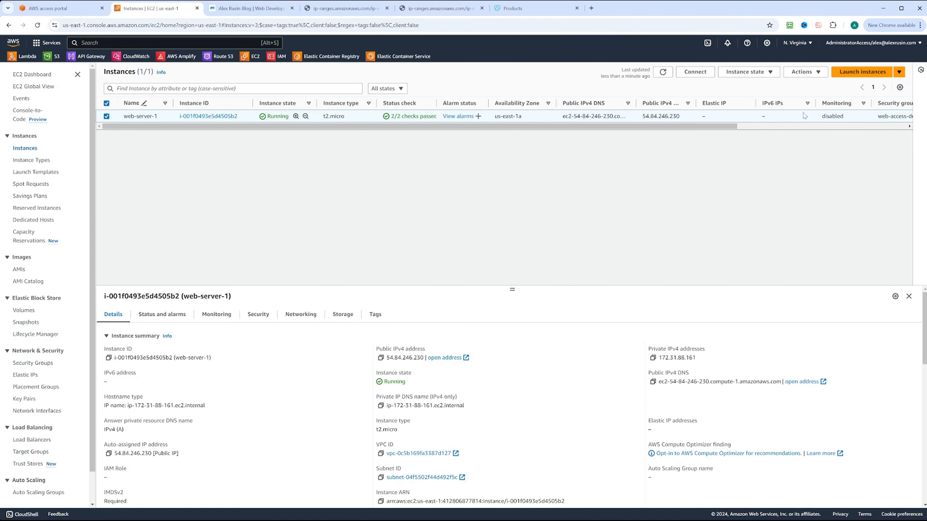
- Replace the web-access-demo security group on web-server-1 with ec2-web-instance-sg and save the change
{"action": "left_click", "coordinate": [818, 73]}
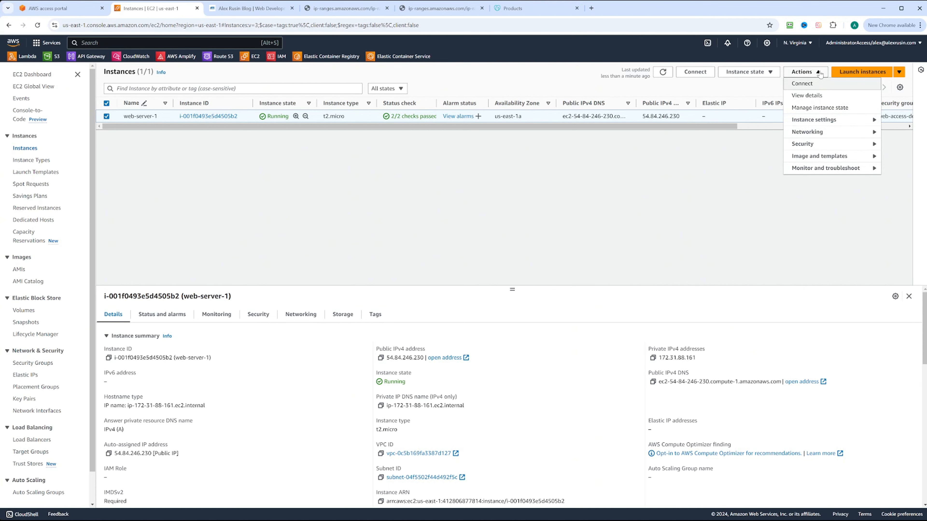
{"action": "left_click", "coordinate": [816, 146]}
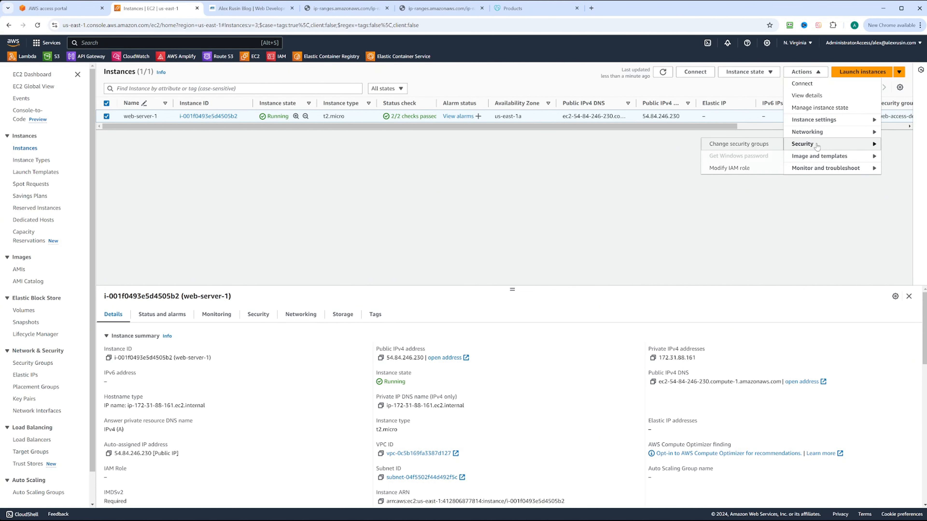
{"action": "left_click", "coordinate": [752, 148]}
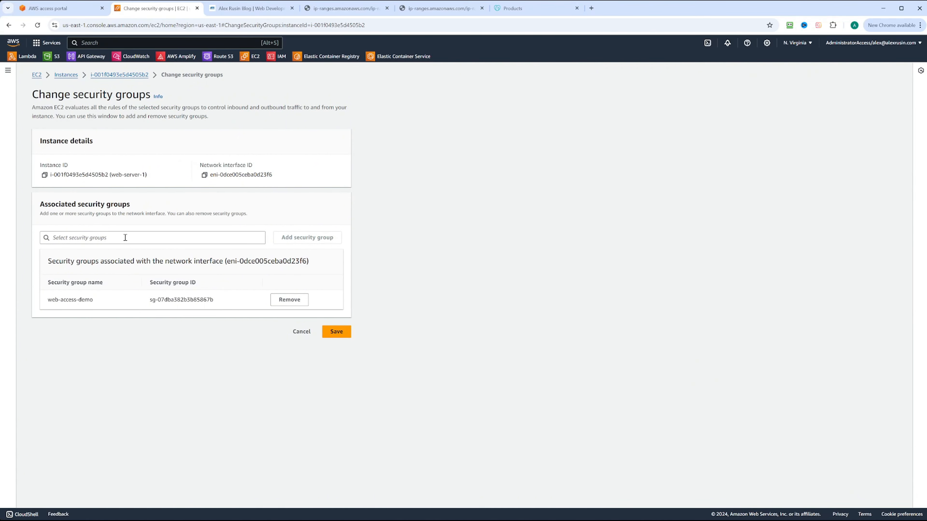
{"action": "left_click", "coordinate": [290, 300]}
{"action": "left_click", "coordinate": [176, 238]}
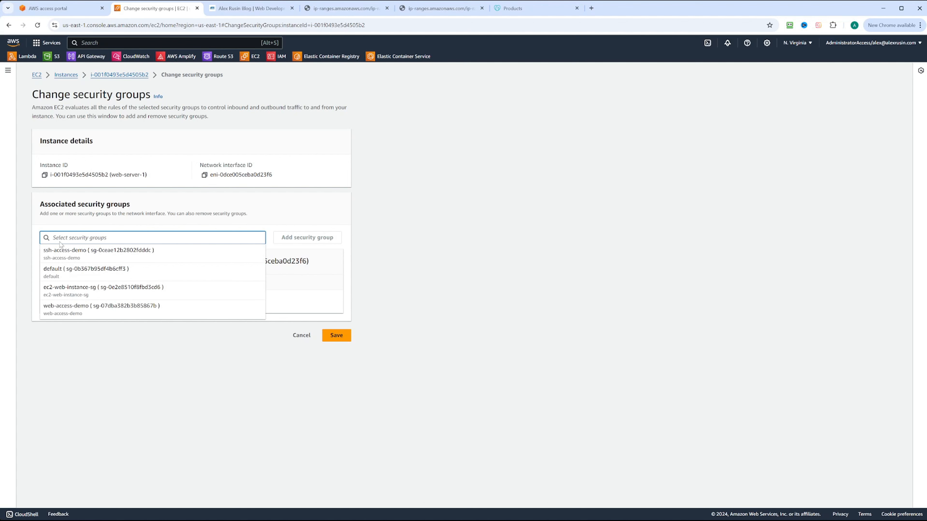
{"action": "left_click", "coordinate": [52, 292]}
{"action": "left_click", "coordinate": [314, 238]}
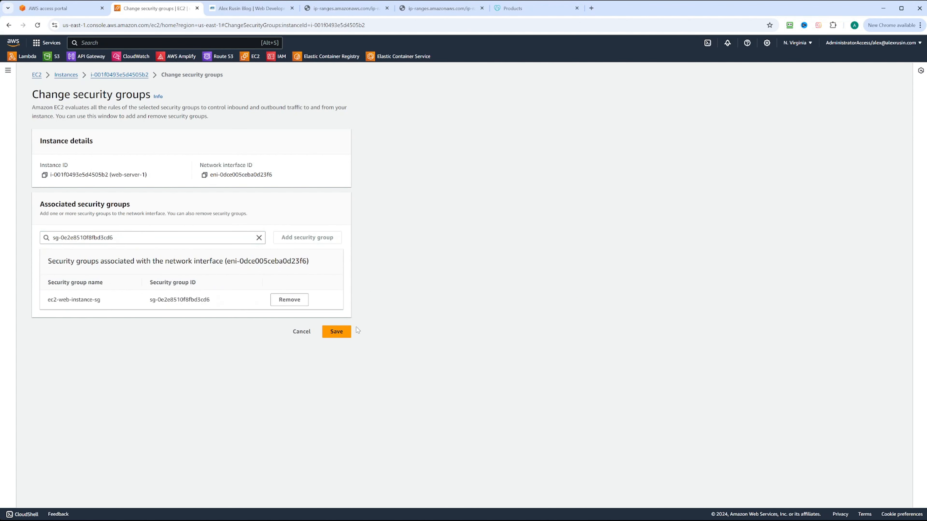
{"action": "left_click", "coordinate": [336, 331]}
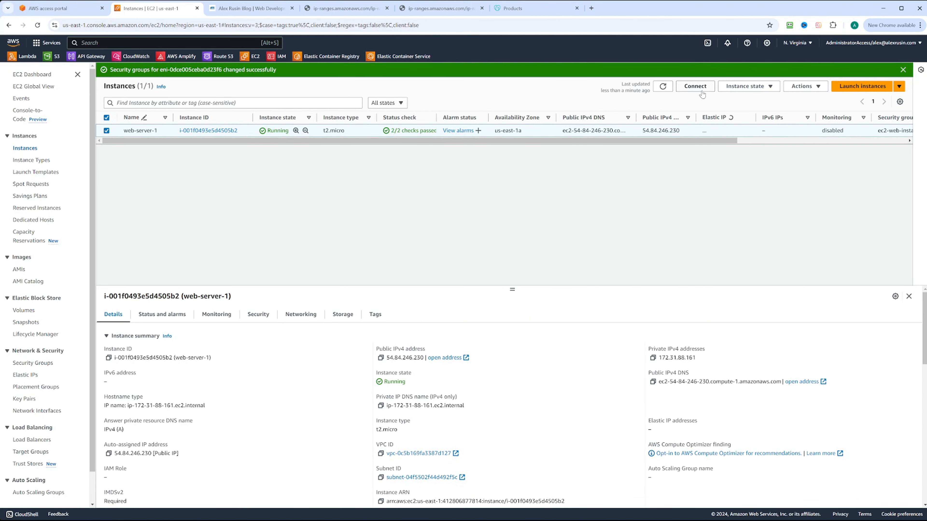
- Connect to web-server-1 through EC2 Instance Connect with the username ubuntu
{"action": "left_click", "coordinate": [697, 90]}
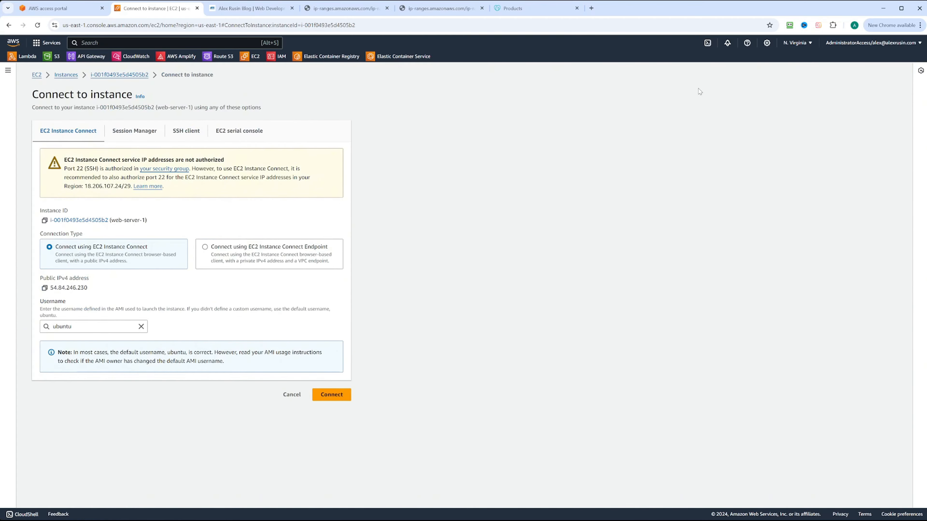
{"action": "left_click", "coordinate": [340, 396]}
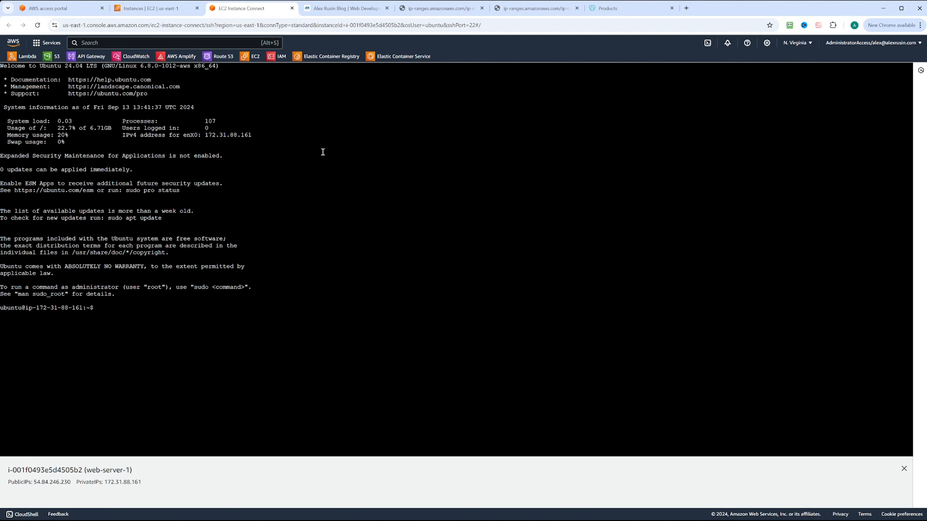
- Open the blog guide on setting up a WordPress website on AWS EC2 using Docker and review its installation and configuration commands
{"action": "left_click", "coordinate": [344, 8]}
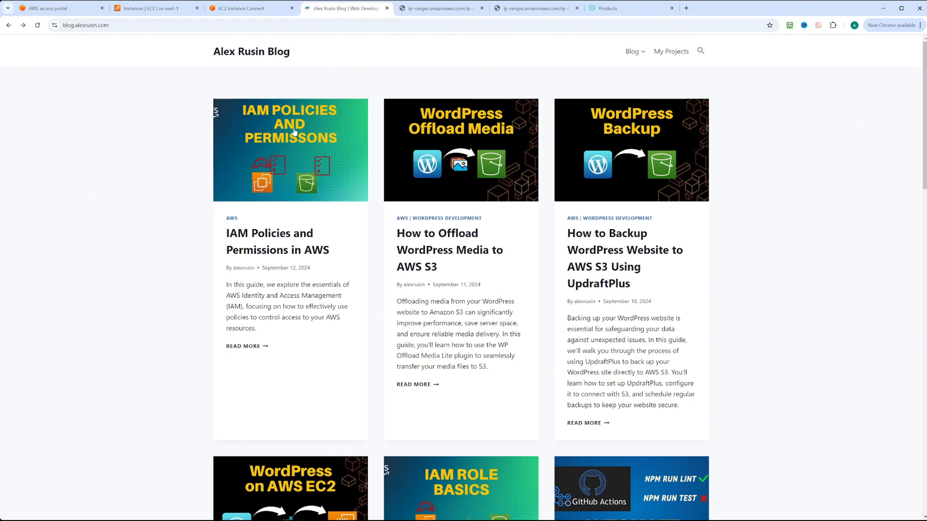
{"action": "scroll", "coordinate": [295, 132], "scroll_direction": "down", "scroll_amount": 5}
{"action": "scroll", "coordinate": [295, 132], "scroll_direction": "down", "scroll_amount": 3}
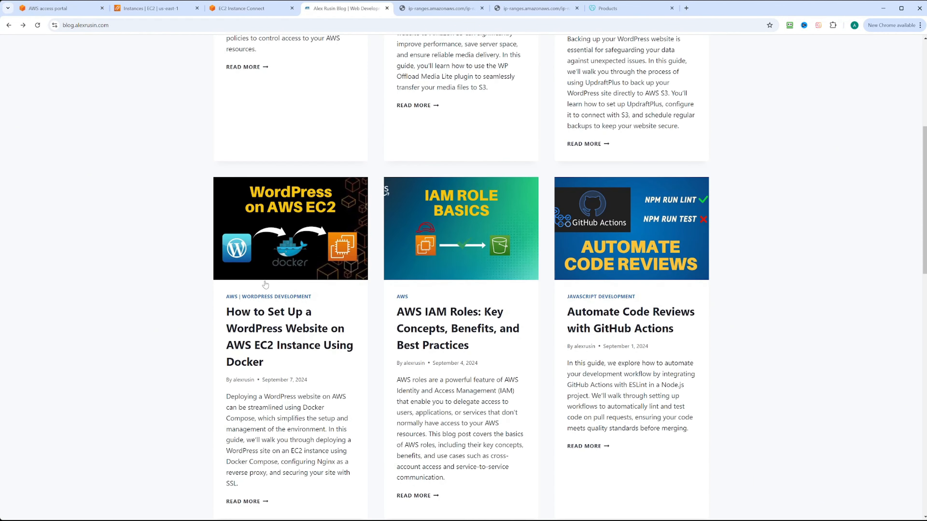
{"action": "left_click", "coordinate": [270, 330]}
{"action": "scroll", "coordinate": [527, 242], "scroll_direction": "down", "scroll_amount": 16}
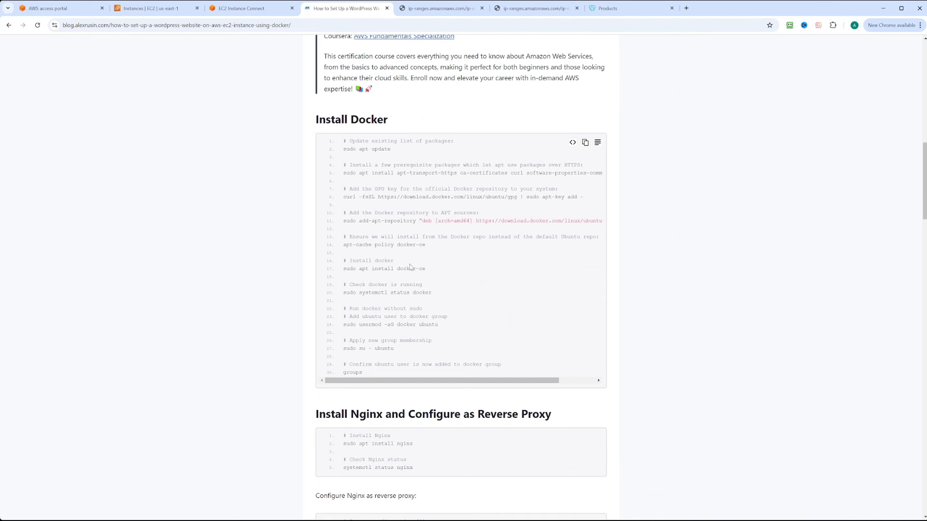
{"action": "scroll", "coordinate": [411, 267], "scroll_direction": "down", "scroll_amount": 5}
{"action": "scroll", "coordinate": [495, 257], "scroll_direction": "down", "scroll_amount": 4}
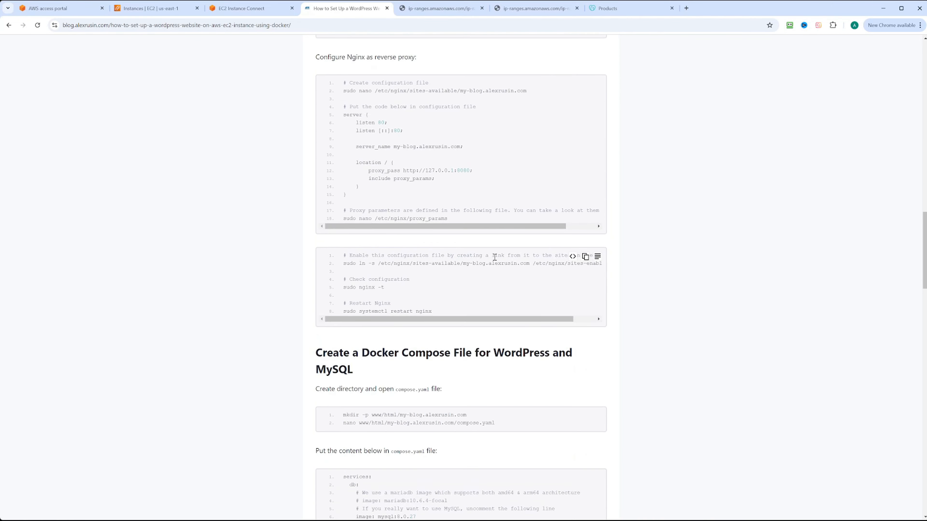
{"action": "scroll", "coordinate": [495, 257], "scroll_direction": "down", "scroll_amount": 13}
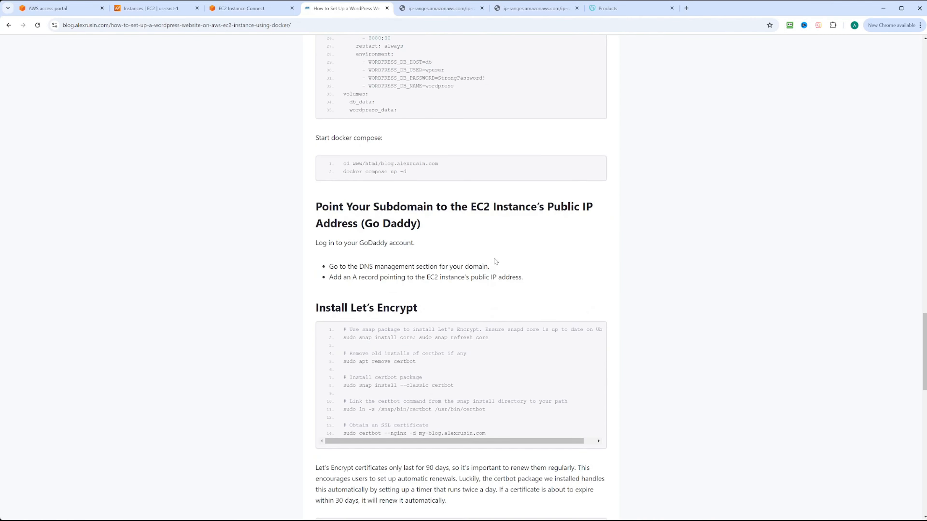
{"action": "scroll", "coordinate": [494, 259], "scroll_direction": "down", "scroll_amount": 4}
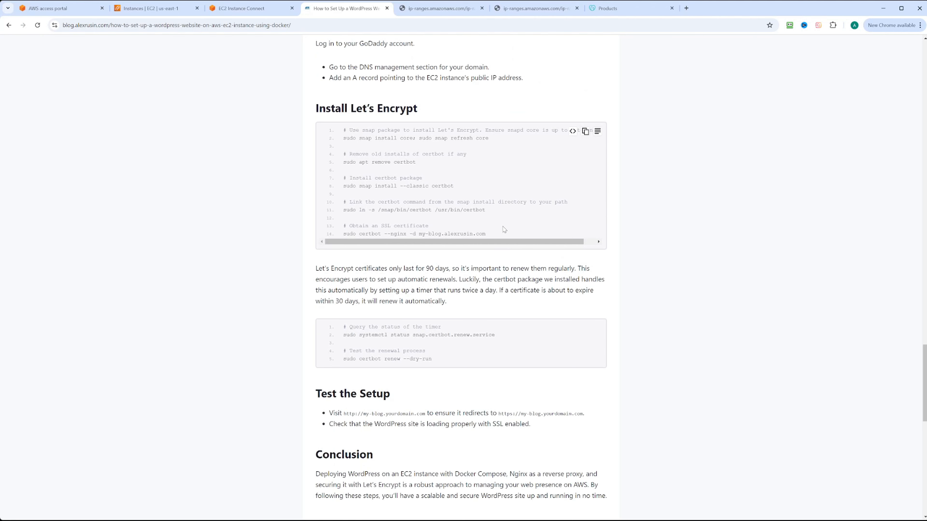
{"action": "scroll", "coordinate": [504, 229], "scroll_direction": "down", "scroll_amount": 2}
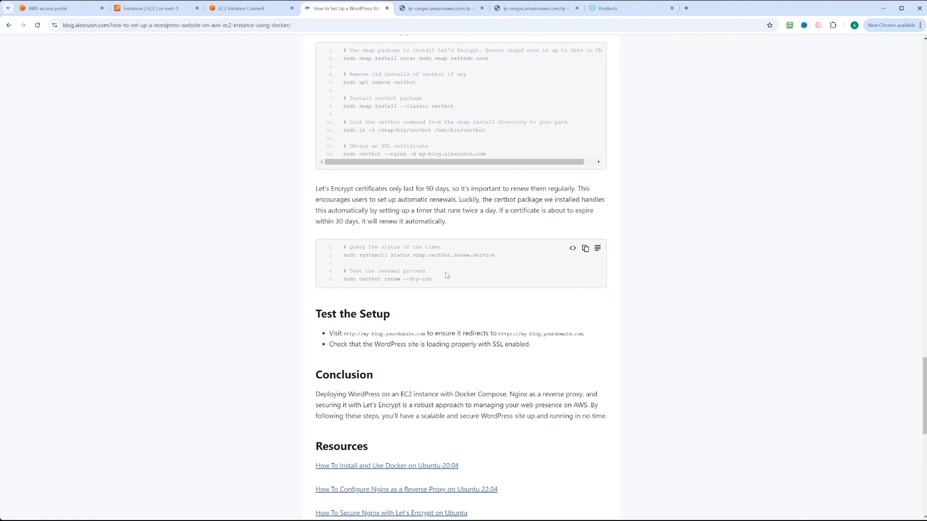
{"action": "scroll", "coordinate": [447, 276], "scroll_direction": "down", "scroll_amount": 3}
{"action": "scroll", "coordinate": [447, 274], "scroll_direction": "up", "scroll_amount": 12}
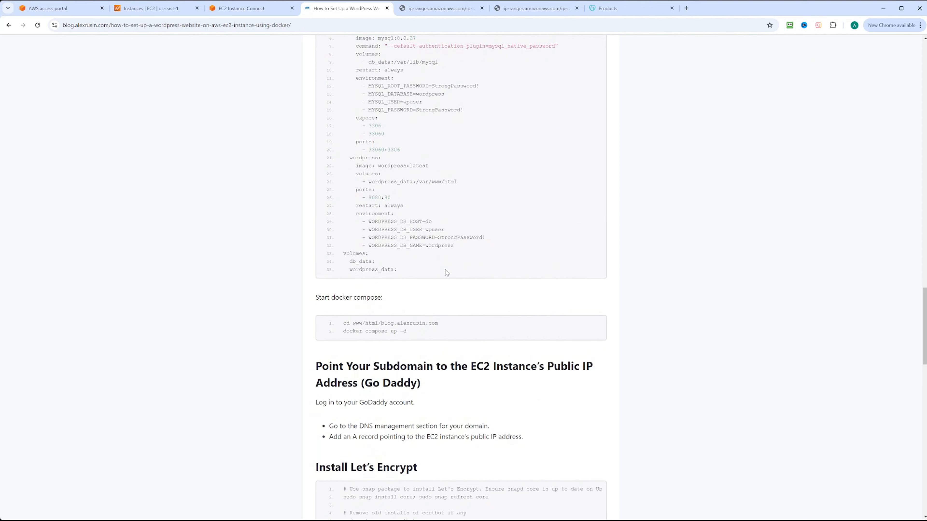
{"action": "scroll", "coordinate": [447, 273], "scroll_direction": "up", "scroll_amount": 4}
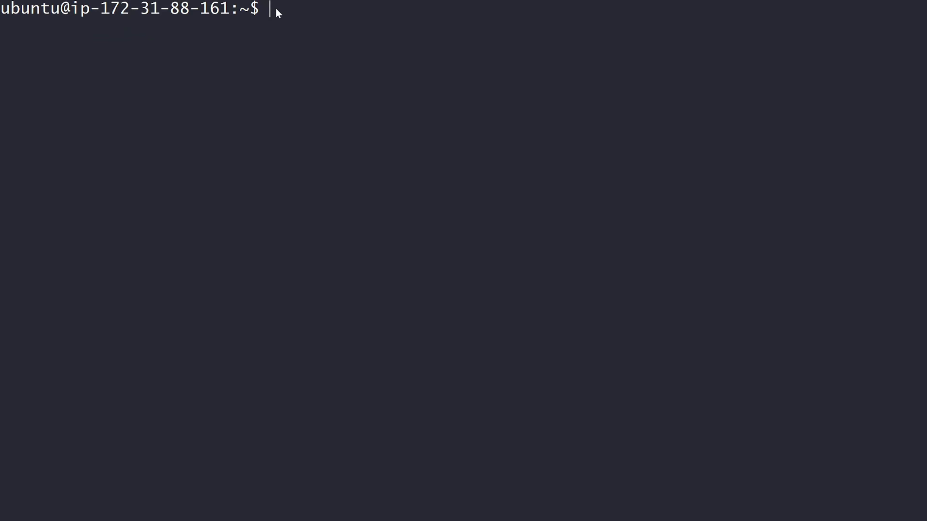
- In the instance's Ubuntu terminal, update the package lists and install apt-transport-https, ca-certificates, curl and software-properties-common
{"action": "left_click", "coordinate": [308, 50]}
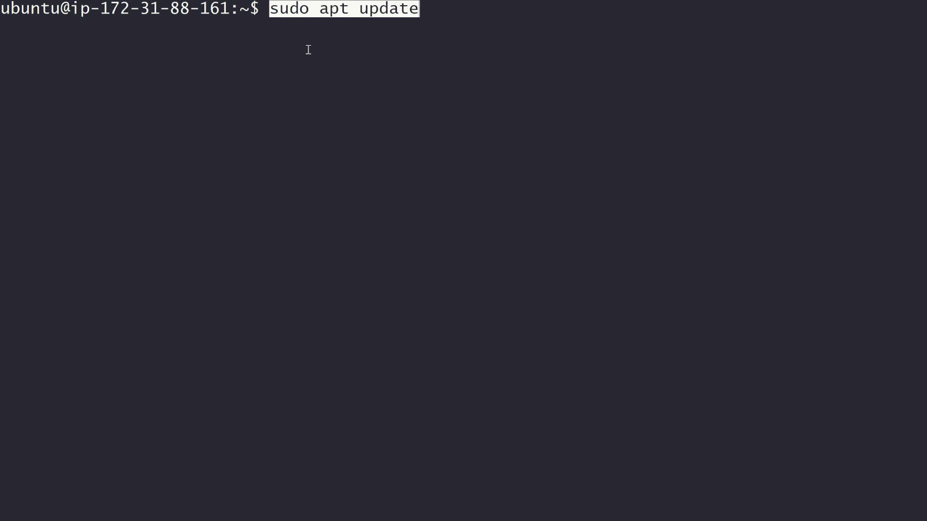
{"action": "key", "text": "Return"}
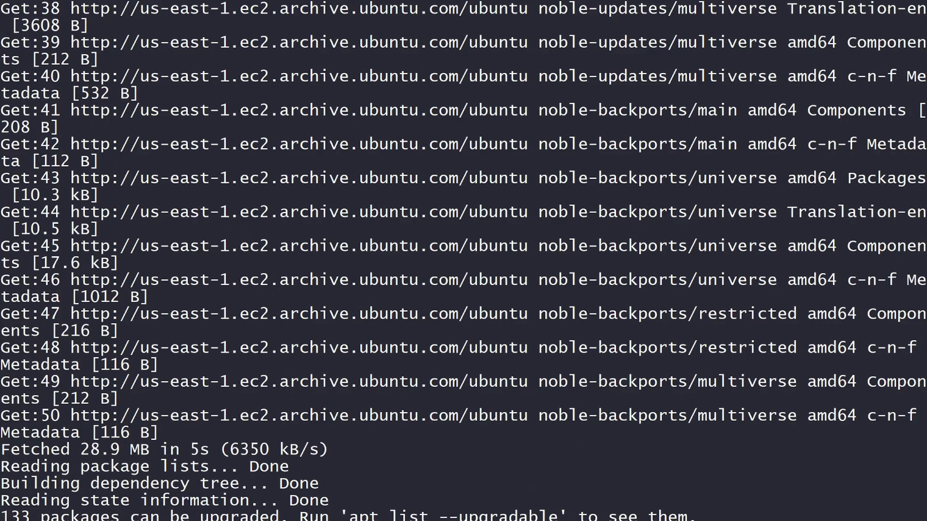
{"action": "key", "text": "ctrl+l"}
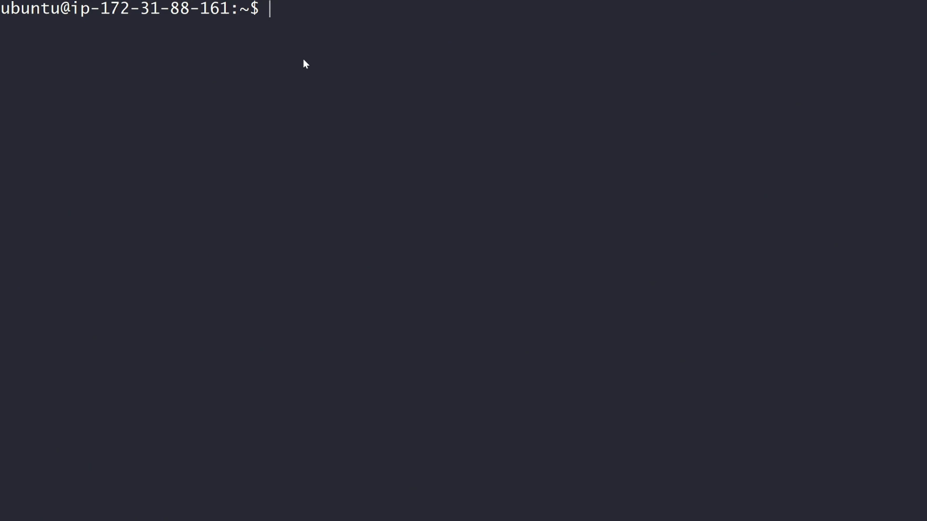
{"action": "type", "text": "sudo apt install apt-transport-https ca-certificates curl software-properties-common"}
{"action": "key", "text": "Return"}
- Add Docker's GPG key from download.docker.com to apt, add the amd64 focal stable Docker repository, and clear the terminal
{"action": "type", "text": "curl -fsSL https://download.docker.com/linux/ubuntu/gpg | sudo apt-key add -"}
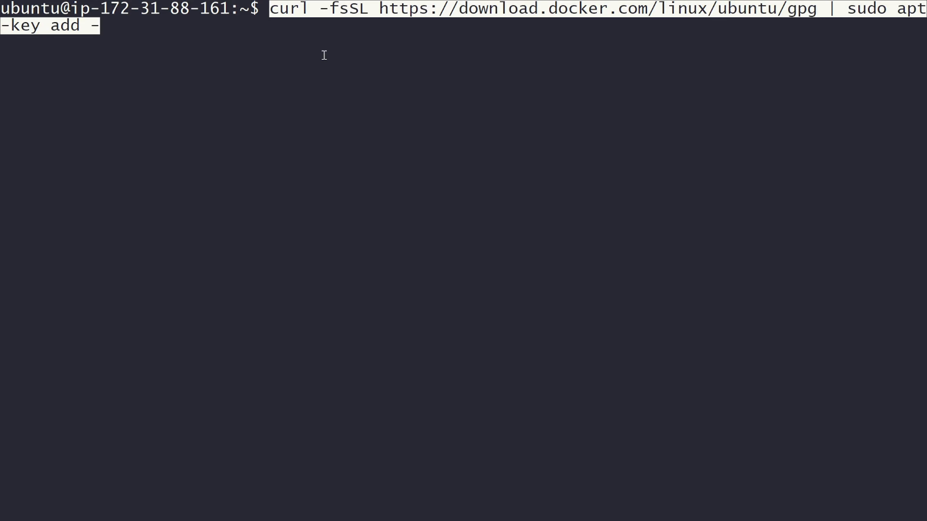
{"action": "key", "text": "Return"}
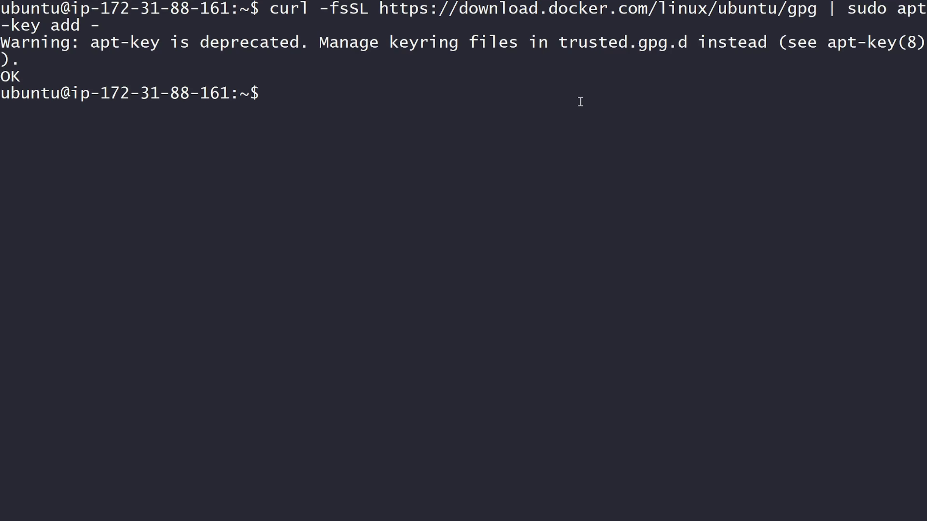
{"action": "type", "text": "sudo add-apt-repository \"deb [arch=amd64] https://download.docker.com/linux/ubuntu focal stable\""}
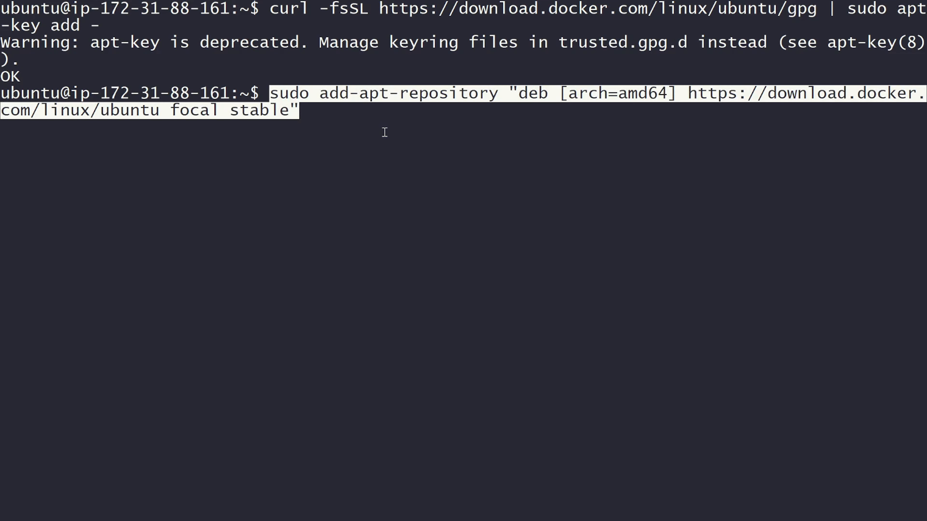
{"action": "key", "text": "Return"}
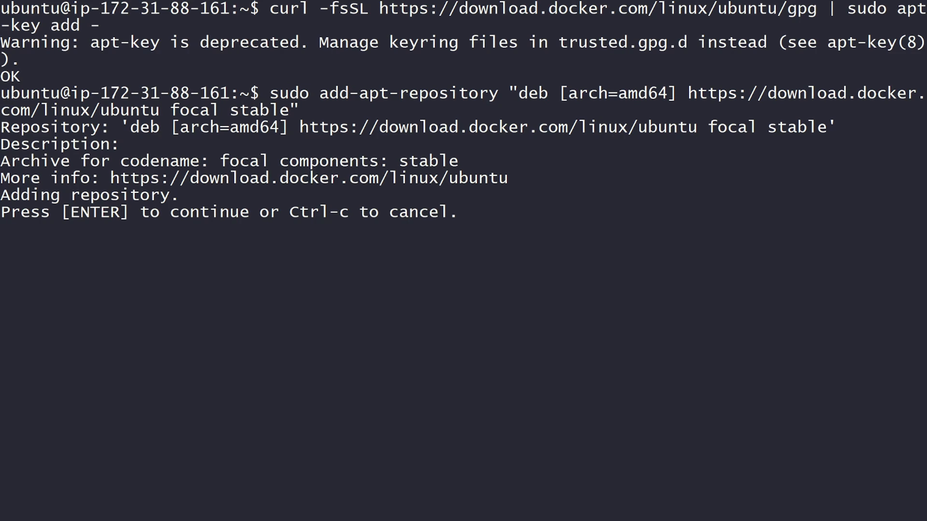
{"action": "key", "text": "Return"}
{"action": "type", "text": "clear"}
{"action": "key", "text": "Return"}
- Check the apt-cache policy of docker-ce to see its package source, then clear the terminal
{"action": "type", "text": "apt-cache policy docker-ce"}
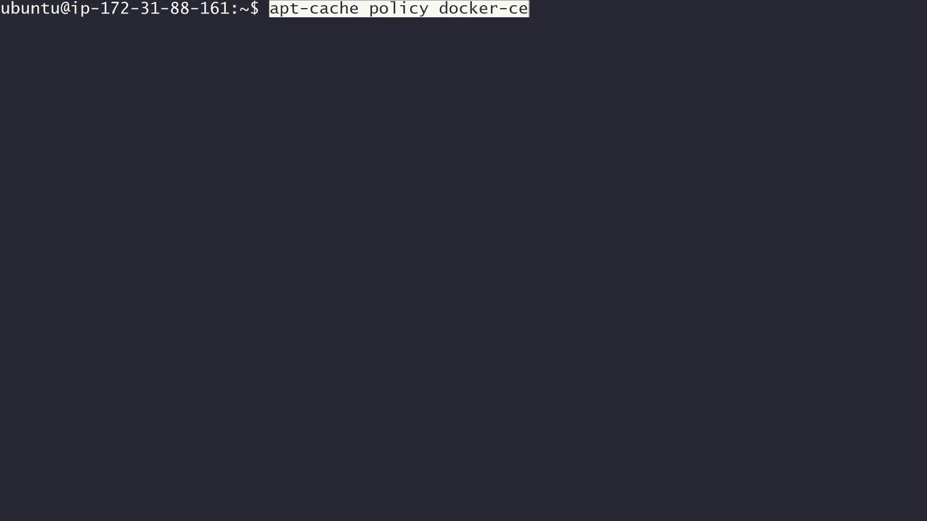
{"action": "key", "text": "Return"}
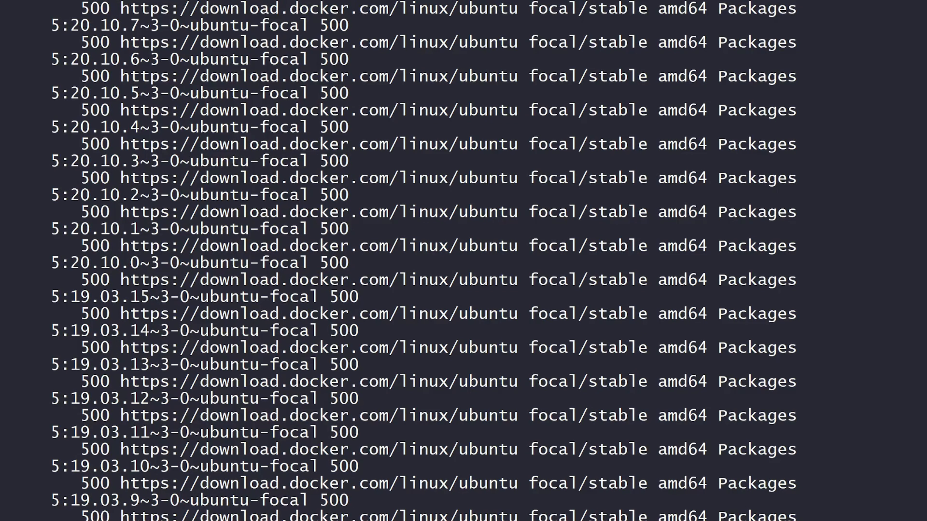
{"action": "key", "text": "ctrl+l"}
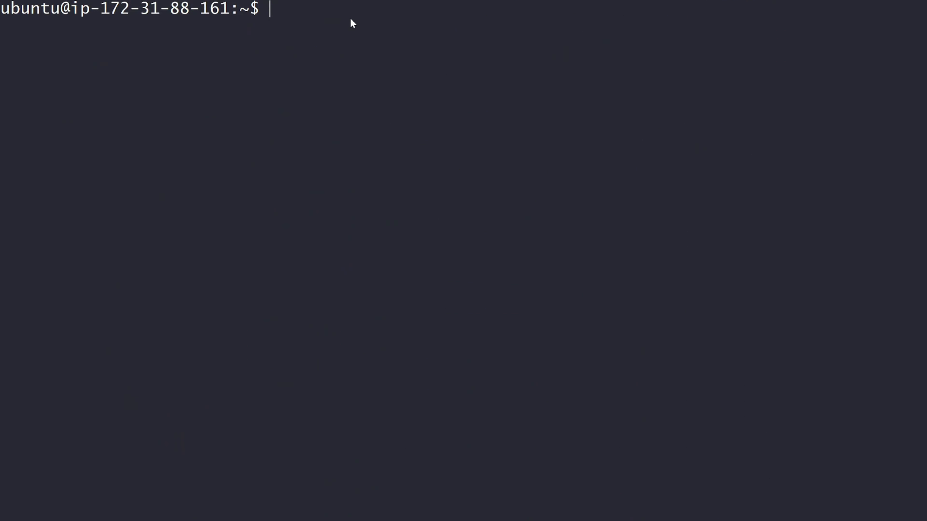
- Install the docker-ce package with apt, accepting the additional packages
{"action": "type", "text": "sudo apt install docker-ce"}
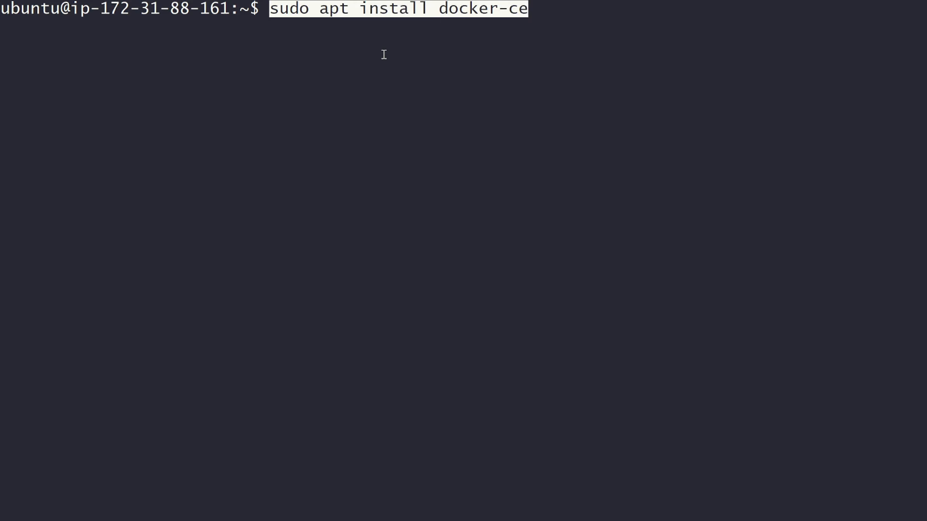
{"action": "key", "text": "Return"}
{"action": "type", "text": "Y"}
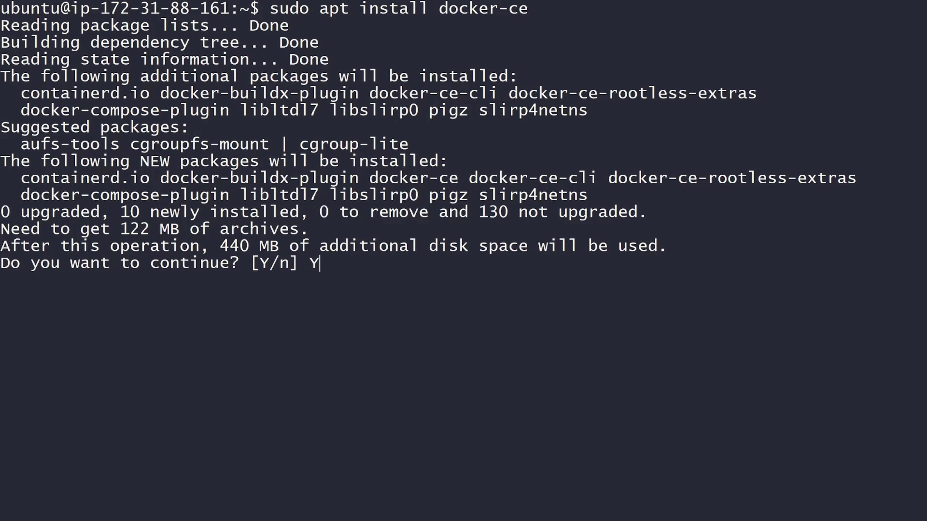
{"action": "key", "text": "Return"}
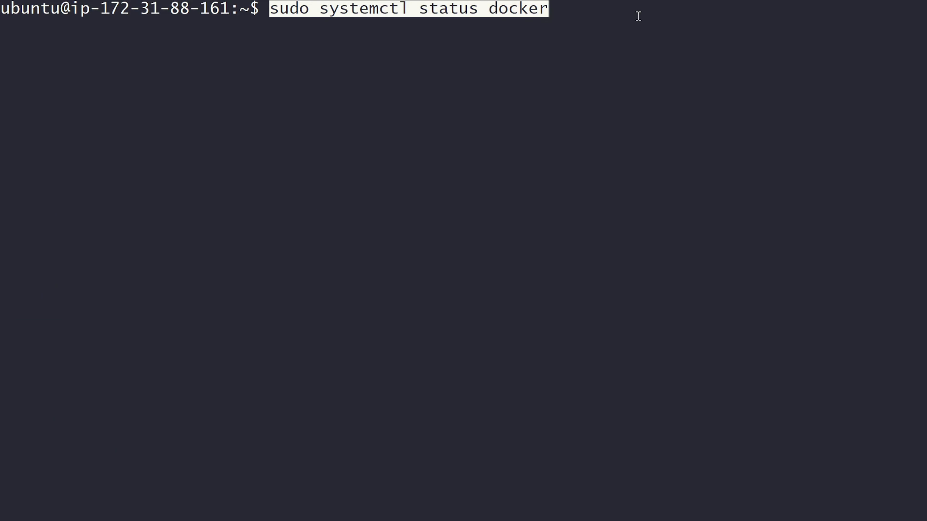
- Check the status of the docker service with systemctl, then leave the output and clear the terminal
{"action": "key", "text": "Return"}
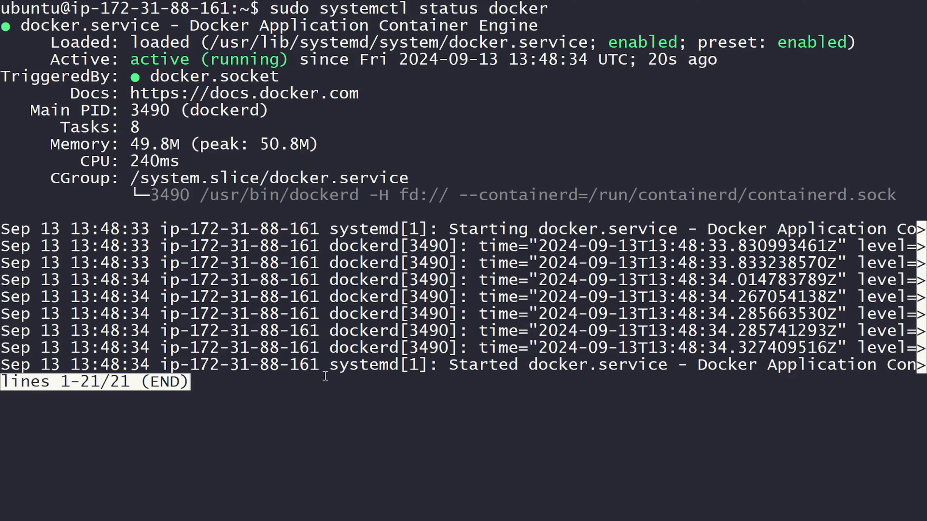
{"action": "type", "text": "qclear"}
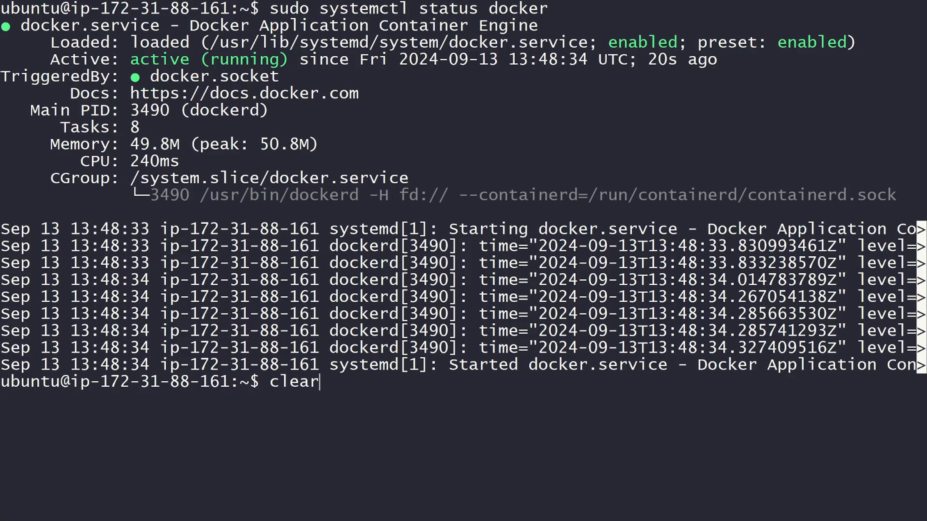
{"action": "key", "text": "Return"}
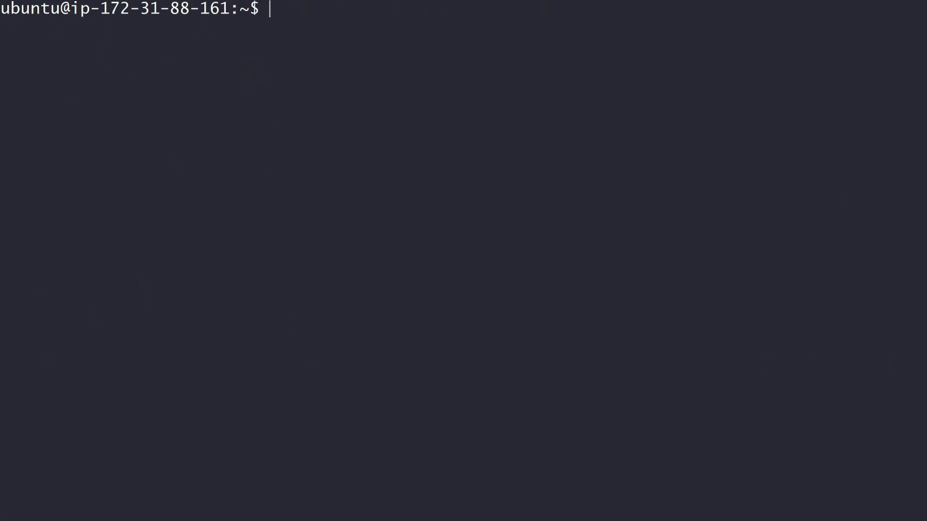
- Add the ubuntu user to the docker group with sudo usermod -aG docker ubuntu
{"action": "type", "text": "sudo usermod -aG docker ubuntu"}
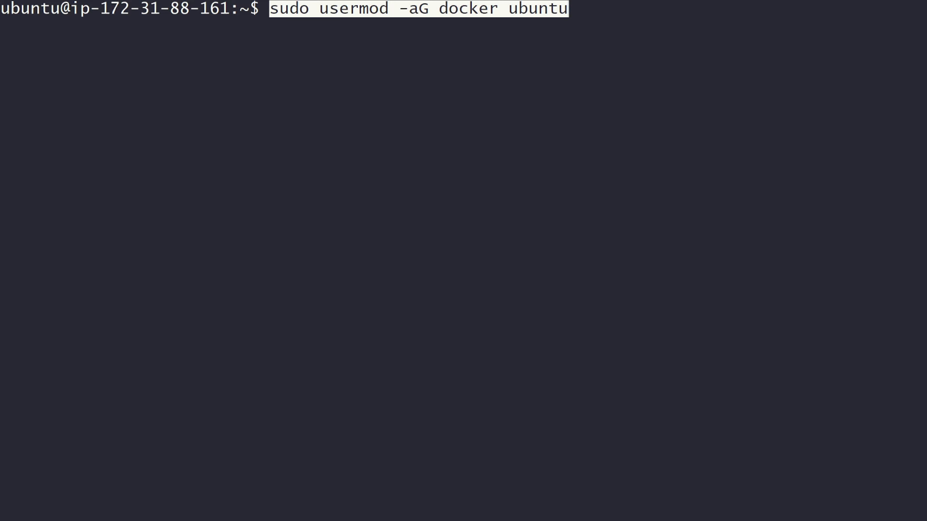
{"action": "key", "text": "Return"}
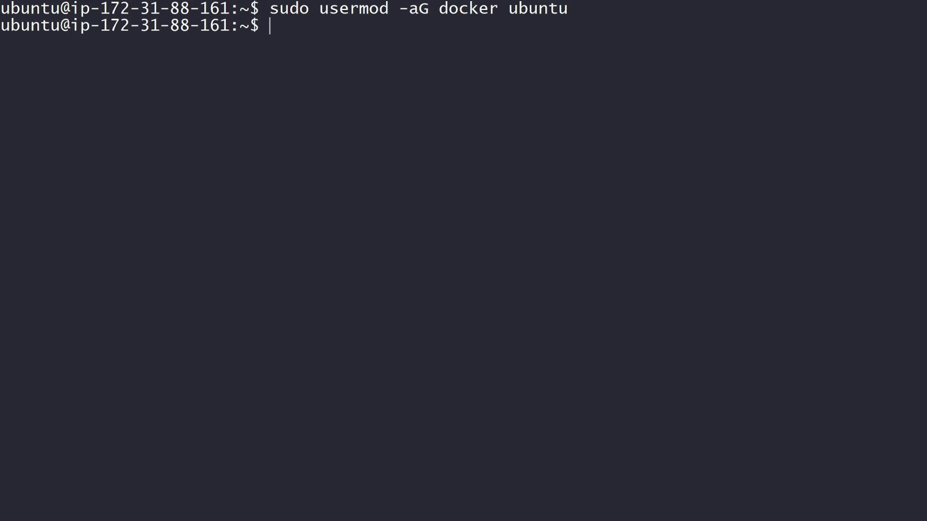
- Start a fresh login shell with sudo su - ubuntu and list the user's groups, then clear the terminal
{"action": "type", "text": "sudo su - ubuntu"}
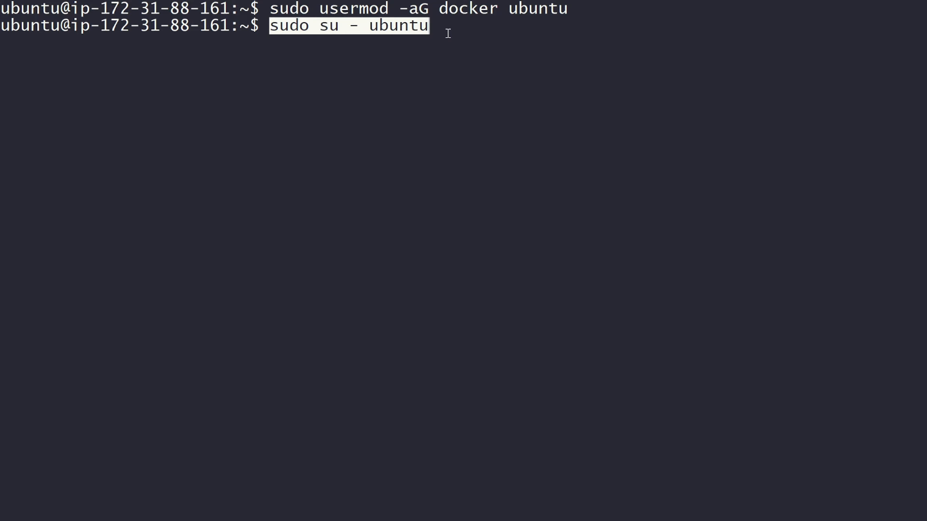
{"action": "key", "text": "Return"}
{"action": "type", "text": "g"}
{"action": "type", "text": "p"}
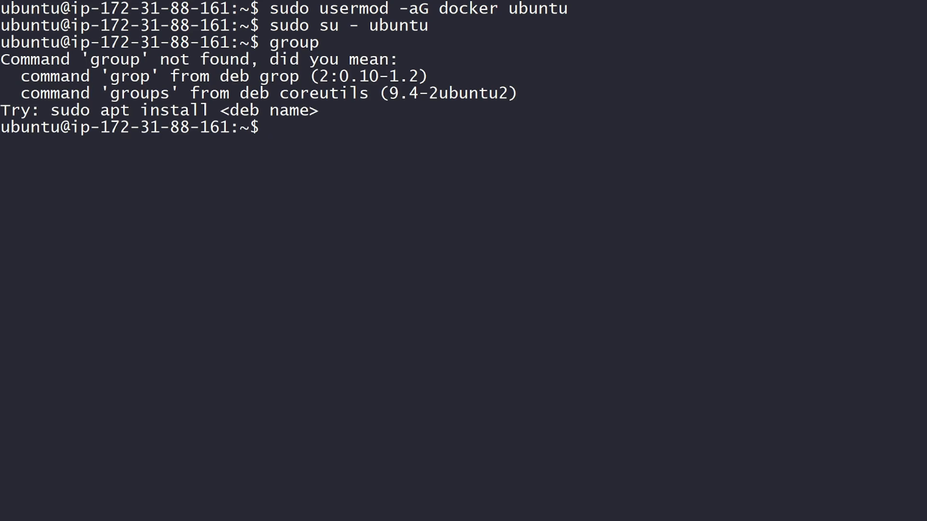
{"action": "type", "text": "cr"}
{"action": "key", "text": "BackSpace"}
{"action": "key", "text": "BackSpace"}
{"action": "type", "text": "c"}
{"action": "key", "text": "BackSpace"}
{"action": "type", "text": "groups"}
{"action": "key", "text": "Return"}
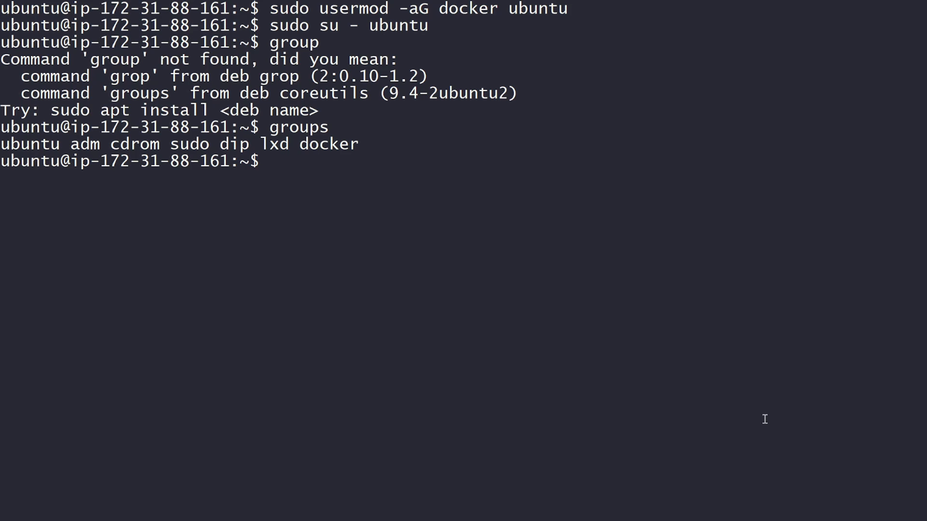
{"action": "type", "text": "clear"}
{"action": "key", "text": "Return"}
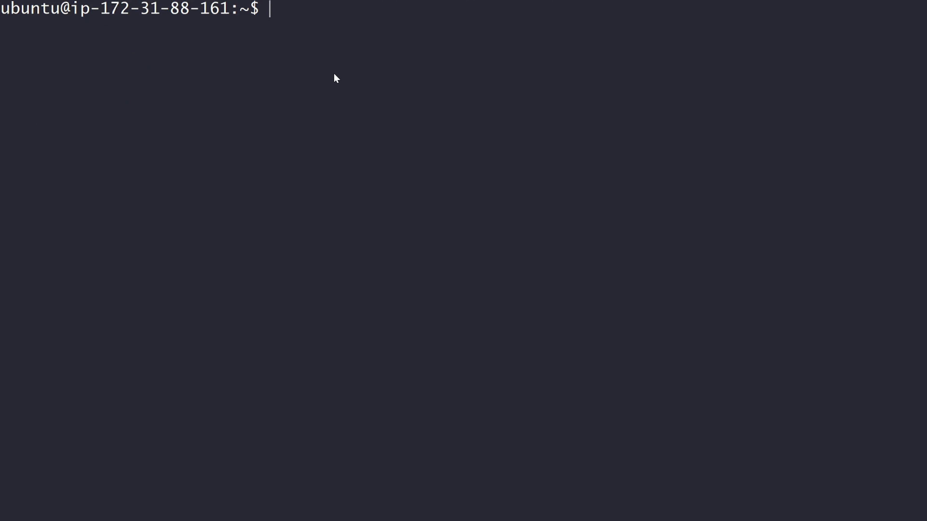
- Install the nginx package with apt, accepting the additional package, then clear the terminal
{"action": "type", "text": "sudo apt install nginx"}
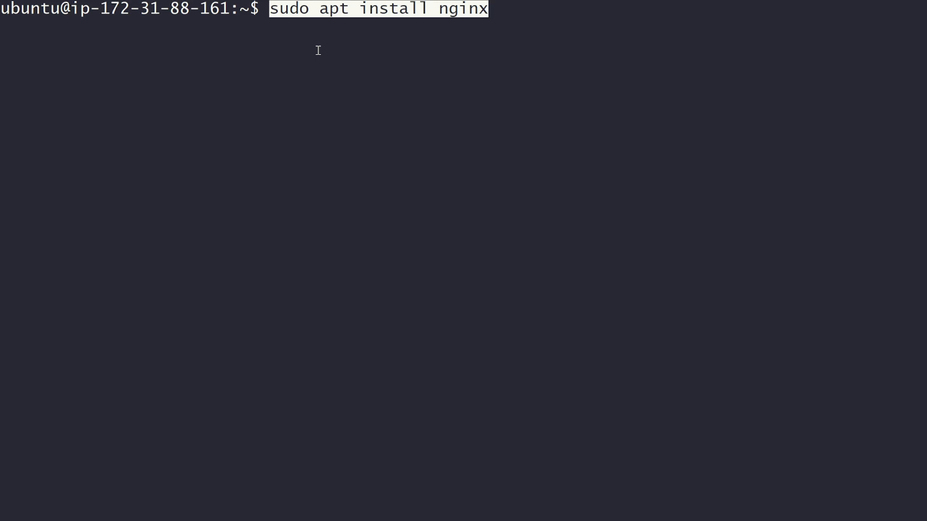
{"action": "key", "text": "Return"}
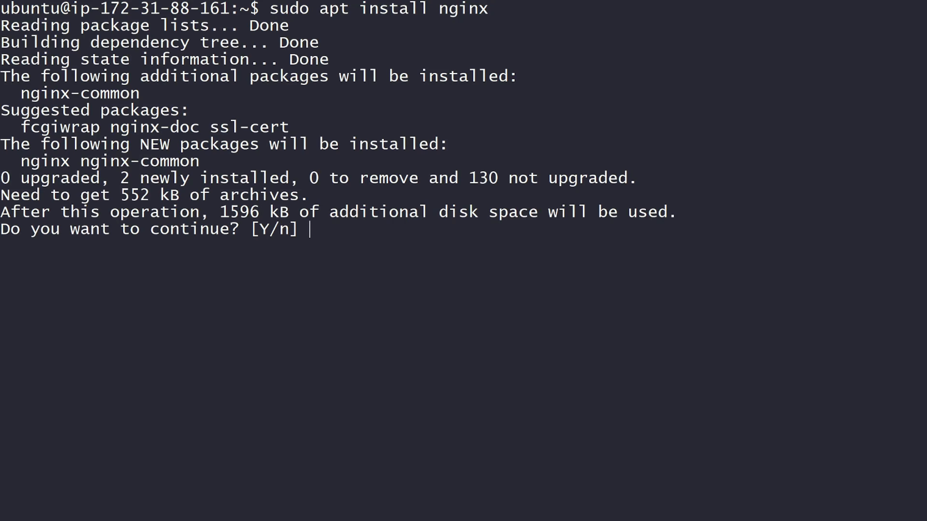
{"action": "type", "text": "Y"}
{"action": "key", "text": "Return"}
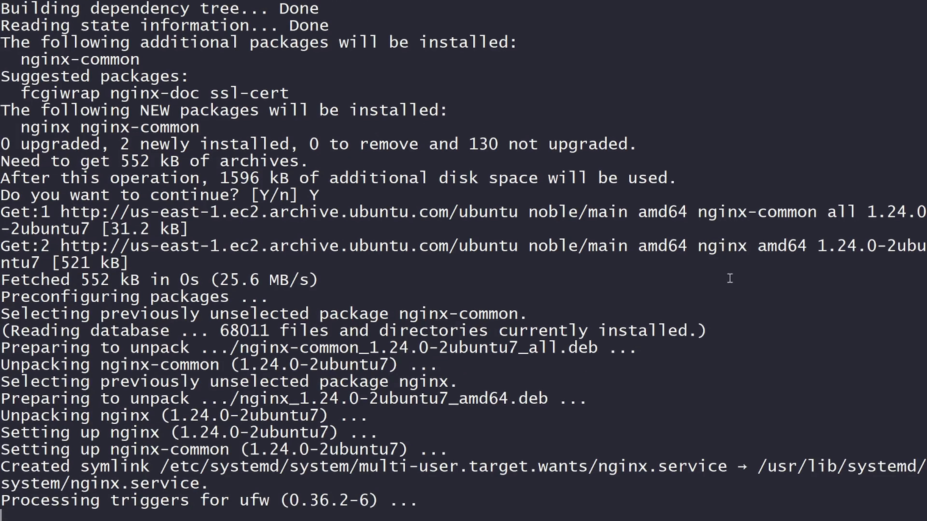
{"action": "key", "text": "ctrl+l"}
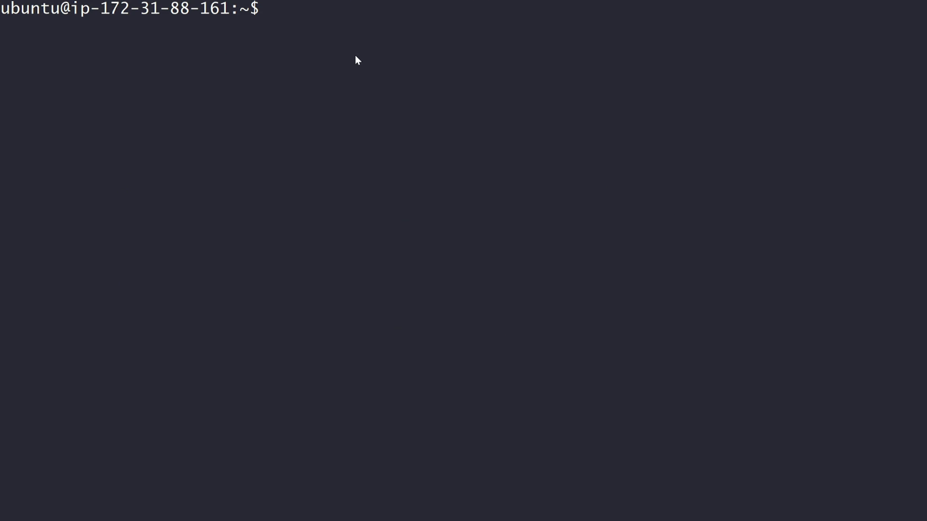
- Check the status of the nginx service with systemctl, then leave the output
{"action": "type", "text": "systemctl status nginx"}
{"action": "key", "text": "Return"}
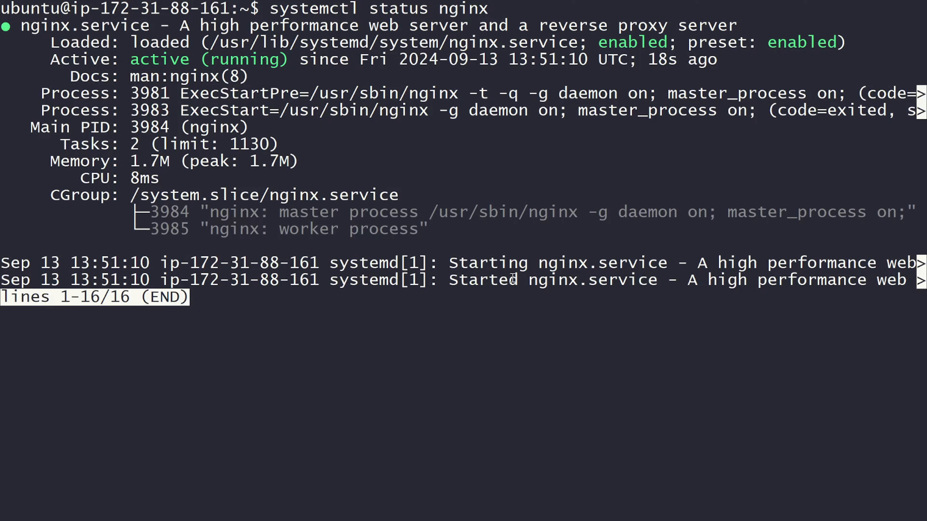
{"action": "key", "text": "q"}
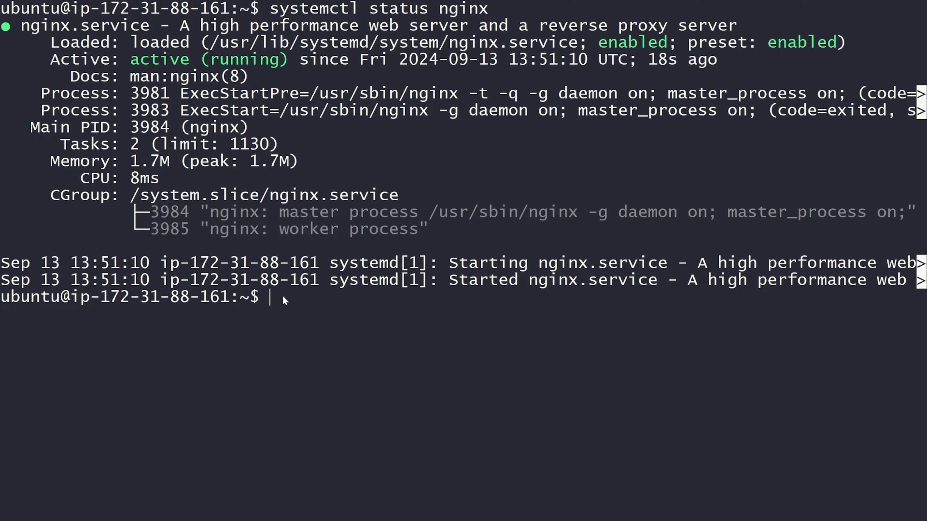
{"action": "right_click", "coordinate": [325, 332]}
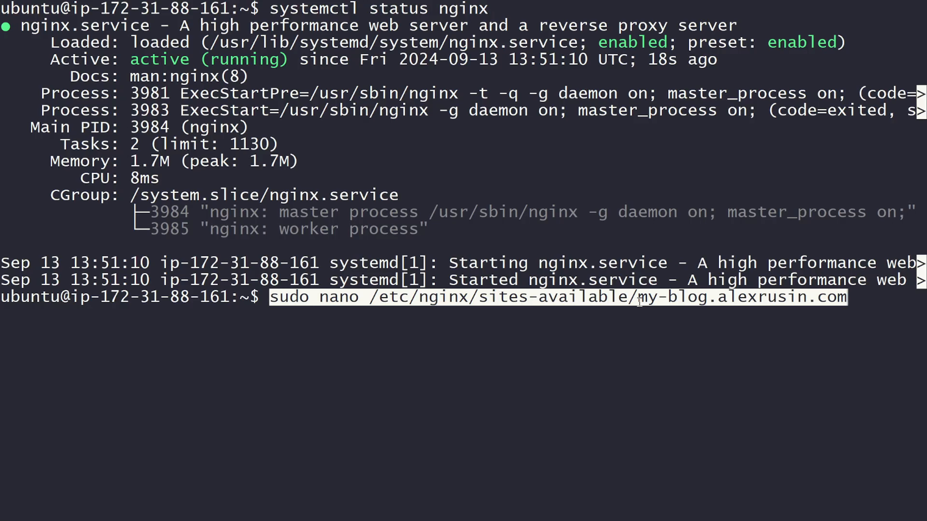
{"action": "key", "text": "Return"}
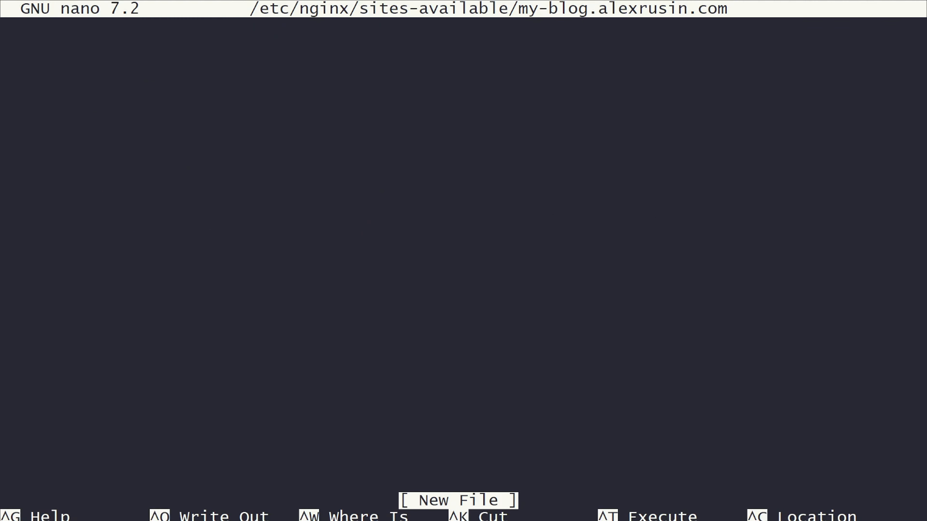
{"action": "type", "text": "server {     listen 80;     listen [::]:80;     server_name my-blog.alexrusin.com;     location / {         proxy_pass http://127.0.0.1:8080;         include proxy_params;     } }"}
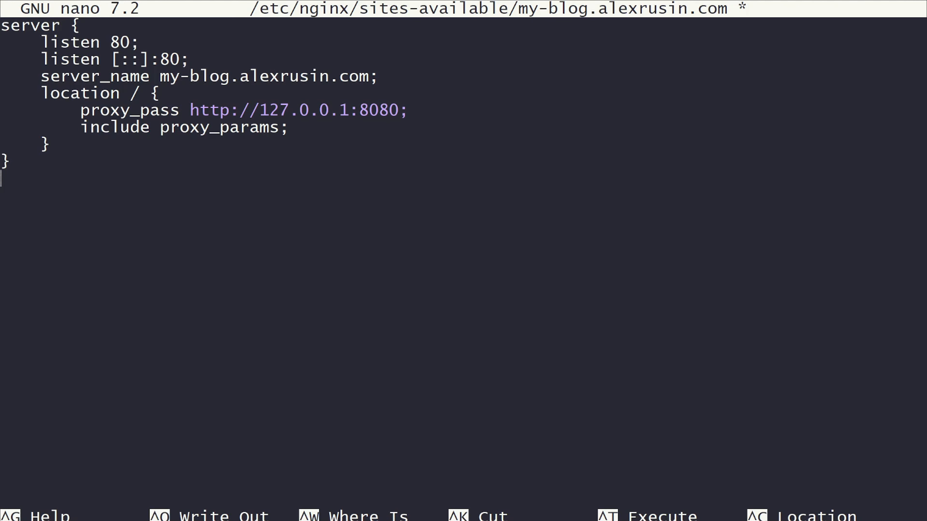
{"action": "left_click_drag", "start_coordinate": [40, 42], "coordinate": [129, 41]}
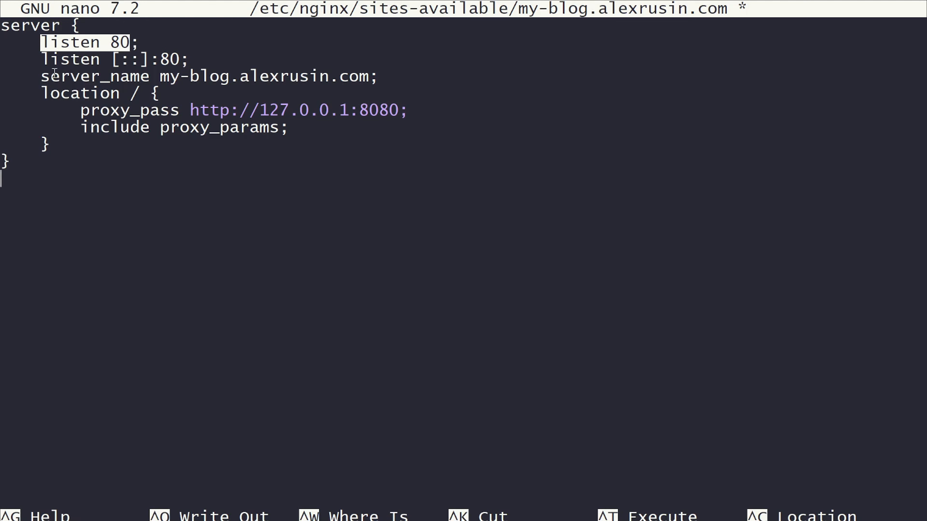
{"action": "left_click_drag", "start_coordinate": [41, 60], "coordinate": [147, 60]}
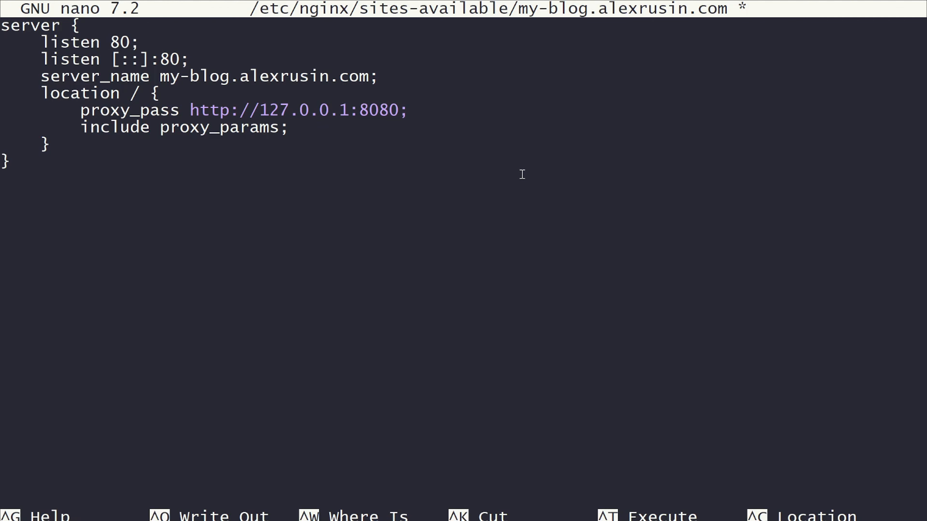
{"action": "key", "text": "ctrl+x"}
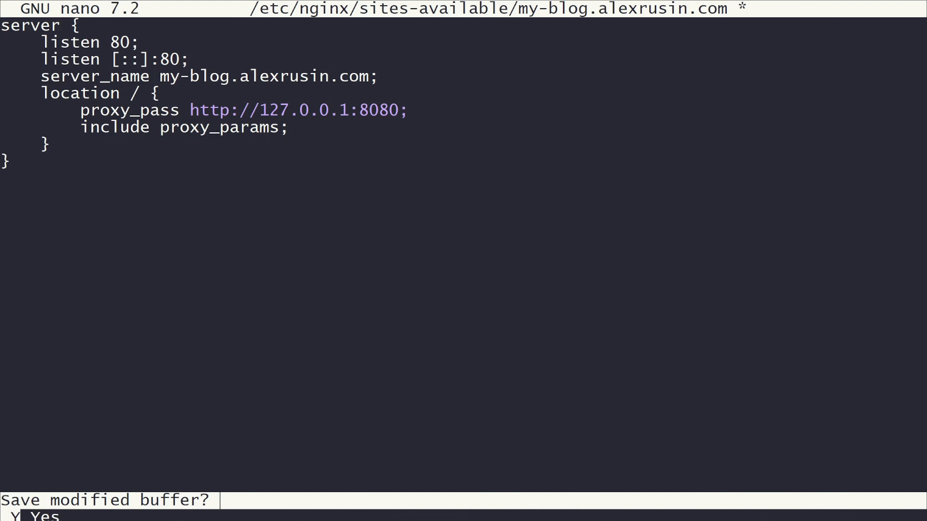
{"action": "key", "text": "y"}
{"action": "key", "text": "Return"}
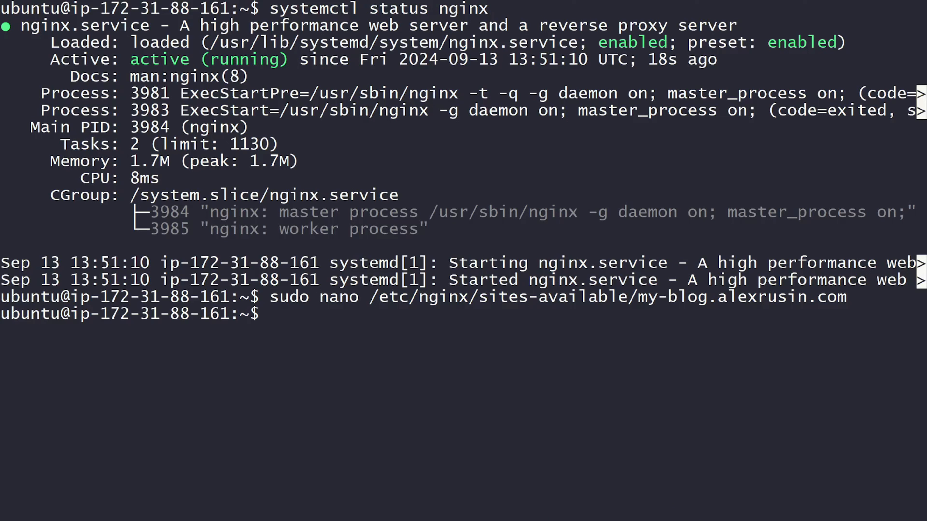
- View the proxy headers defined in /etc/nginx/proxy_params with sudo nano, then close the file
{"action": "type", "text": "sudo noan"}
{"action": "key", "text": "BackSpace"}
{"action": "key", "text": "BackSpace"}
{"action": "key", "text": "BackSpace"}
{"action": "type", "text": "an"}
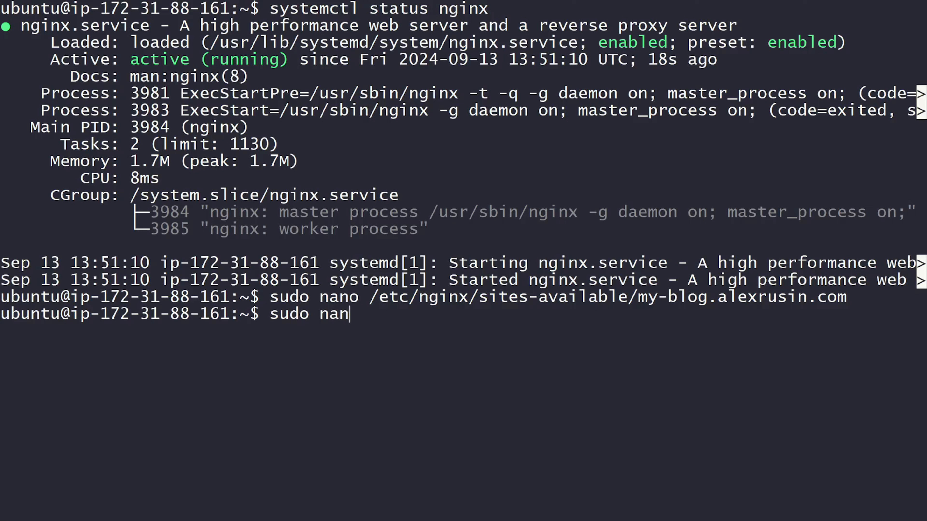
{"action": "type", "text": "o /etc/nginx/prox"}
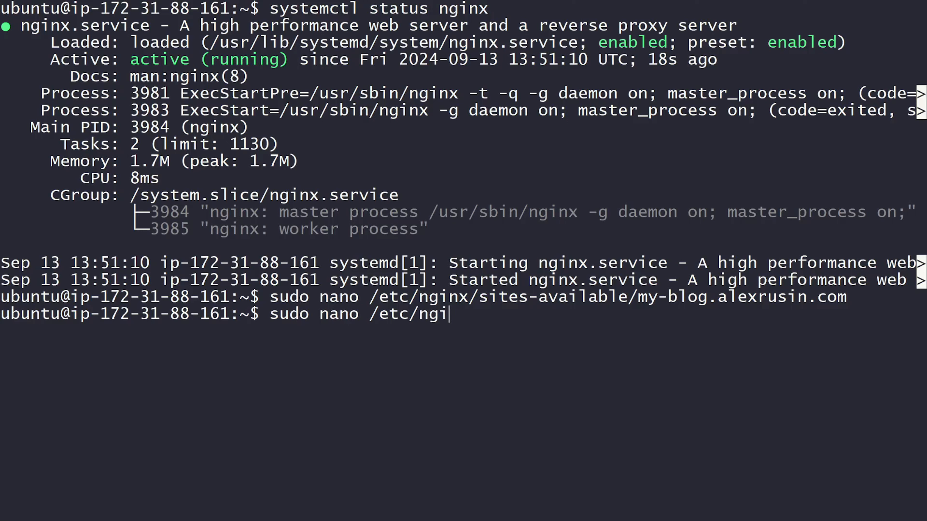
{"action": "key", "text": "Tab"}
{"action": "key", "text": "Return"}
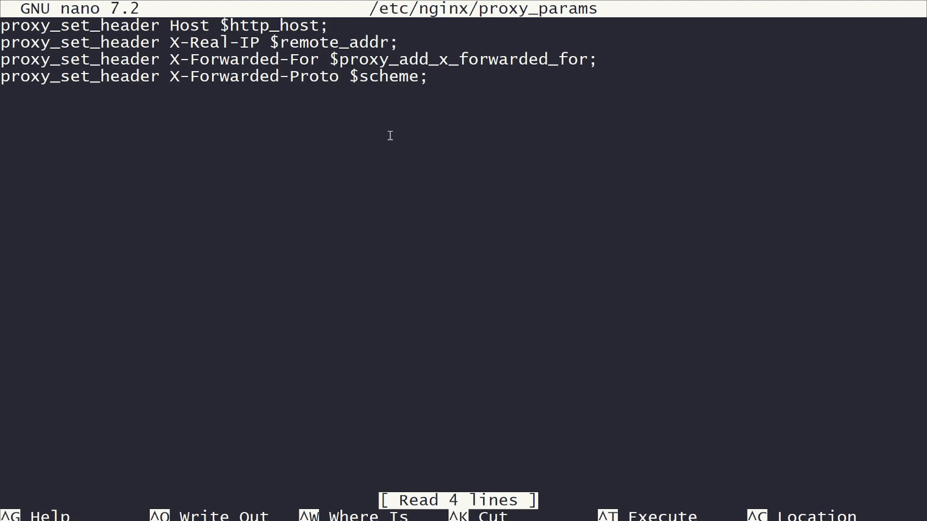
{"action": "key", "text": "ctrl+x"}
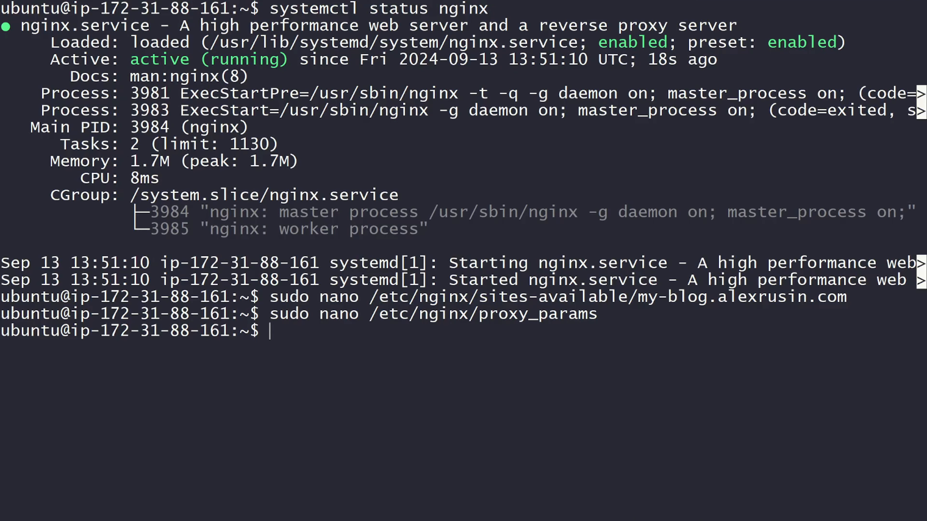
- Symlink /etc/nginx/sites-available/my-blog.alexrusin.com into /etc/nginx/sites-enabled/ and test the configuration with nginx -t
{"action": "key", "text": "ctrl+shift+v"}
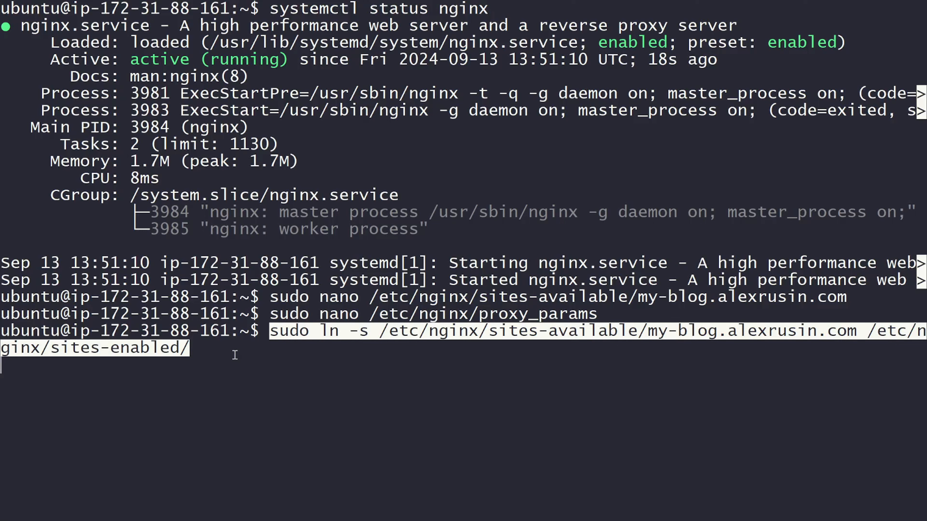
{"action": "key", "text": "Return"}
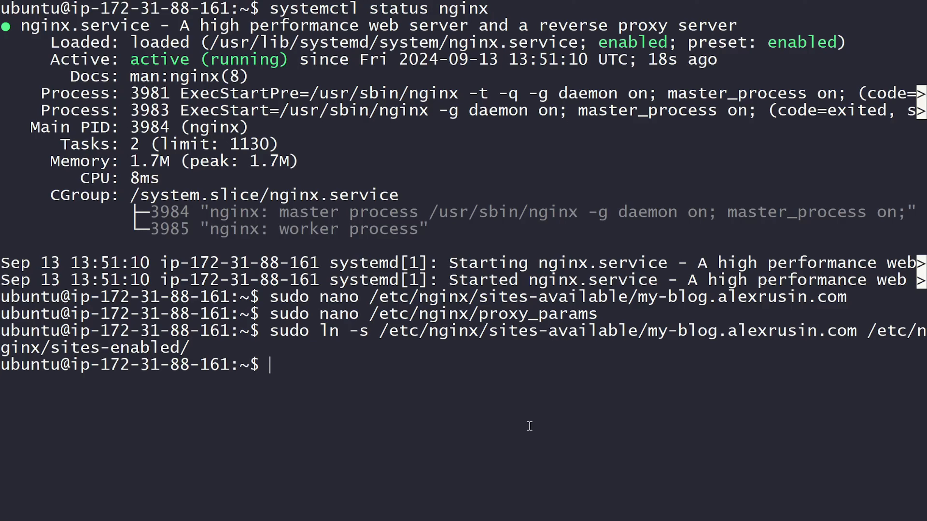
{"action": "type", "text": "nginx -t"}
{"action": "key", "text": "Return"}
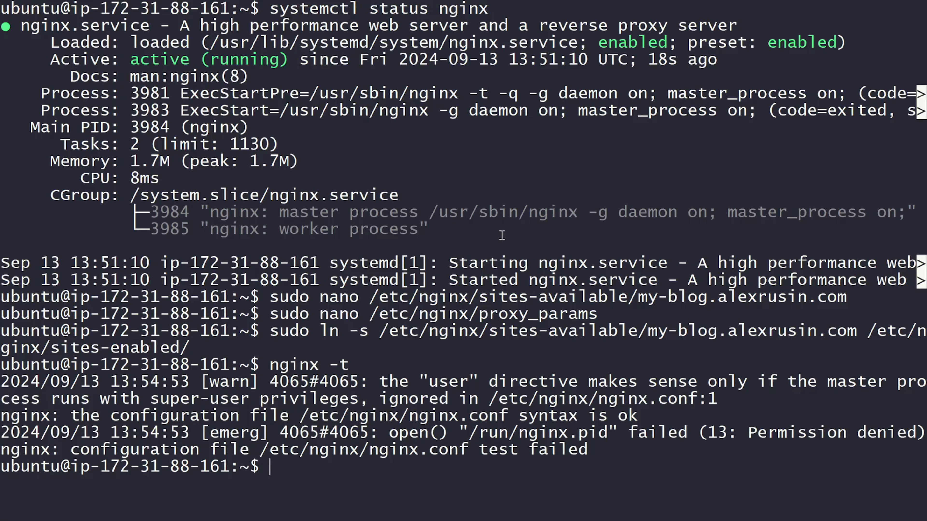
- Test the nginx configuration with superuser rights using sudo nginx -t, then clear the terminal
{"action": "type", "text": "sug"}
{"action": "key", "text": "BackSpace"}
{"action": "key", "text": "BackSpace"}
{"action": "type", "text": "d"}
{"action": "key", "text": "BackSpace"}
{"action": "type", "text": "udo nginx "}
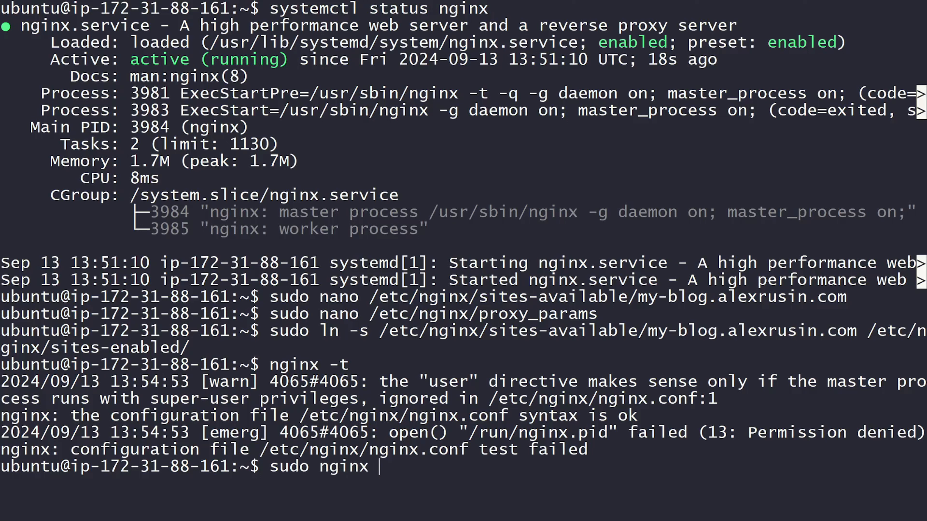
{"action": "type", "text": "-t"}
{"action": "key", "text": "Return"}
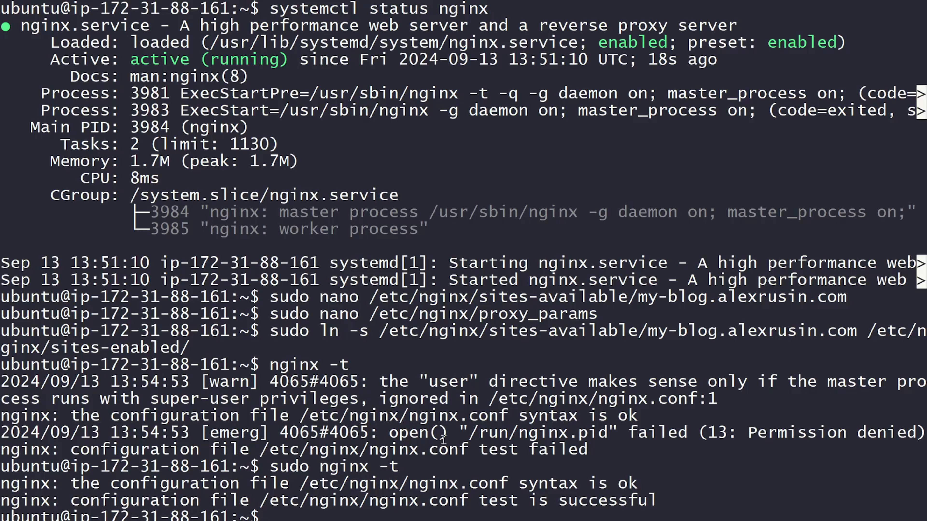
{"action": "type", "text": "clear"}
{"action": "key", "text": "Return"}
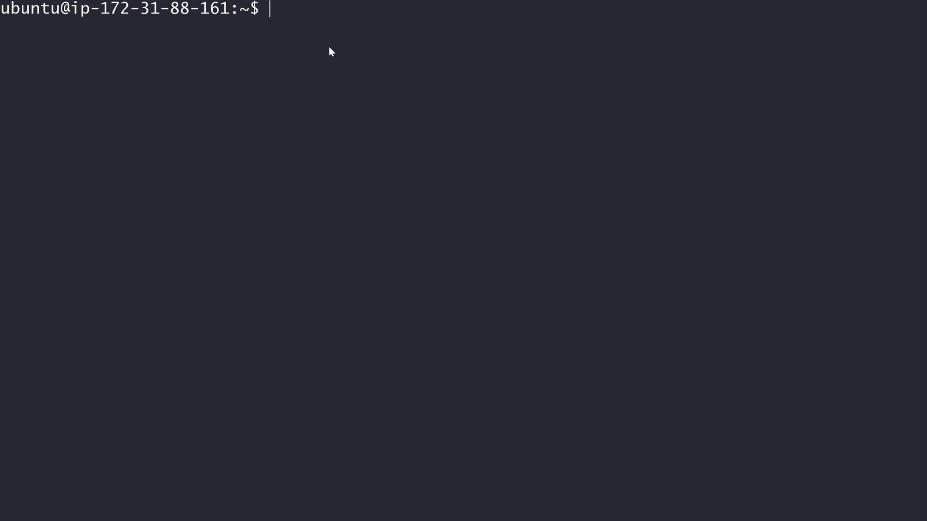
- Restart the nginx service with systemctl and create the directory www/html/my-blog.alexrusin.com
{"action": "type", "text": "sudo systemctl restart nginx"}
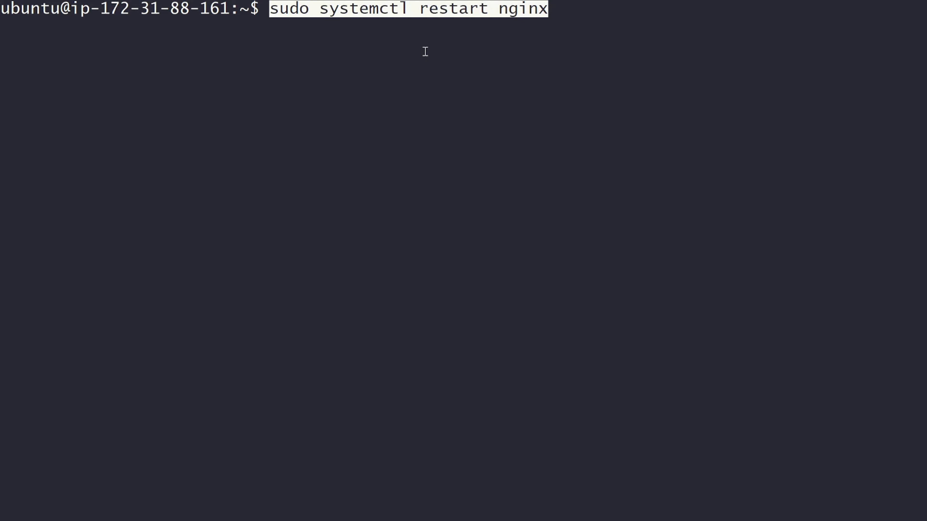
{"action": "key", "text": "Return"}
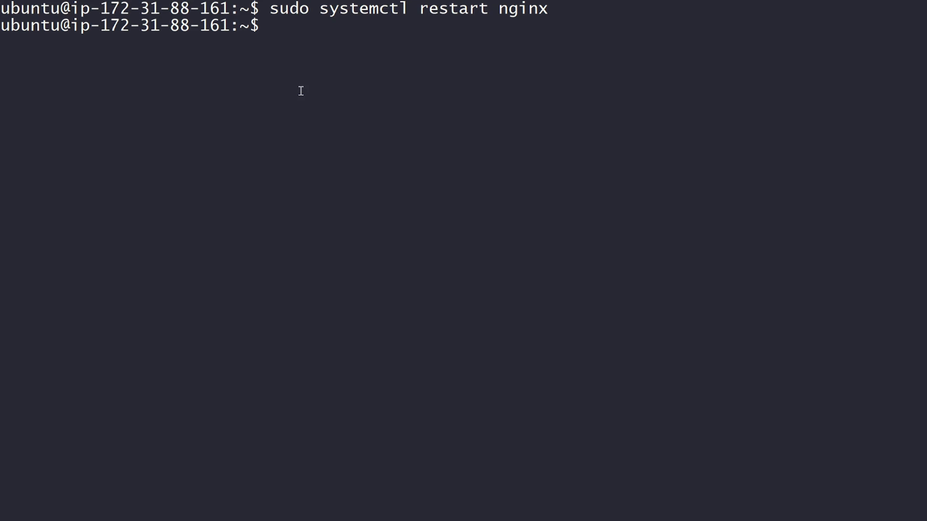
{"action": "type", "text": "mkdir -p www/html/my-blog.alexrusin.com"}
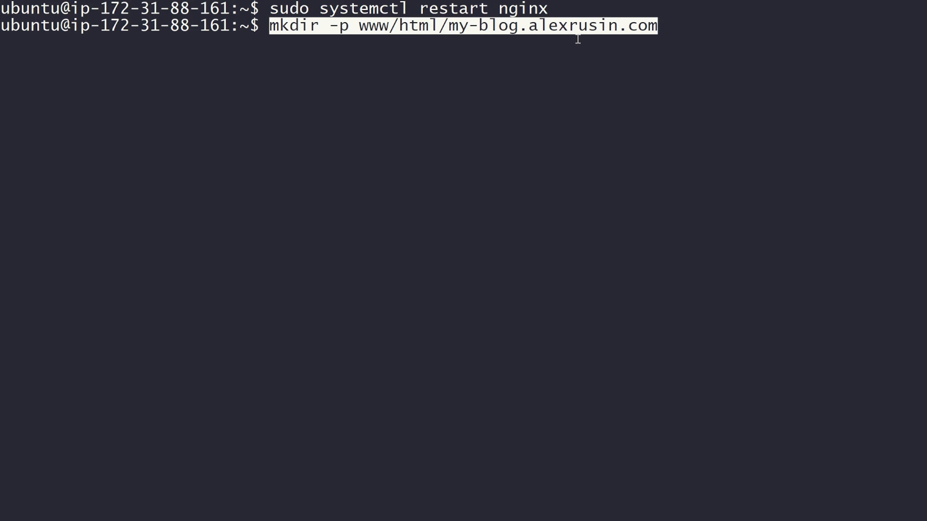
{"action": "key", "text": "Return"}
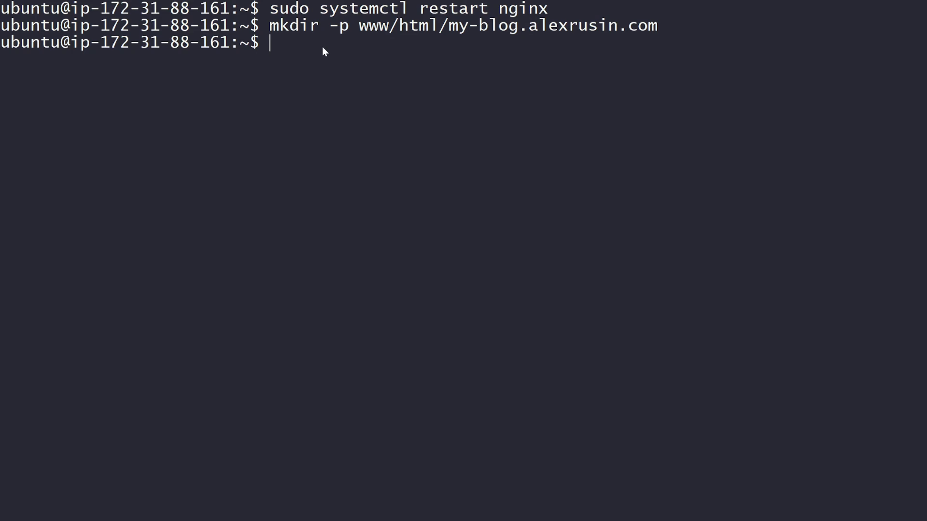
- Write www/html/my-blog.alexrusin.com/compose.yaml in nano with mysql:8.0.27 and wordpress:latest services, WordPress port mapping 8080:80, data volumes, and the MySQL and WordPress database passwords
{"action": "type", "text": "nano www/html/my-blog.alexrusin.com/compose.yaml"}
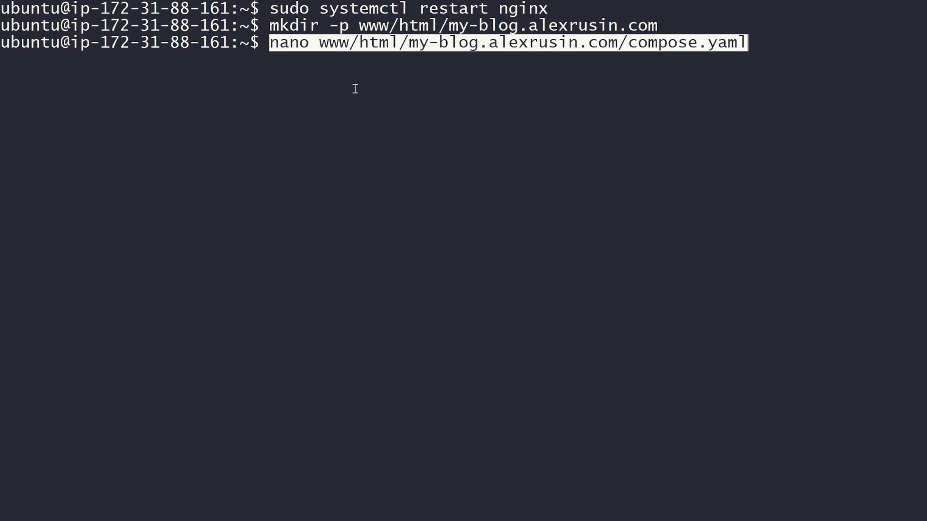
{"action": "key", "text": "Return"}
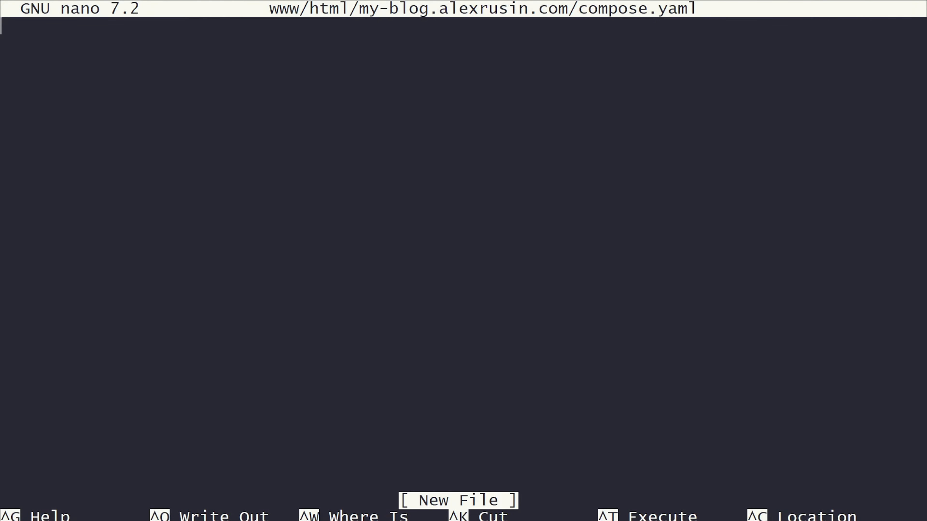
{"action": "key", "text": "super+v"}
{"action": "scroll", "coordinate": [463, 255], "scroll_direction": "up", "scroll_amount": 10}
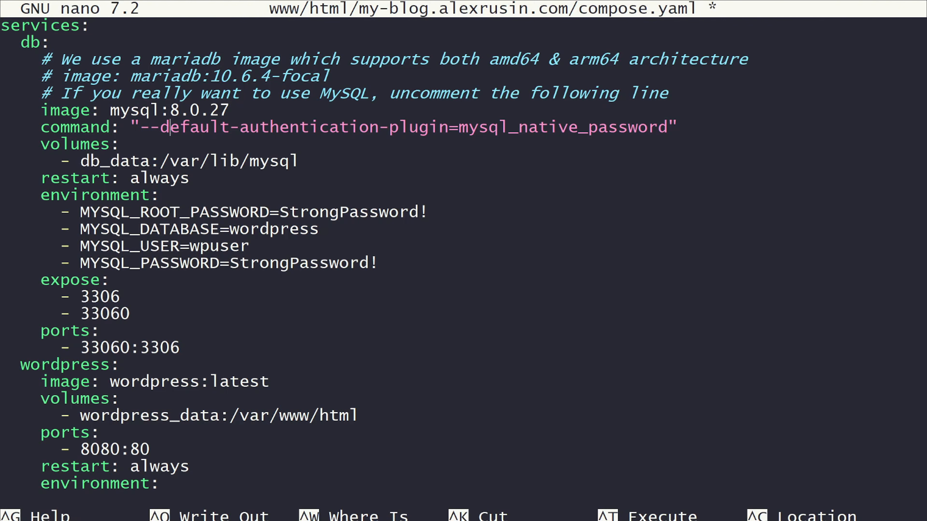
- Review compose.yaml to its end, examining the database environment, ports, WordPress service settings and volume definitions
{"action": "key", "text": "Down"}
{"action": "key", "text": "Down"}
{"action": "key", "text": "Down"}
{"action": "key", "text": "Down"}
{"action": "key", "text": "Down"}
{"action": "key", "text": "Down"}
{"action": "key", "text": "Down"}
{"action": "key", "text": "Down"}
{"action": "key", "text": "Down"}
{"action": "key", "text": "Down"}
{"action": "key", "text": "Down"}
{"action": "key", "text": "Down"}
{"action": "key", "text": "Down"}
{"action": "key", "text": "Down"}
{"action": "key", "text": "Down"}
{"action": "key", "text": "Down"}
{"action": "key", "text": "Down"}
{"action": "key", "text": "Down"}
{"action": "key", "text": "Down"}
{"action": "key", "text": "Down"}
{"action": "key", "text": "Down"}
{"action": "key", "text": "End"}
{"action": "key", "text": "ctrl+shift+v"}
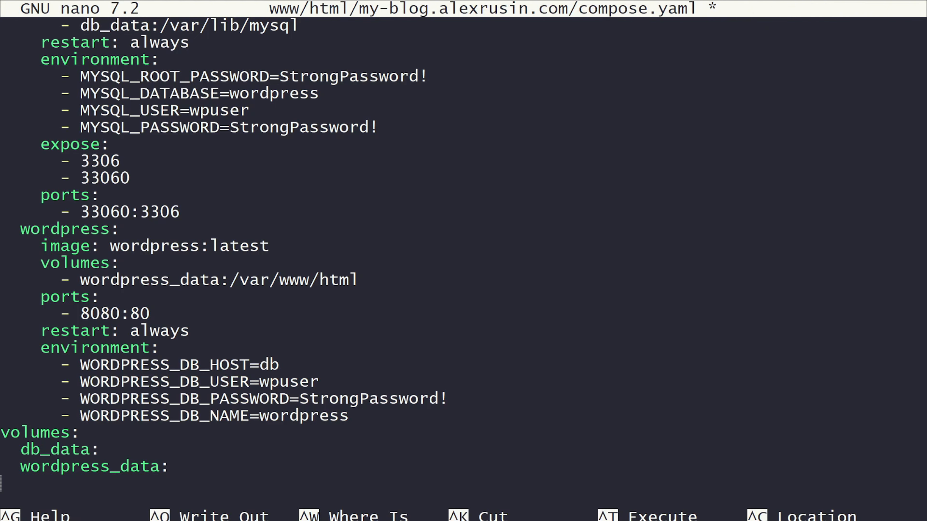
- Examine the WordPress image, its 8080:80 port mapping and the db_data and wordpress_data volume definitions in compose.yaml
{"action": "left_click_drag", "start_coordinate": [109, 246], "coordinate": [257, 249]}
{"action": "left_click", "coordinate": [84, 289]}
{"action": "left_click_drag", "start_coordinate": [79, 314], "coordinate": [149, 311]}
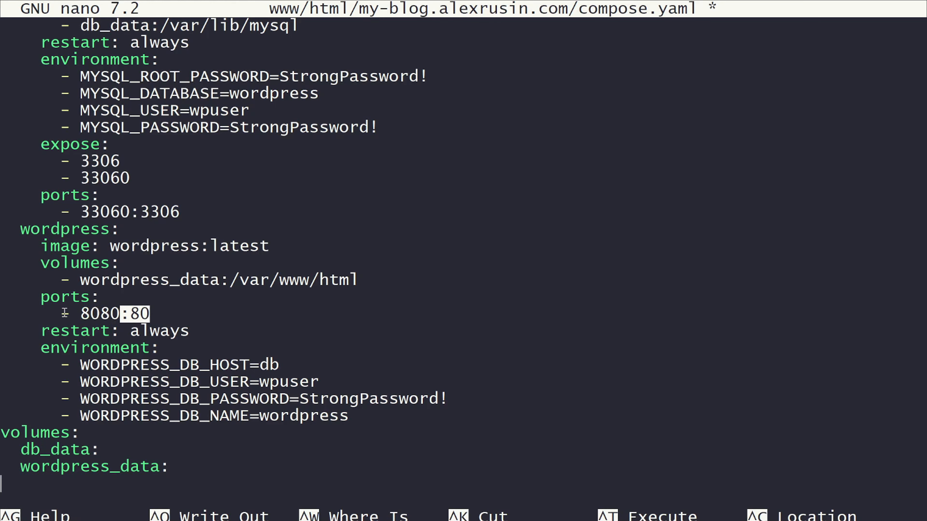
{"action": "left_click_drag", "start_coordinate": [77, 314], "coordinate": [120, 313]}
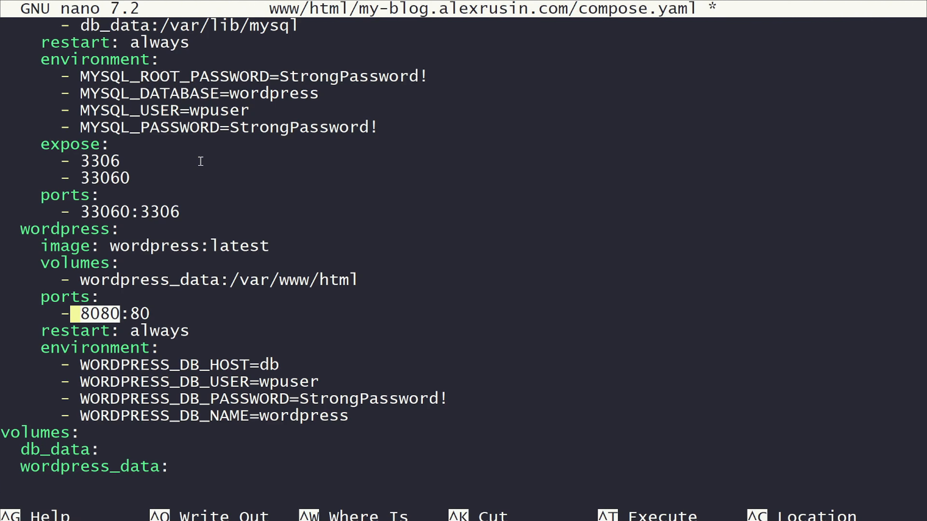
{"action": "left_click", "coordinate": [58, 249]}
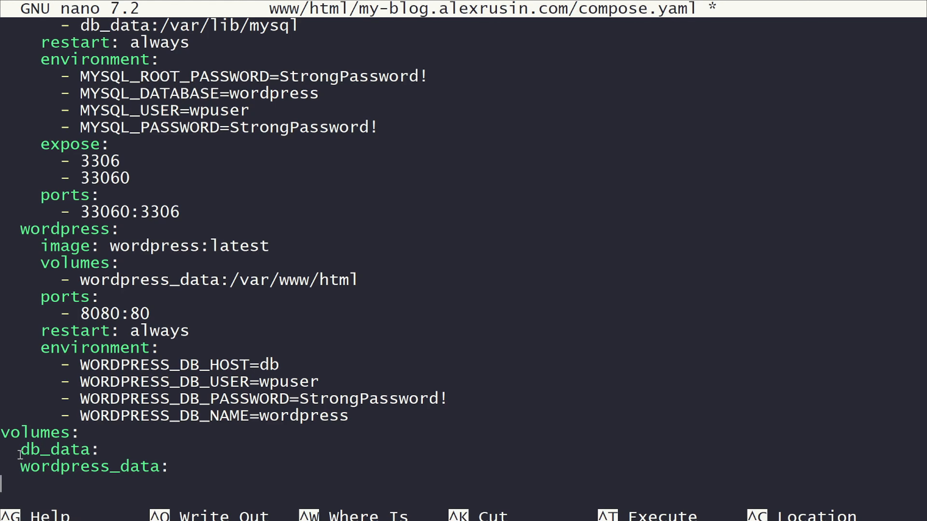
{"action": "left_click_drag", "start_coordinate": [20, 450], "coordinate": [92, 450]}
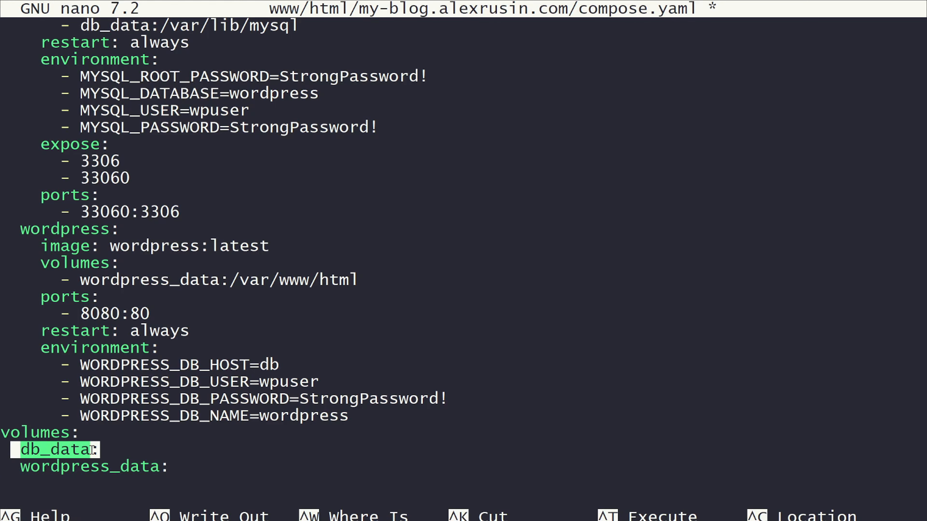
{"action": "double_click", "coordinate": [23, 466]}
{"action": "left_click", "coordinate": [345, 347]}
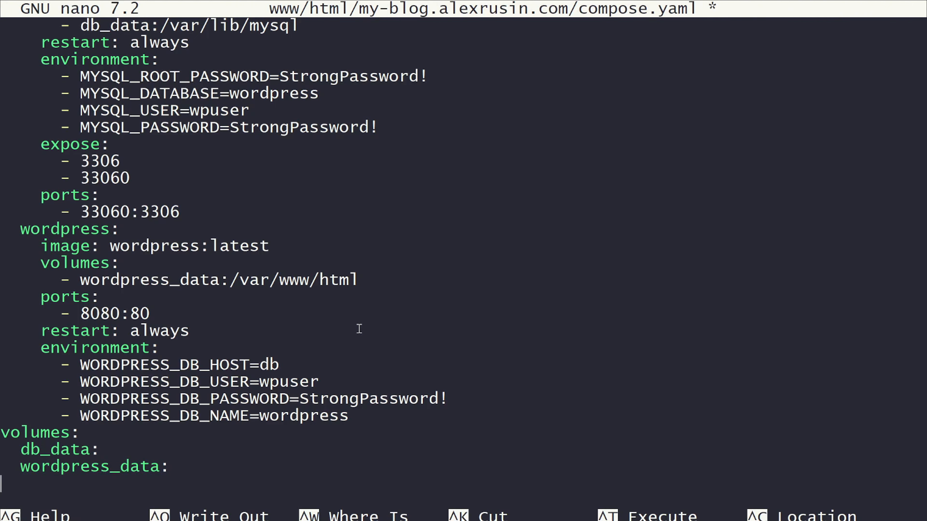
- Save www/html/my-blog.alexrusin.com/compose.yaml under its current name and exit nano
{"action": "key", "text": "ctrl+x"}
{"action": "key", "text": "y"}
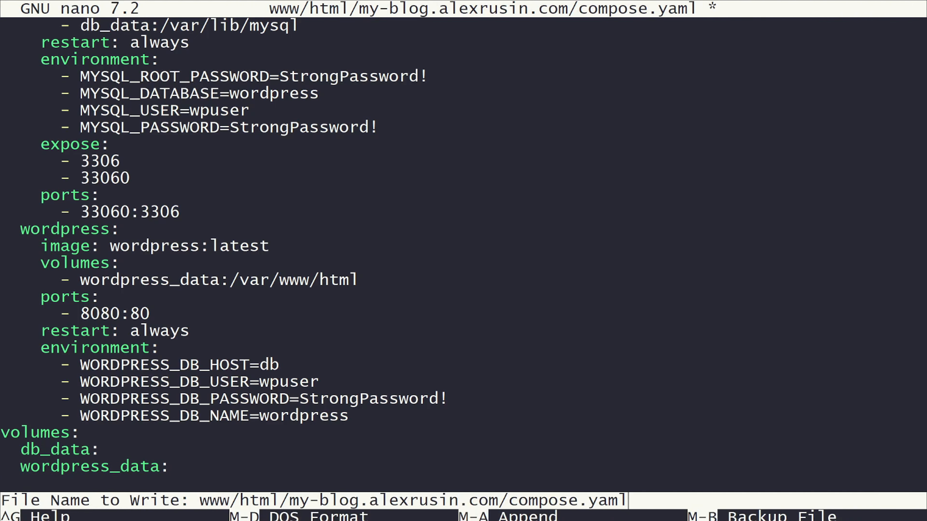
{"action": "key", "text": "Return"}
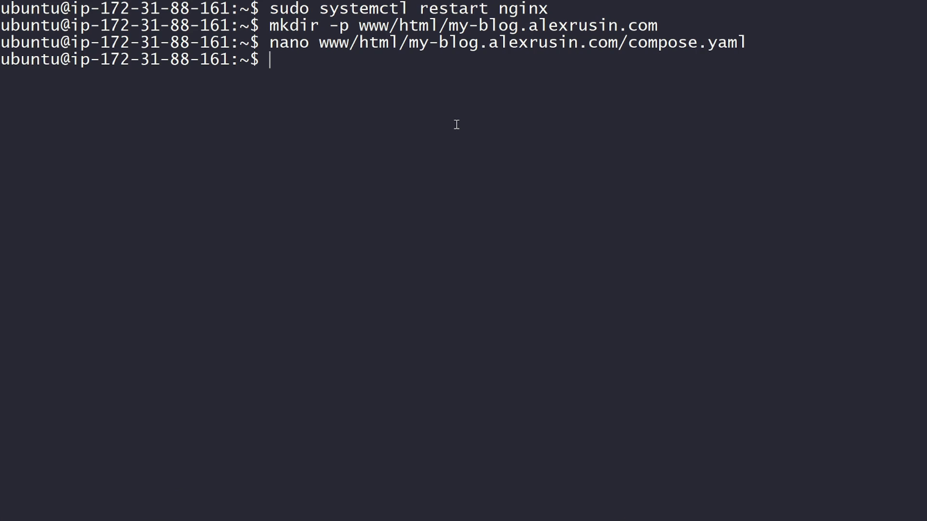
- Change into www/html/my-blog.alexrusin.com and start the containers in detached mode with docker compose up -d
{"action": "type", "text": "cd www/"}
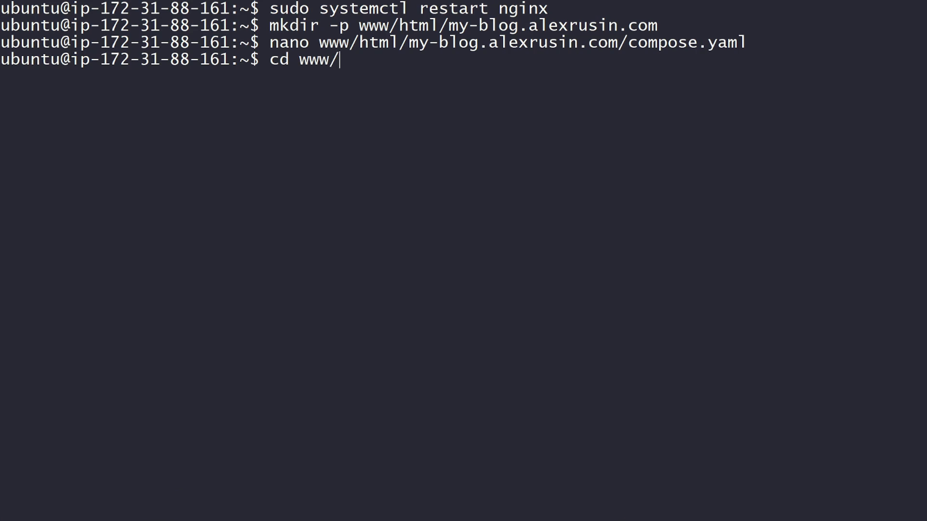
{"action": "type", "text": "html/my"}
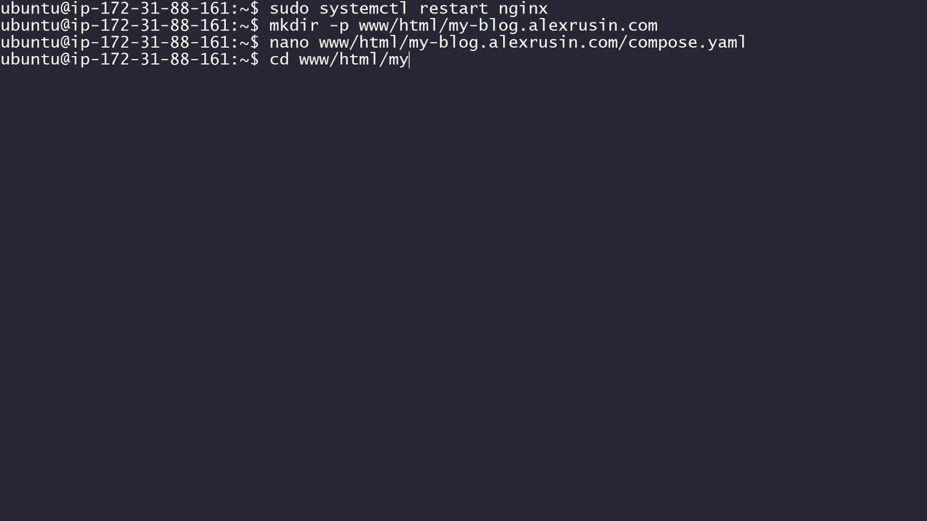
{"action": "key", "text": "Tab"}
{"action": "key", "text": "Return"}
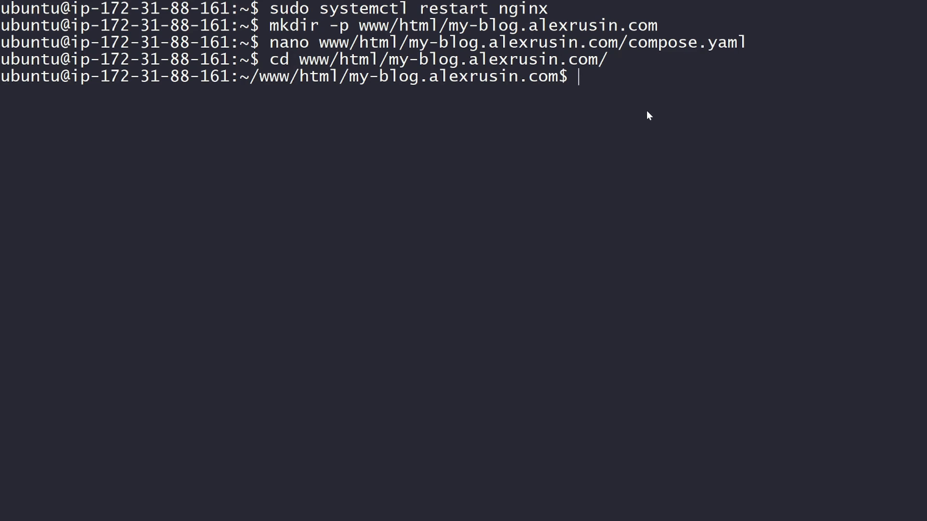
{"action": "key", "text": "super+v"}
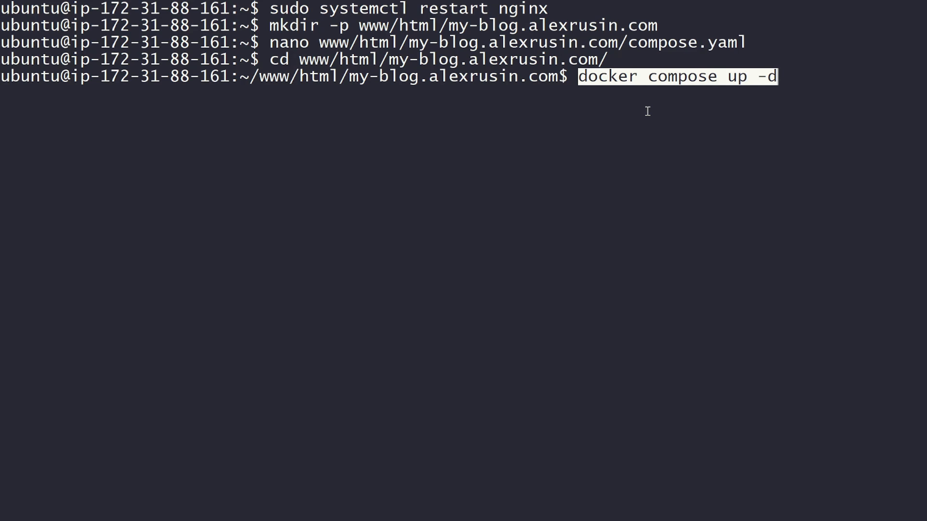
{"action": "key", "text": "Return"}
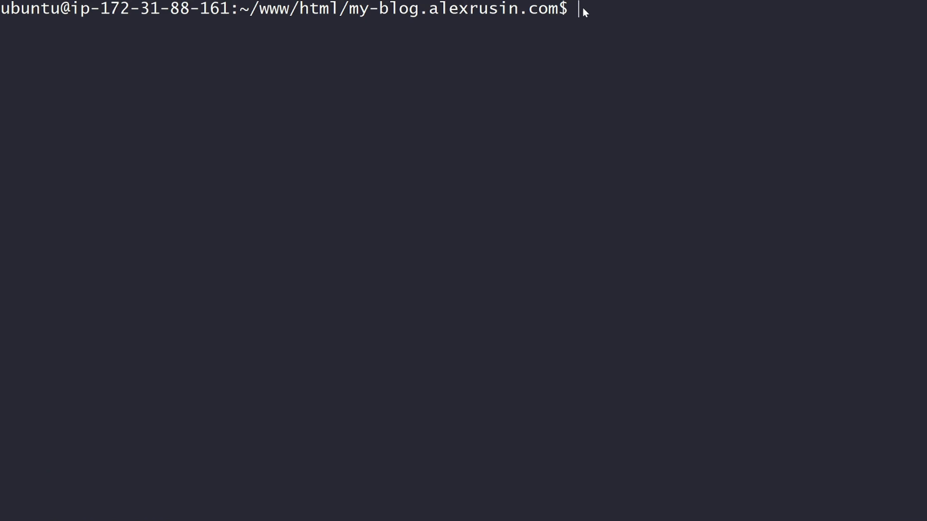
- Install and refresh the core snap with sudo, and run the apt removal of any existing certbot package
{"action": "type", "text": "sudo snap install core; sudo snap refresh core"}
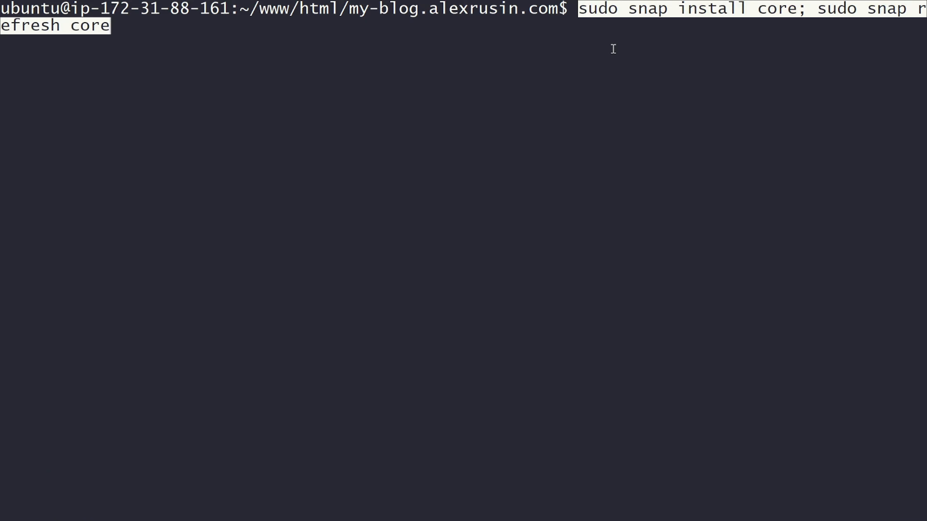
{"action": "key", "text": "Return"}
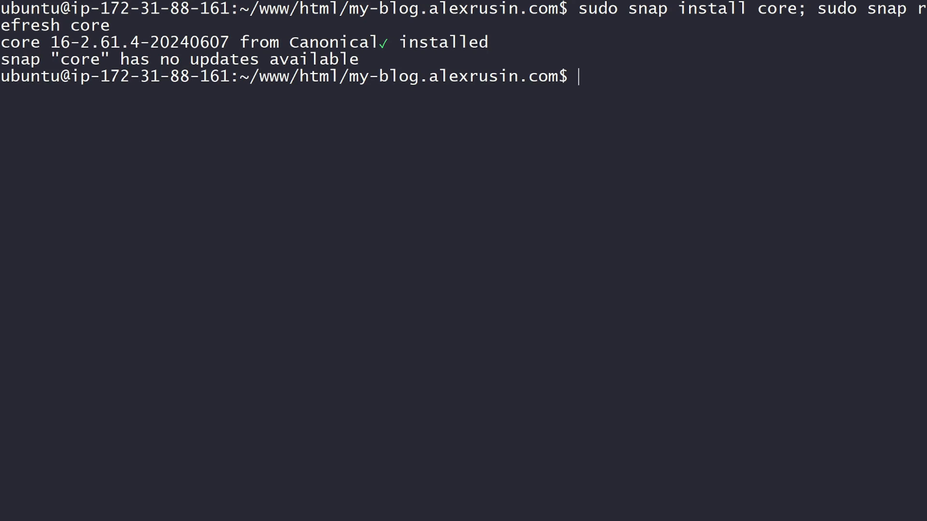
{"action": "type", "text": "sudo apt remove certbot"}
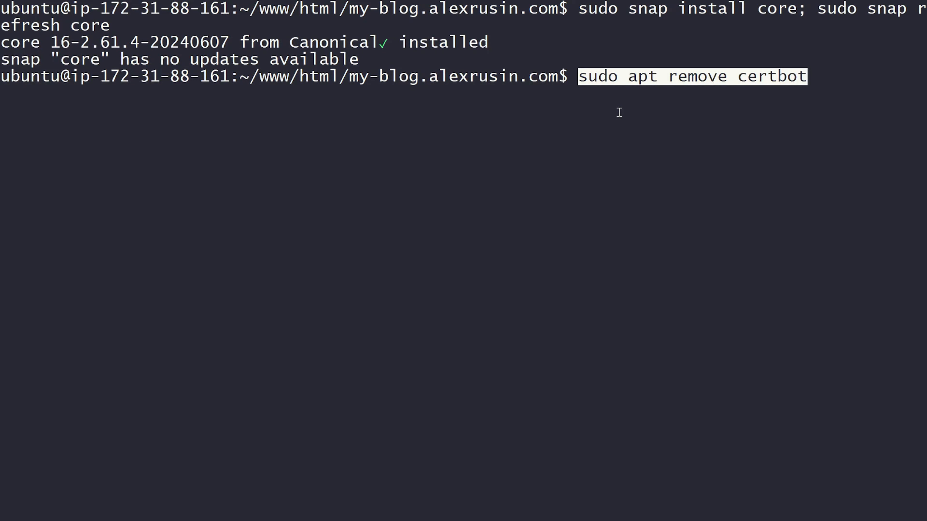
{"action": "key", "text": "Return"}
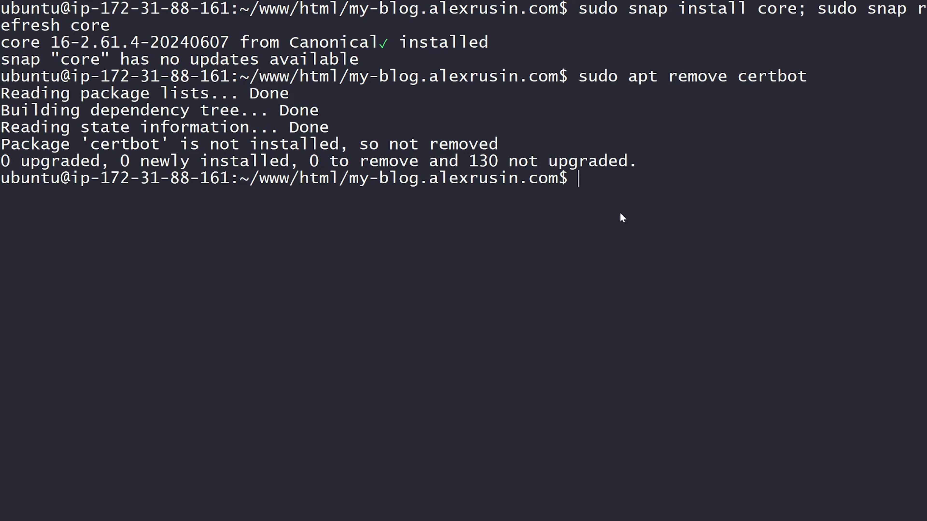
- Install certbot as a classic snap and symlink /snap/bin/certbot to /usr/bin/certbot, leaving the terminal cleared
{"action": "type", "text": "sudo snap install --classic certbot"}
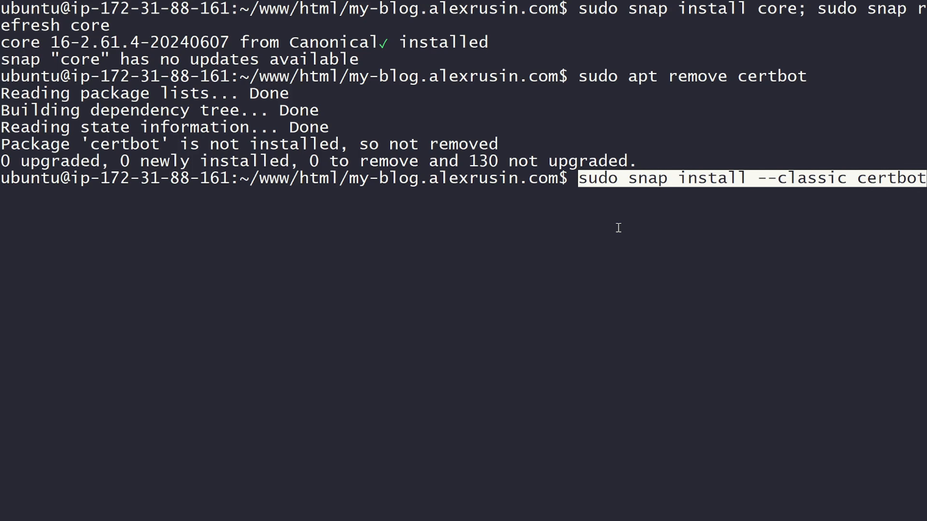
{"action": "key", "text": "Return"}
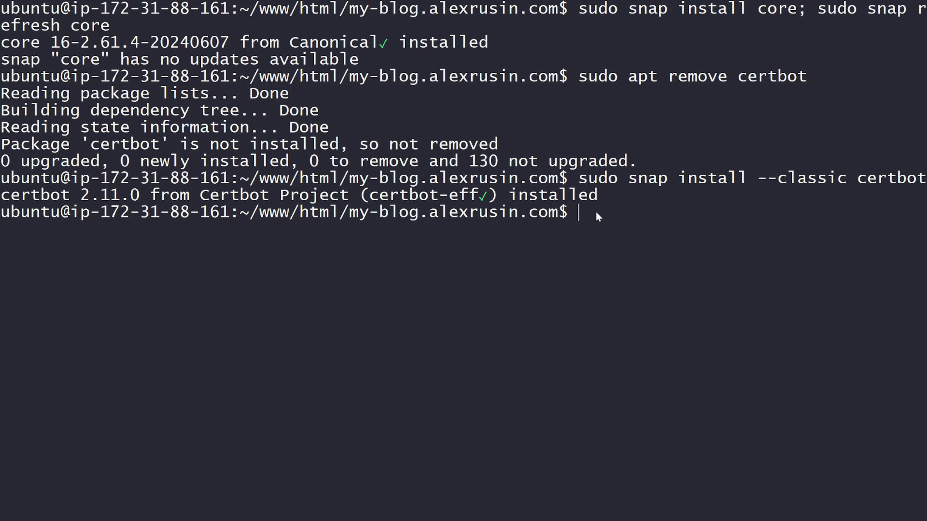
{"action": "type", "text": "sudo ln -s /snap/bin/certbot /usr/bin/certbot"}
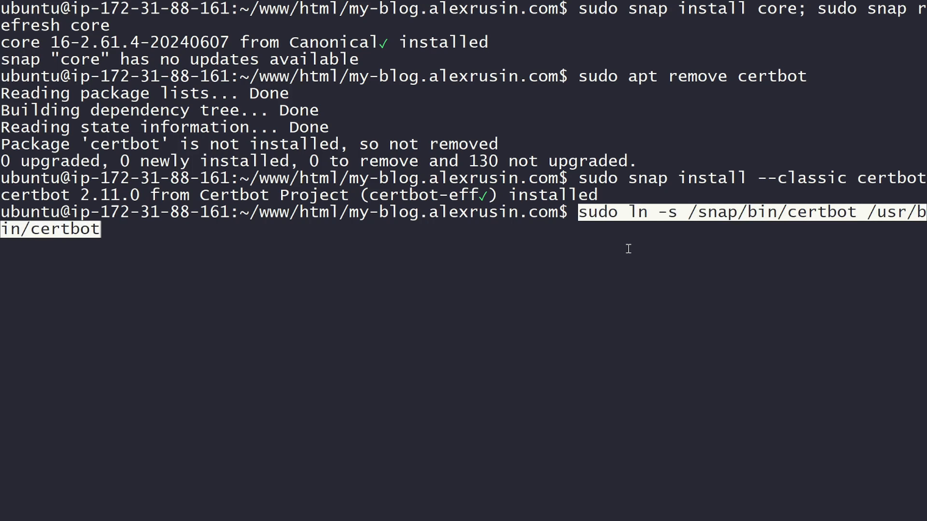
{"action": "key", "text": "Return"}
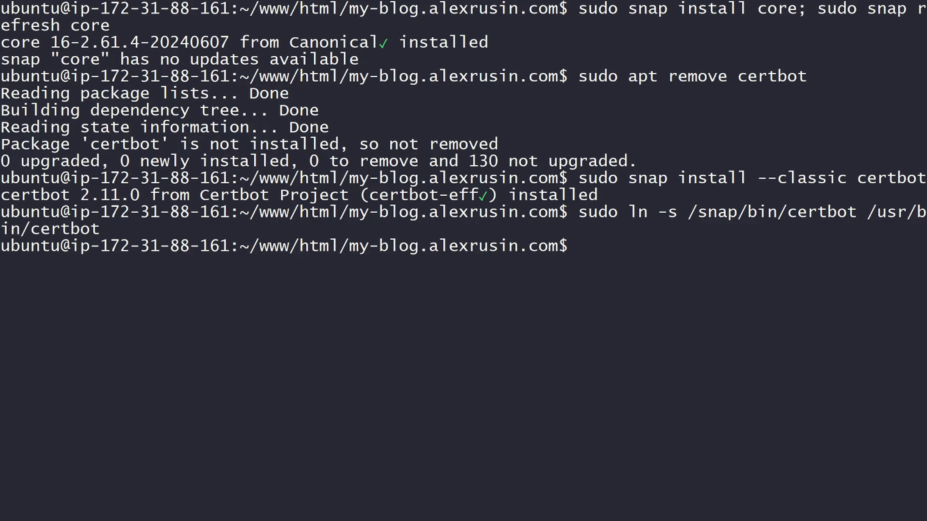
{"action": "type", "text": "clear"}
{"action": "key", "text": "Return"}
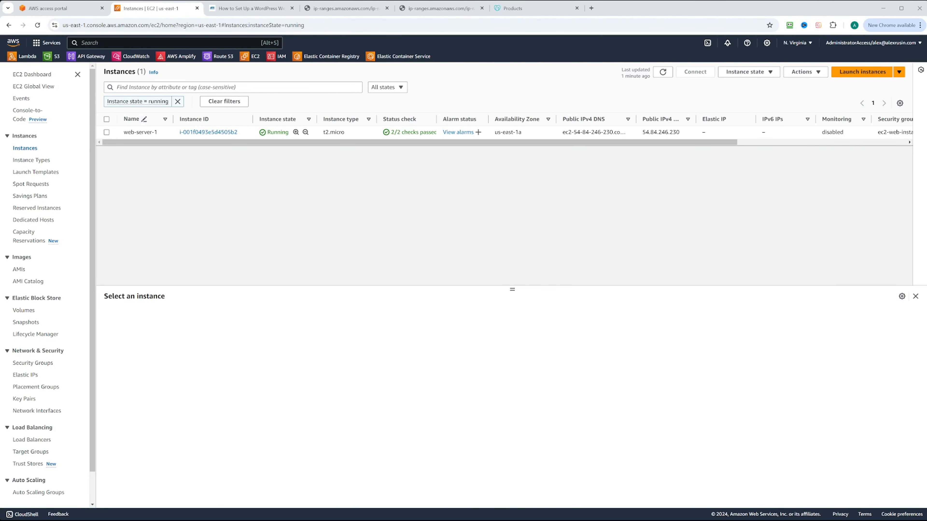
- Copy web-server-1's public IPv4 address from the EC2 console in the browser, then open the DNS records of alexrusin.com in GoDaddy
{"action": "left_click", "coordinate": [106, 132]}
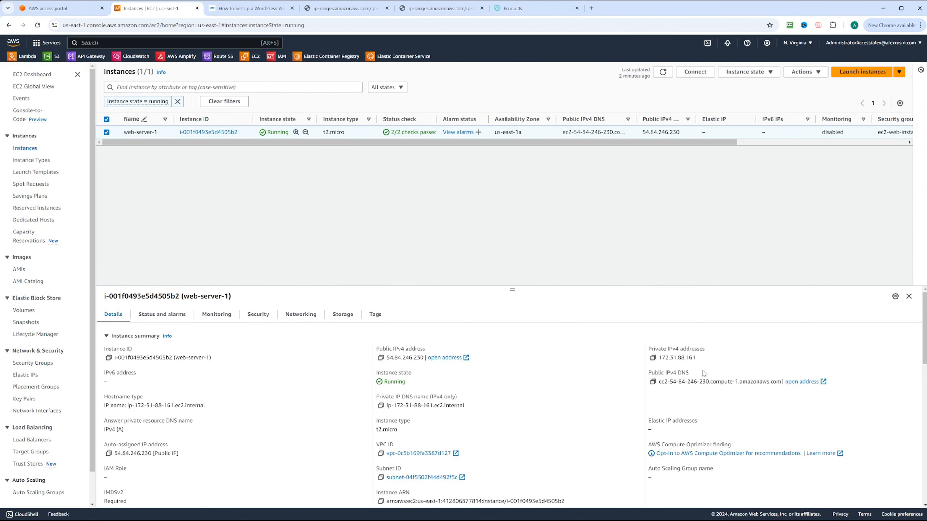
{"action": "left_click", "coordinate": [381, 358]}
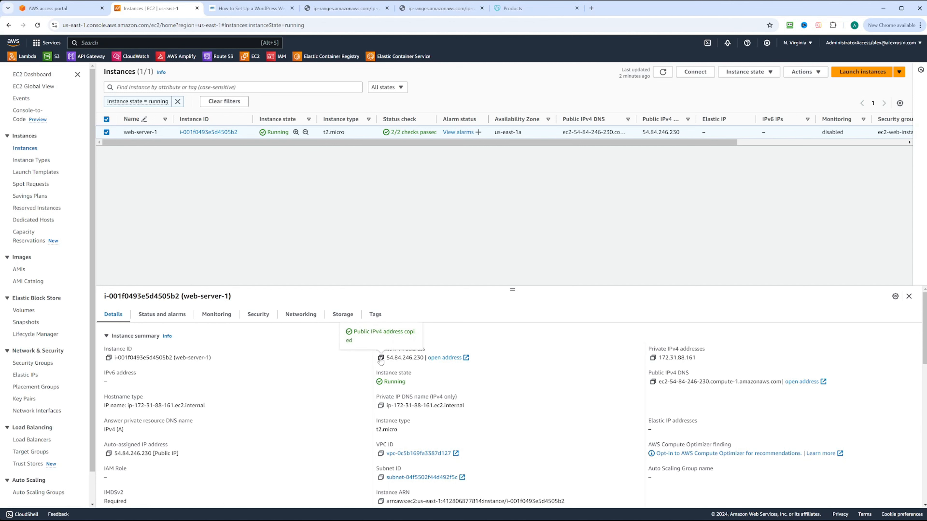
{"action": "left_click", "coordinate": [533, 7]}
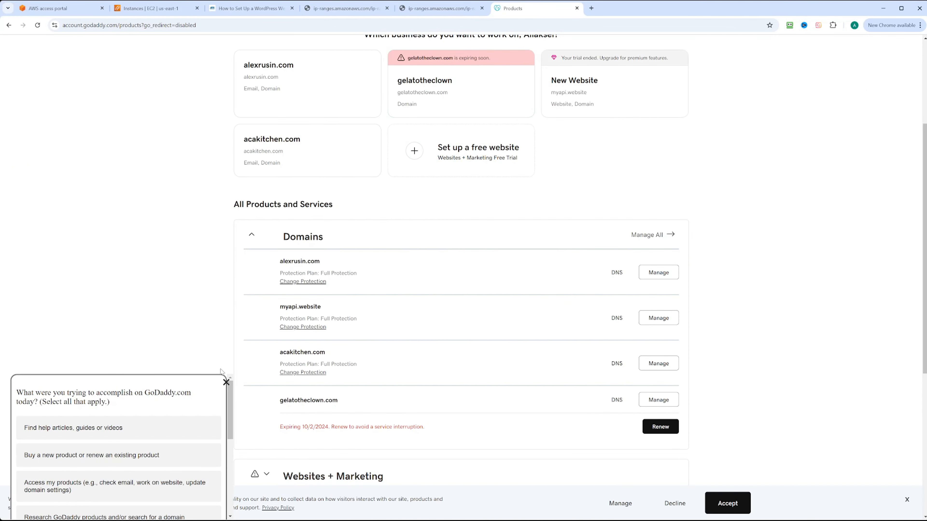
{"action": "left_click", "coordinate": [226, 381]}
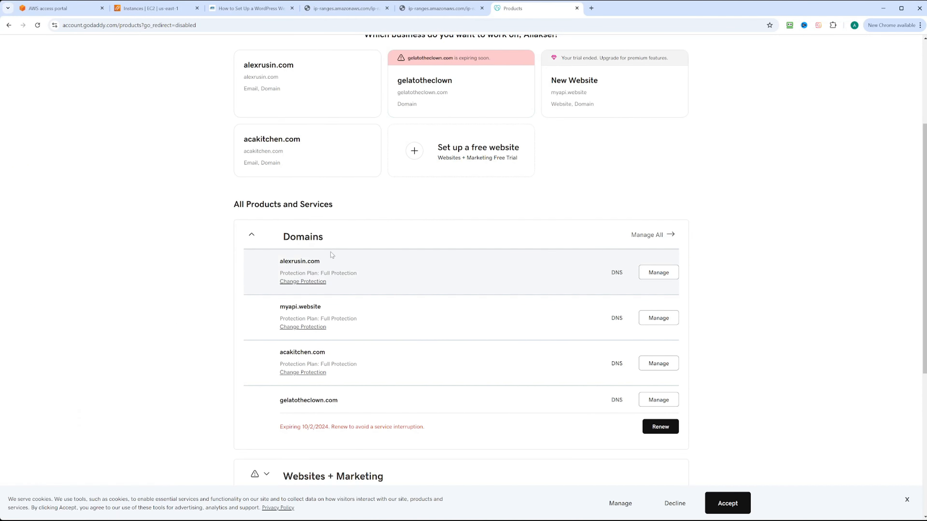
{"action": "left_click", "coordinate": [666, 274]}
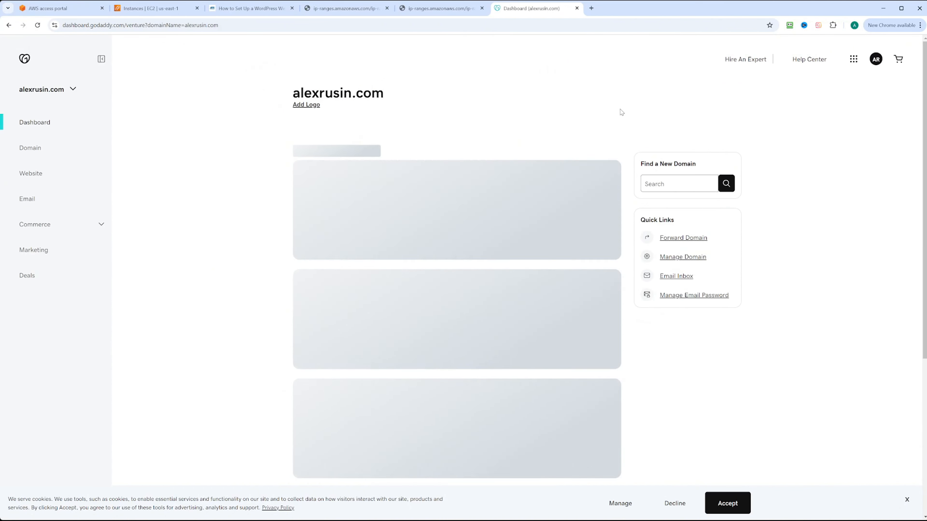
{"action": "left_click", "coordinate": [38, 151]}
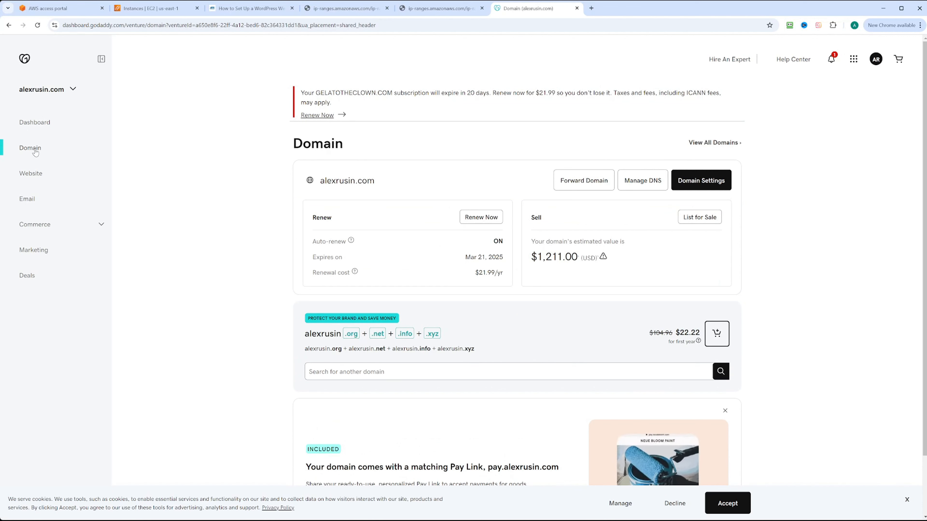
{"action": "left_click", "coordinate": [645, 182]}
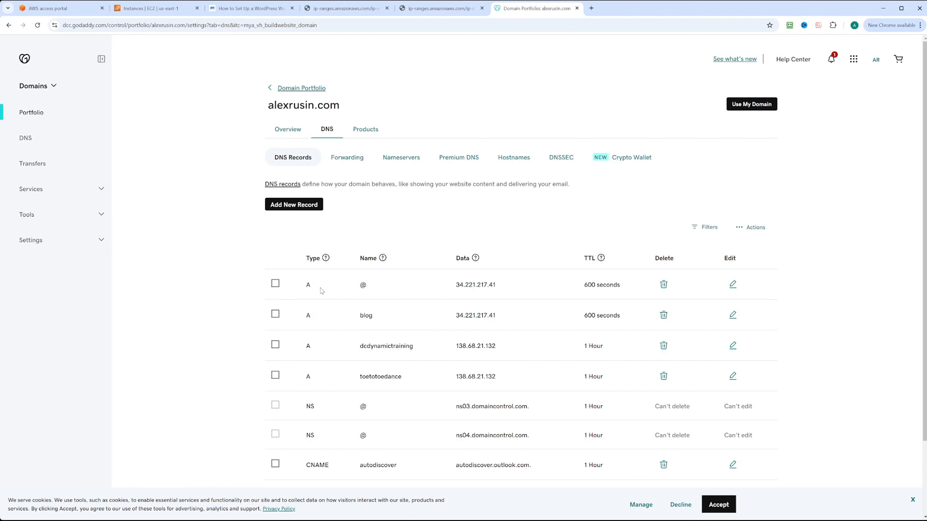
- Add an A record named my-blog with value 54.84.246.230 to alexrusin.com, save it and approve the DNS update
{"action": "left_click", "coordinate": [301, 206]}
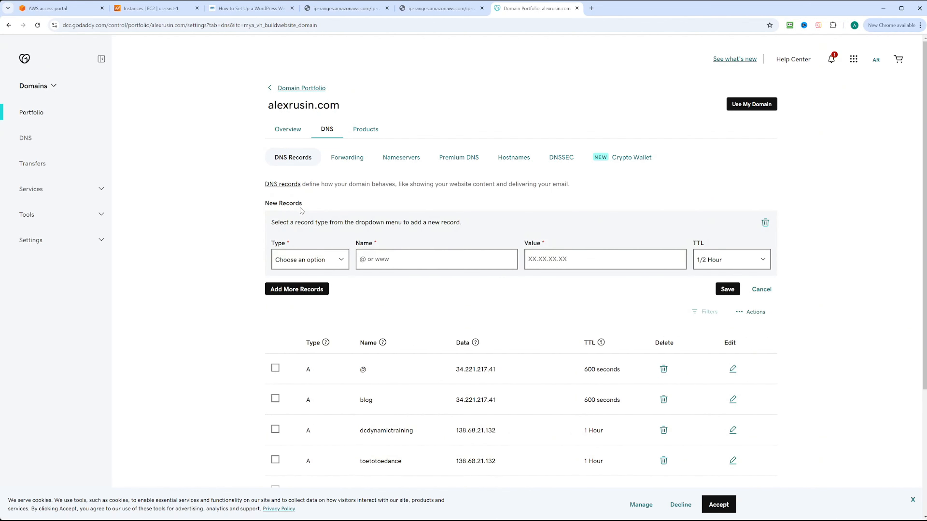
{"action": "left_click", "coordinate": [304, 291]}
{"action": "left_click", "coordinate": [400, 257]}
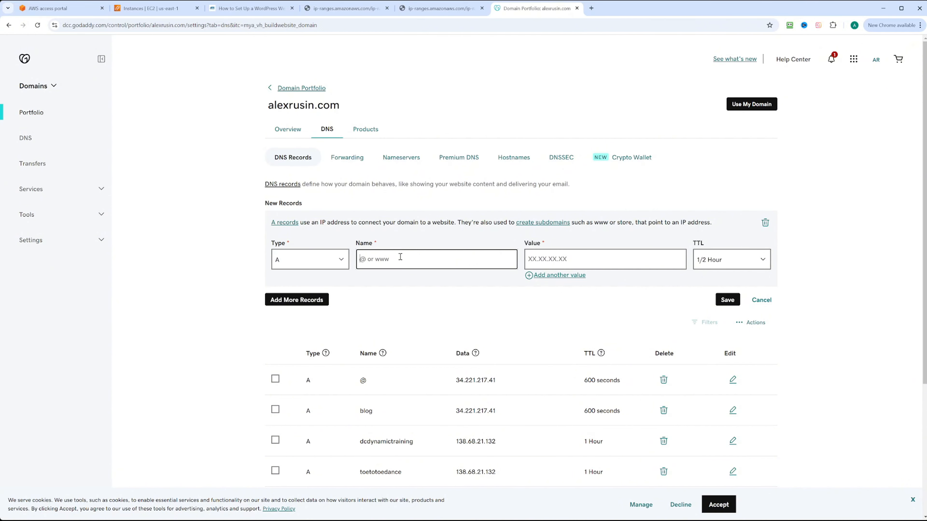
{"action": "type", "text": "my-blog"}
{"action": "left_click", "coordinate": [601, 261]}
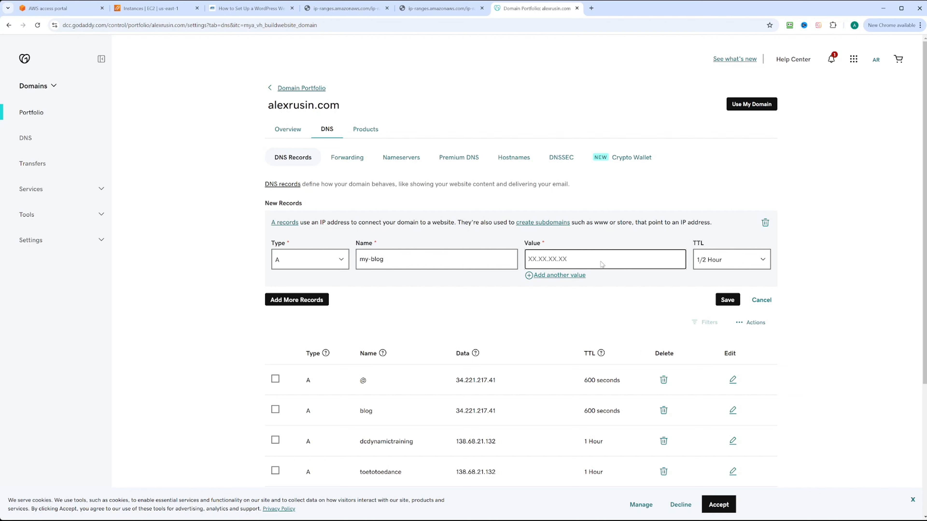
{"action": "type", "text": "54.84.246.230"}
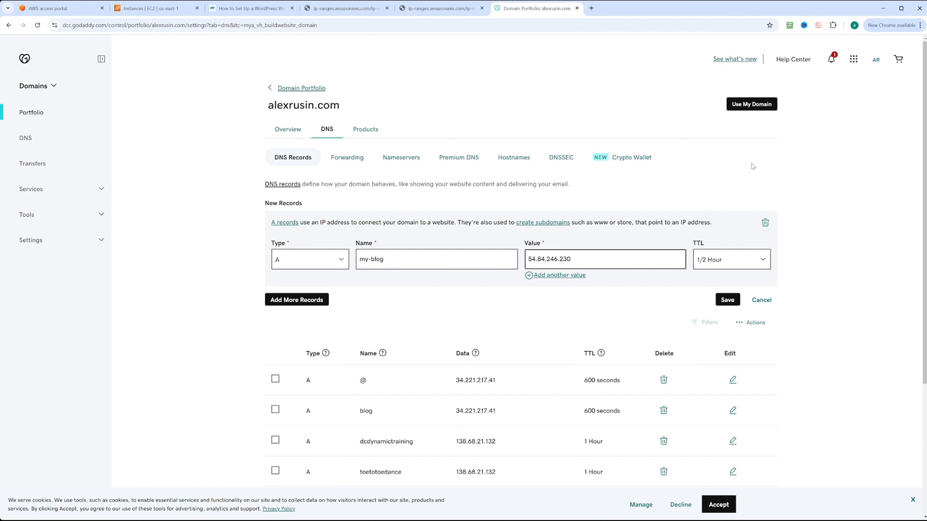
{"action": "left_click", "coordinate": [727, 300]}
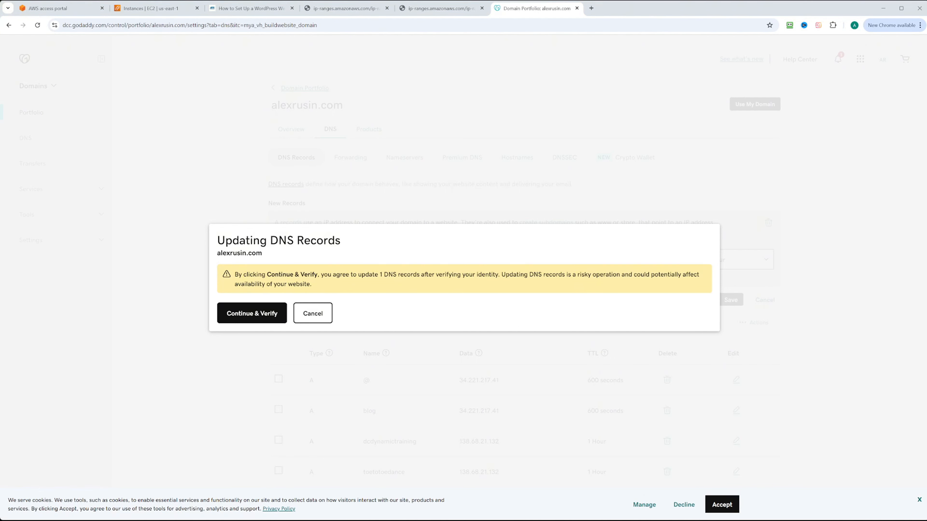
{"action": "left_click", "coordinate": [251, 313]}
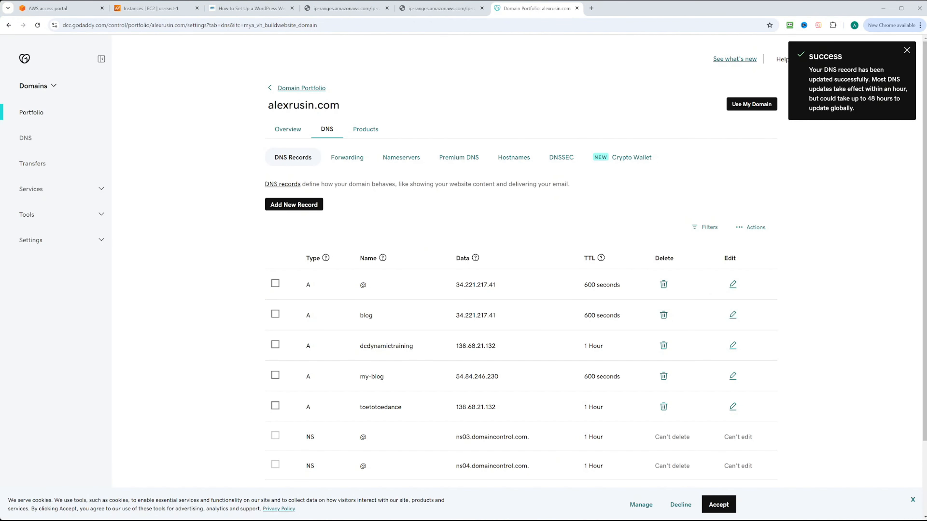
{"action": "left_click_drag", "start_coordinate": [358, 377], "coordinate": [523, 379]}
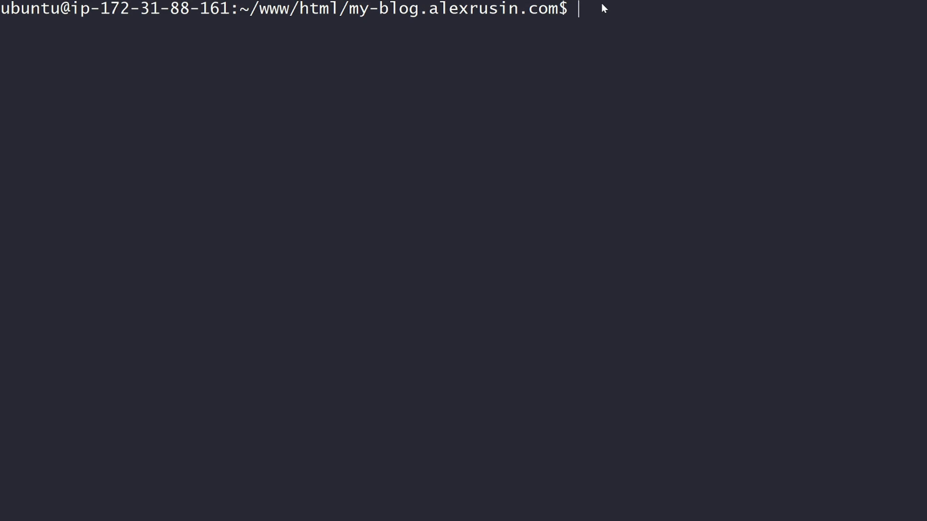
- Run certbot with the nginx plugin for my-blog.alexrusin.com, accept the terms of service and decline sharing the email address with the EFF
{"action": "type", "text": "sudo certbot --nginx -d my-blog.alexrusin.com"}
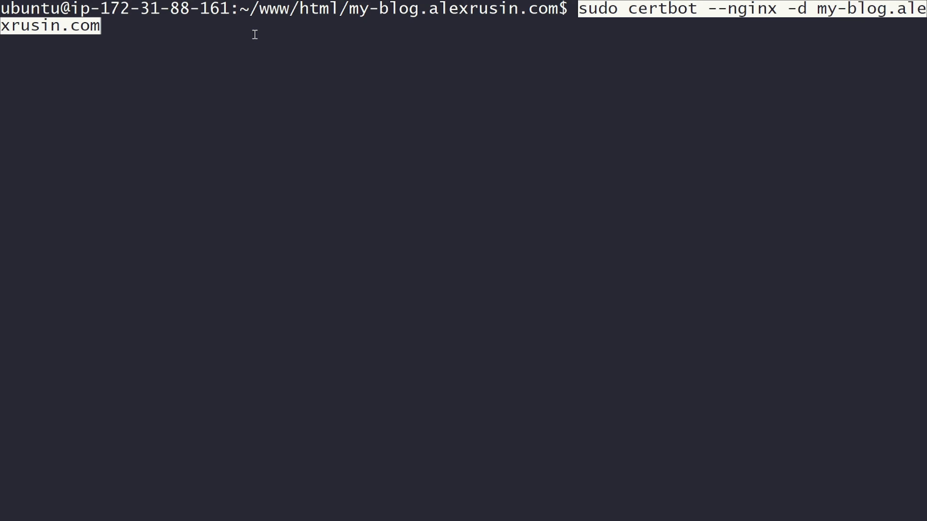
{"action": "key", "text": "Return"}
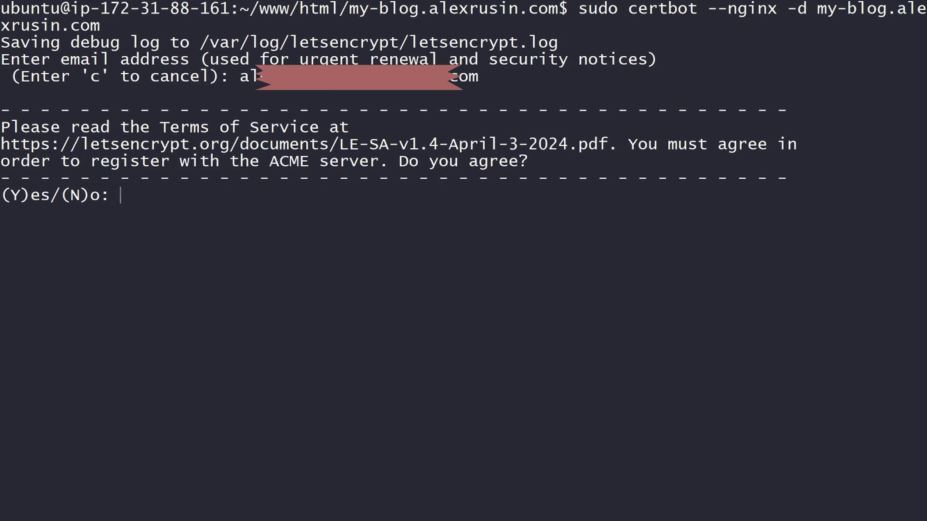
{"action": "type", "text": "Y"}
{"action": "key", "text": "Return"}
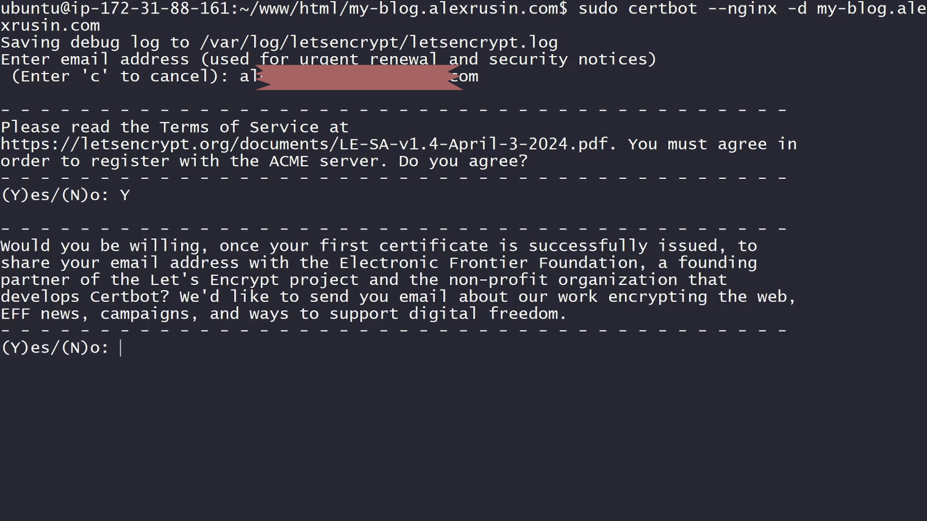
{"action": "type", "text": "Y"}
{"action": "key", "text": "BackSpace"}
{"action": "type", "text": "N"}
{"action": "key", "text": "Return"}
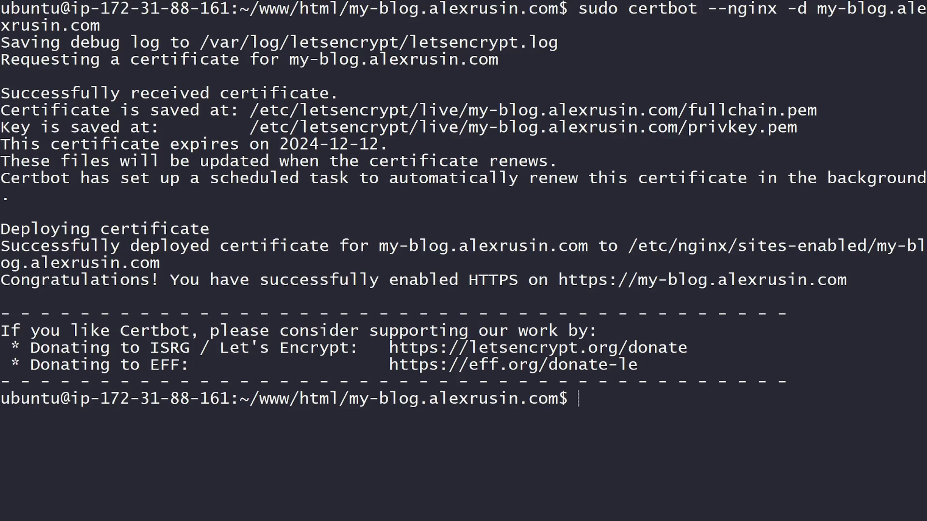
- Open the site's nginx configuration /etc/nginx/sites-available/my-blog.alexrusin.com in nano with sudo
{"action": "left_click_drag", "start_coordinate": [569, 9], "coordinate": [109, 25]}
{"action": "key", "text": "ctrl+c"}
{"action": "type", "text": "sudo nano"}
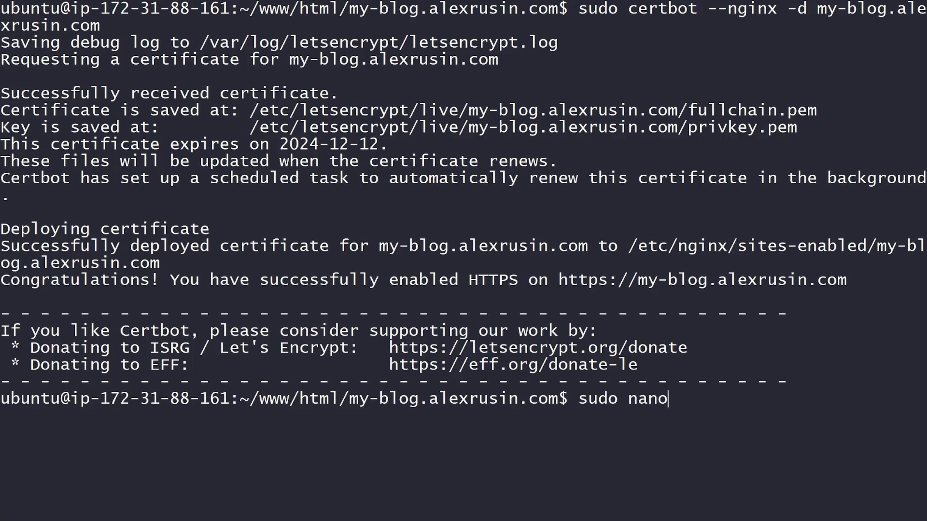
{"action": "type", "text": " /etc/ng"}
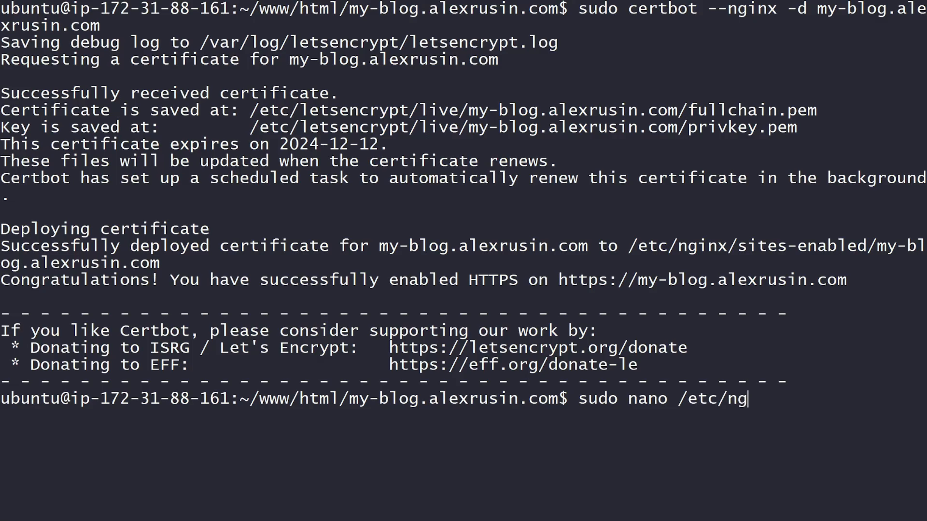
{"action": "type", "text": "inx/sites-av"}
{"action": "key", "text": "Tab"}
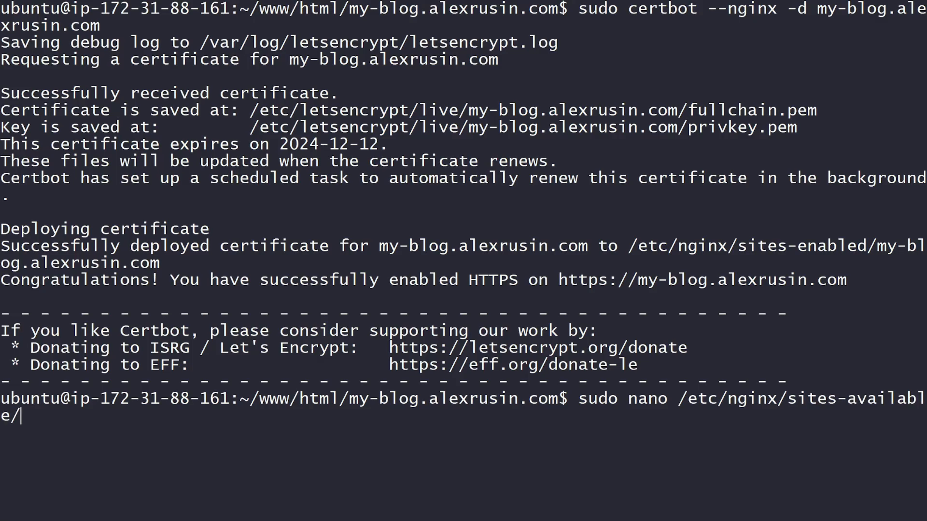
{"action": "type", "text": "my-"}
{"action": "key", "text": "Tab"}
{"action": "key", "text": "Return"}
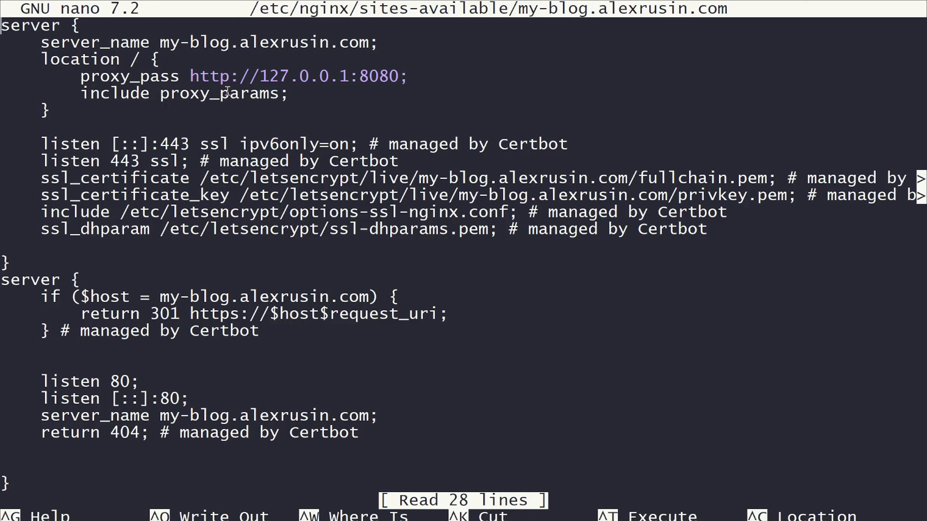
- Examine the port 443 listen lines and the 301 HTTPS redirect added by Certbot, and exit nano without editing
{"action": "left_click_drag", "start_coordinate": [41, 144], "coordinate": [239, 146]}
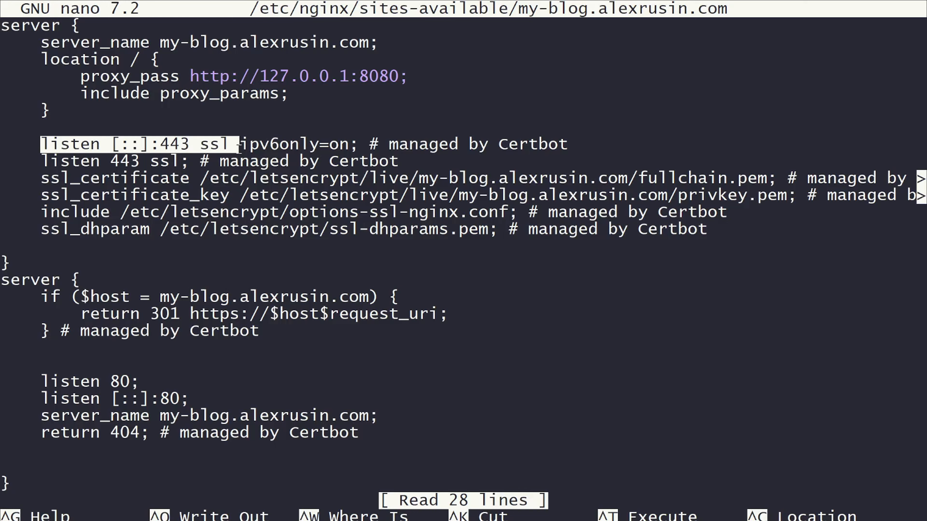
{"action": "left_click_drag", "start_coordinate": [41, 161], "coordinate": [194, 161]}
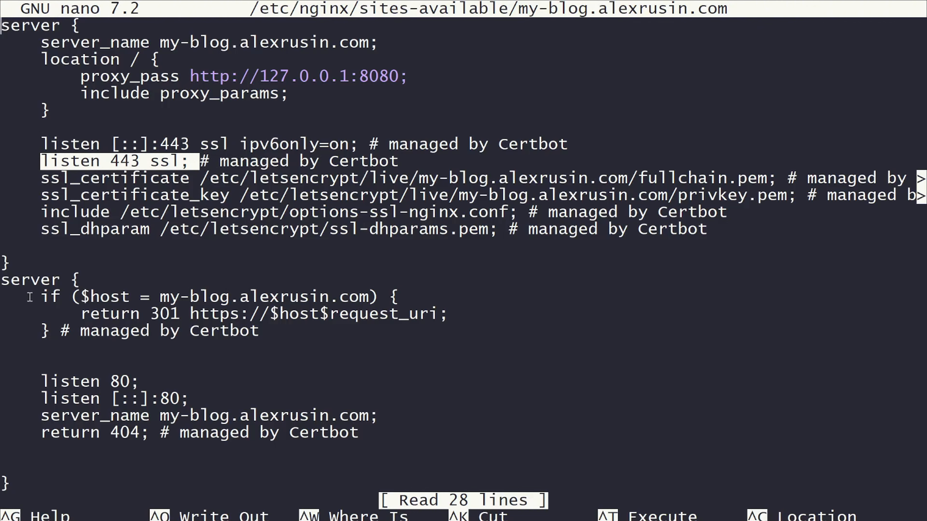
{"action": "left_click_drag", "start_coordinate": [71, 314], "coordinate": [419, 314]}
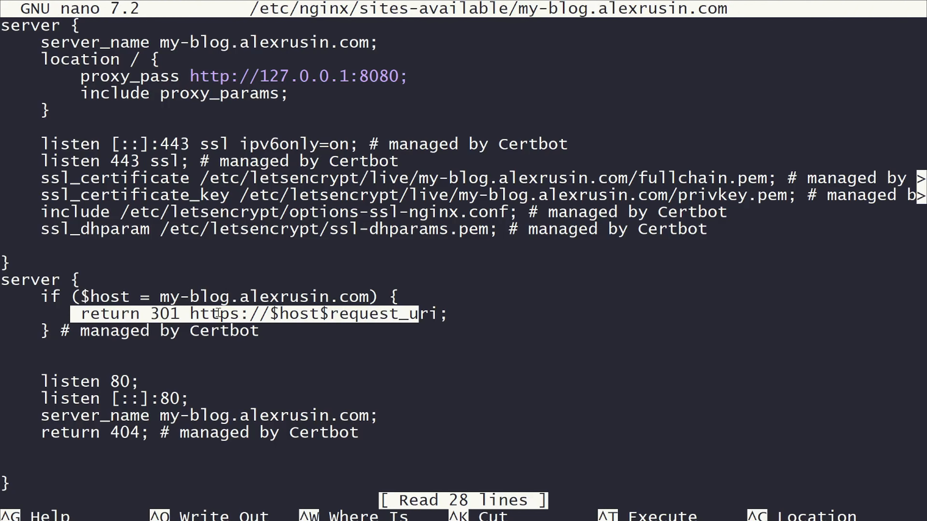
{"action": "left_click", "coordinate": [242, 259]}
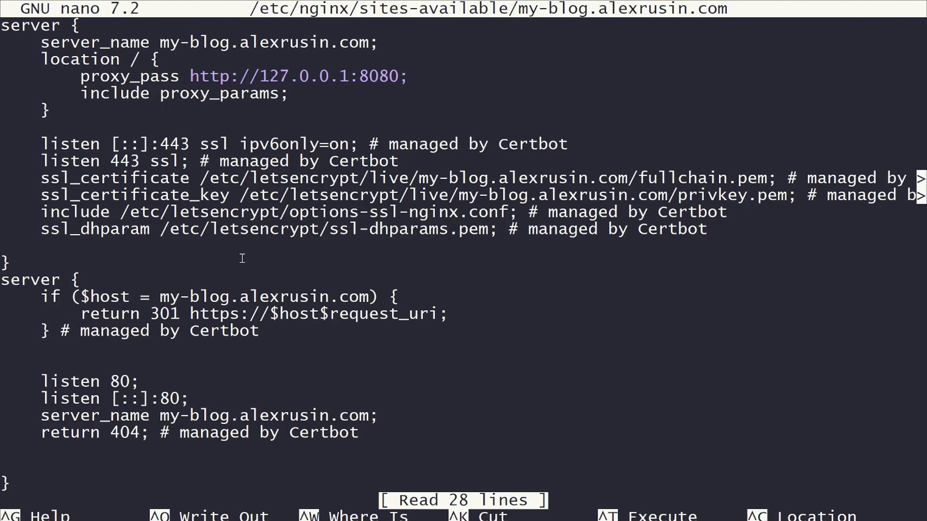
{"action": "key", "text": "ctrl+x"}
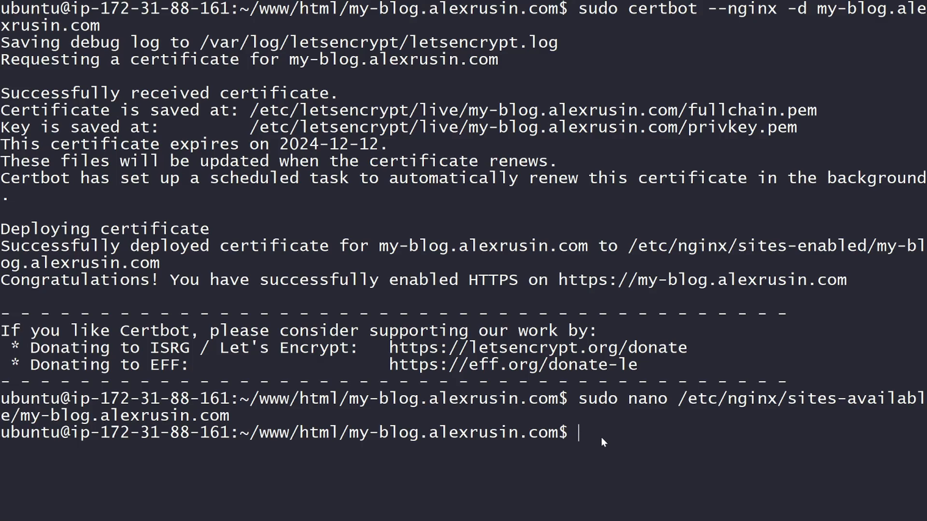
- Check the status of snap.certbot.renew.service with systemctl, and run a certbot renewal dry run in the cleared terminal
{"action": "key", "text": "ctrl+v"}
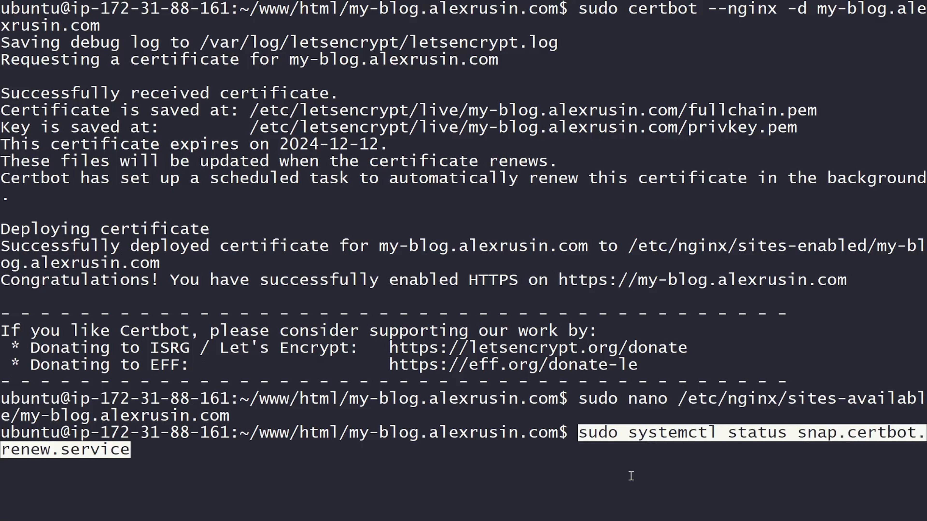
{"action": "key", "text": "Return"}
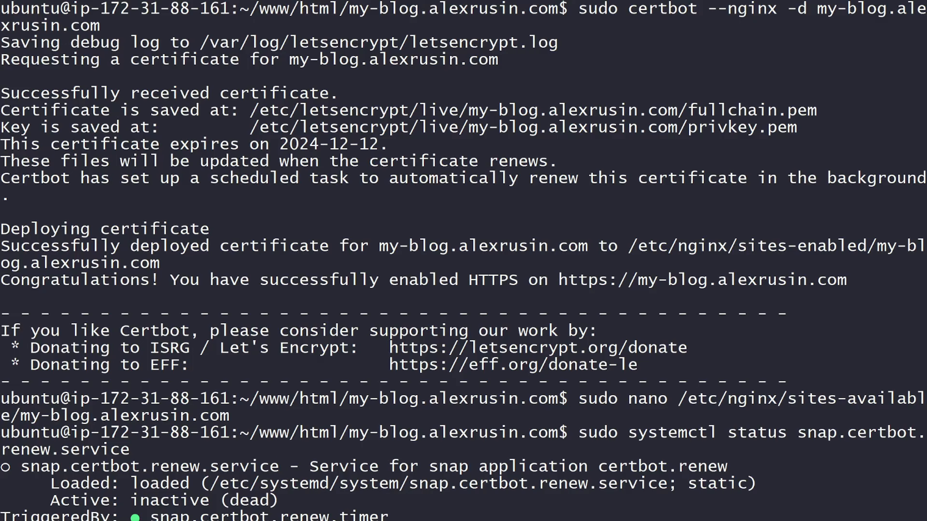
{"action": "key", "text": "ctrl+l"}
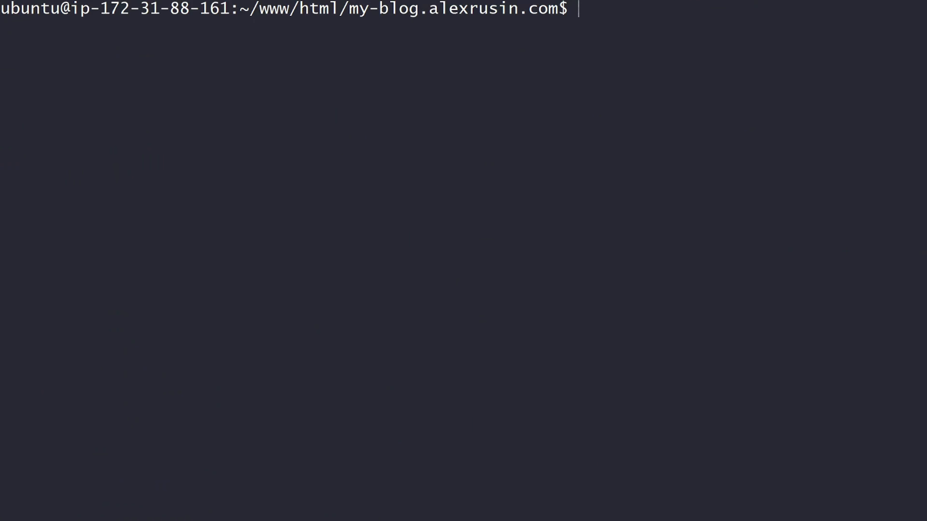
{"action": "key", "text": "super+v"}
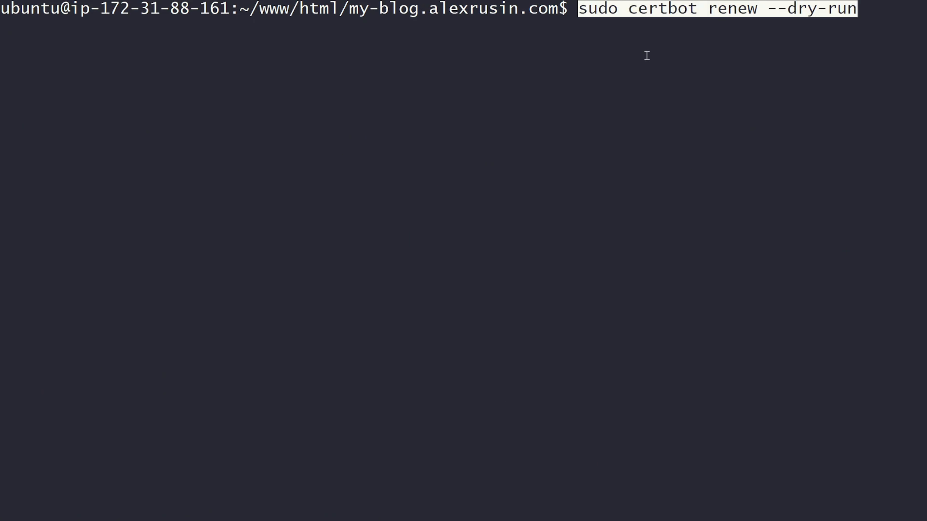
{"action": "key", "text": "Return"}
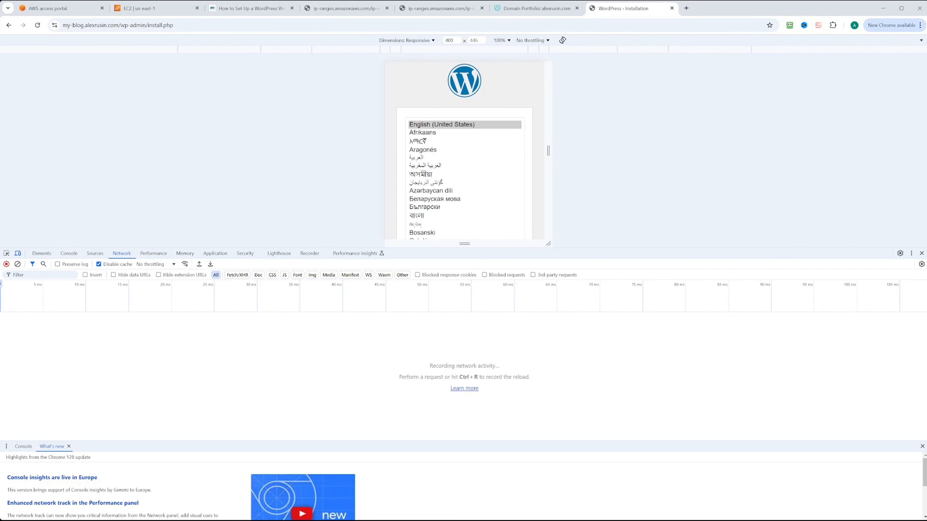
- In the browser, load my-blog.alexrusin.com/wp-admin/install.php over http, examine the headers of both install.php requests, and close the developer tools
{"action": "left_click", "coordinate": [96, 30]}
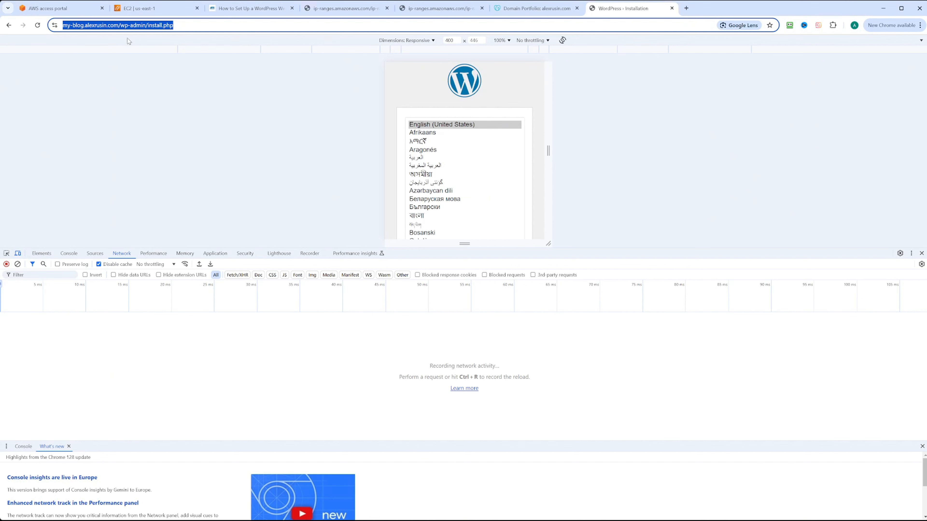
{"action": "left_click", "coordinate": [67, 27]}
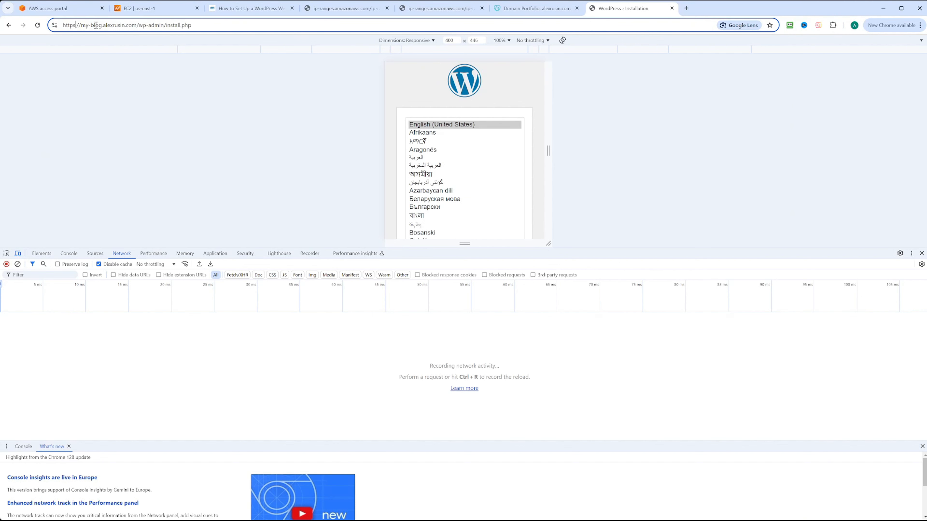
{"action": "key", "text": "BackSpace"}
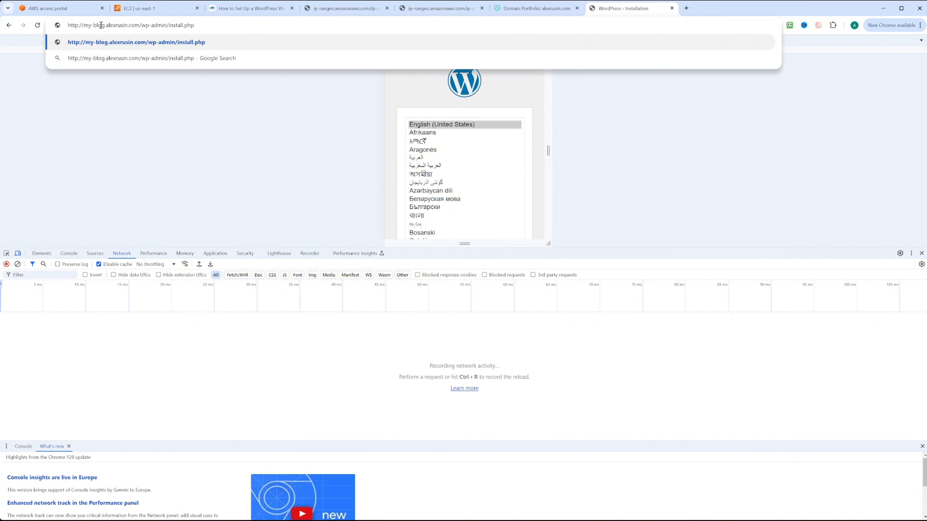
{"action": "key", "text": "Return"}
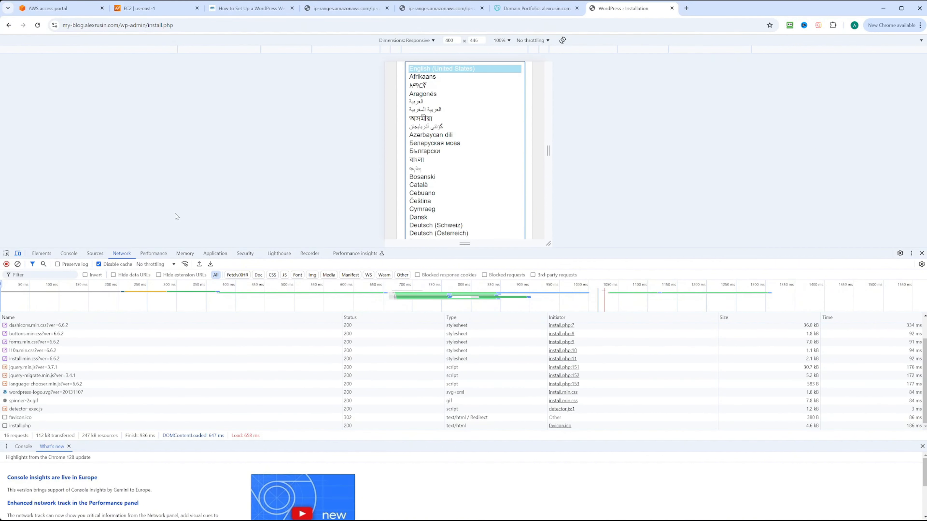
{"action": "scroll", "coordinate": [76, 388], "scroll_direction": "up", "scroll_amount": 2}
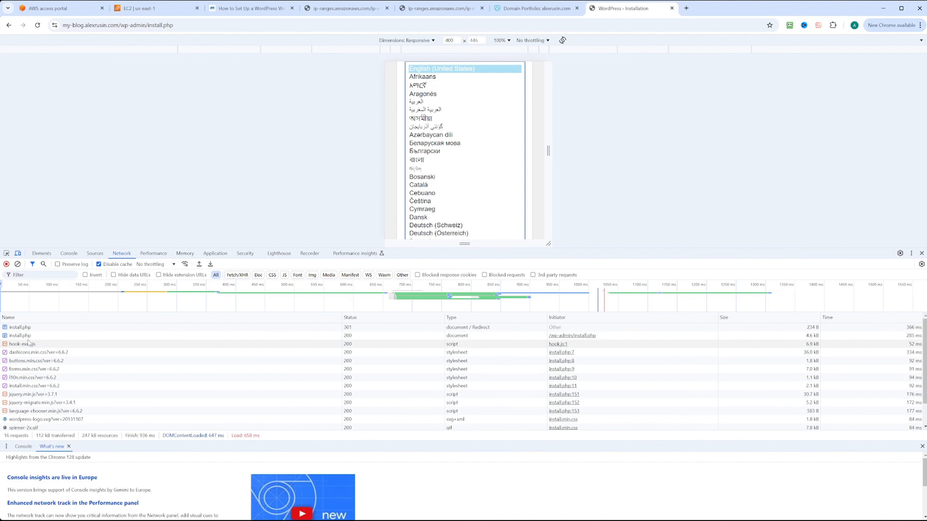
{"action": "left_click", "coordinate": [25, 328]}
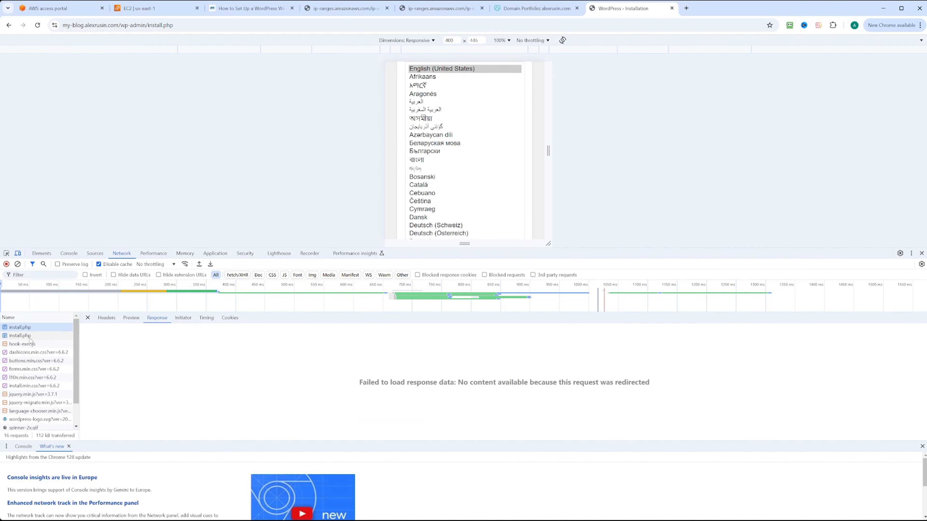
{"action": "left_click", "coordinate": [106, 317]}
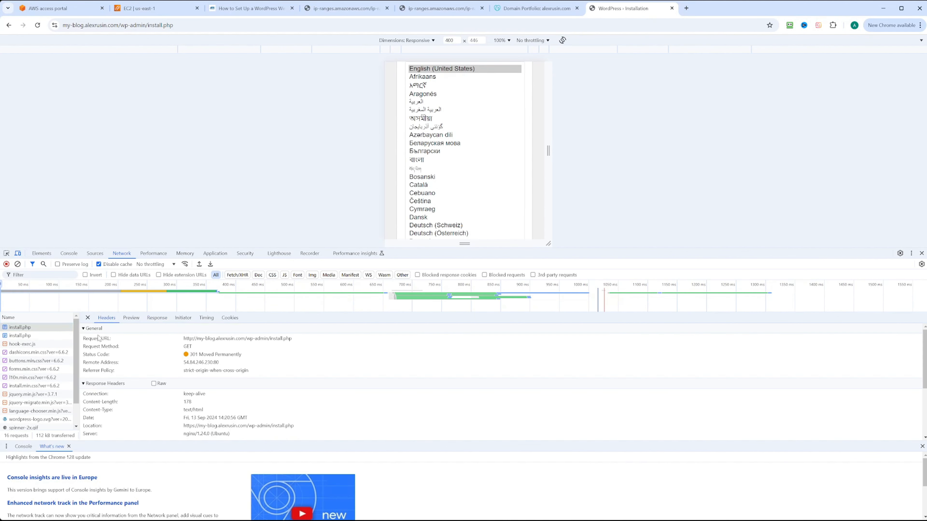
{"action": "left_click", "coordinate": [23, 335]}
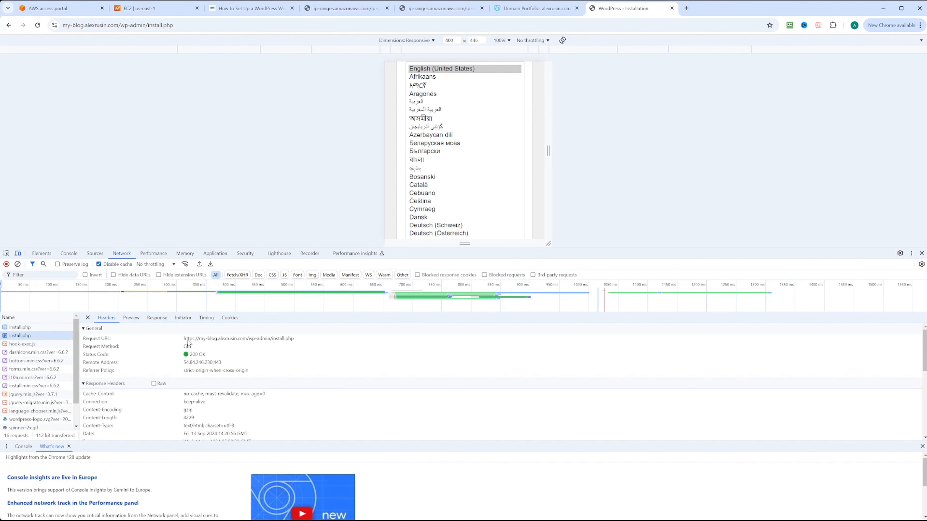
{"action": "left_click", "coordinate": [921, 254]}
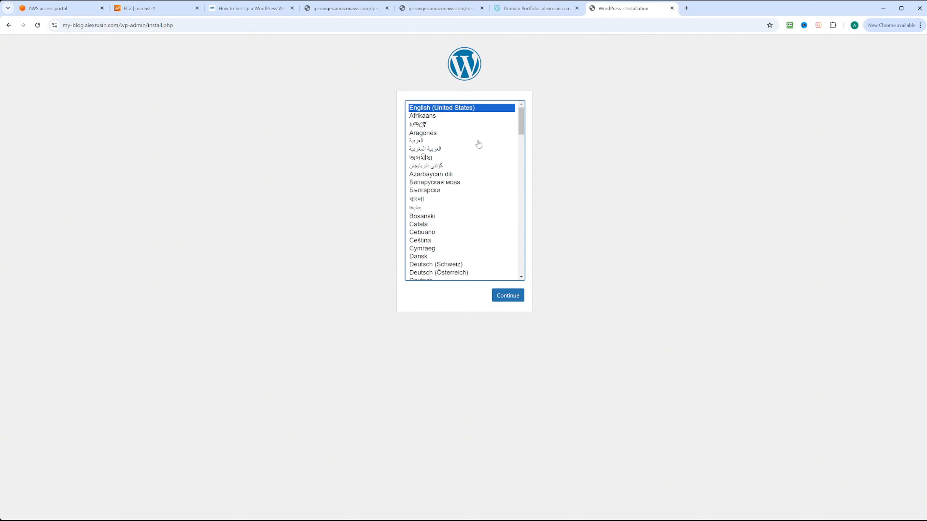
- Install WordPress in English (United States) with the site title My Test Blog and the admin account details, and open the login page
{"action": "left_click", "coordinate": [506, 297]}
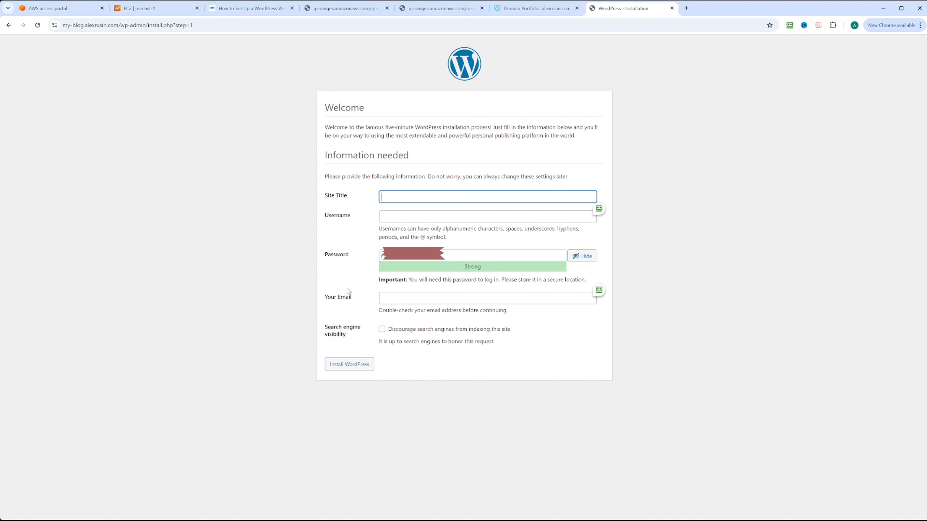
{"action": "left_click", "coordinate": [360, 365]}
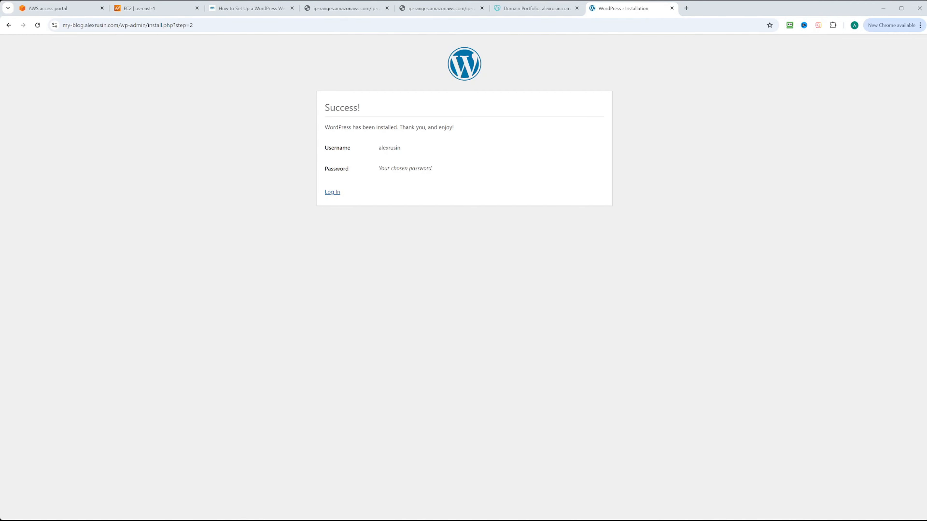
{"action": "left_click", "coordinate": [332, 192]}
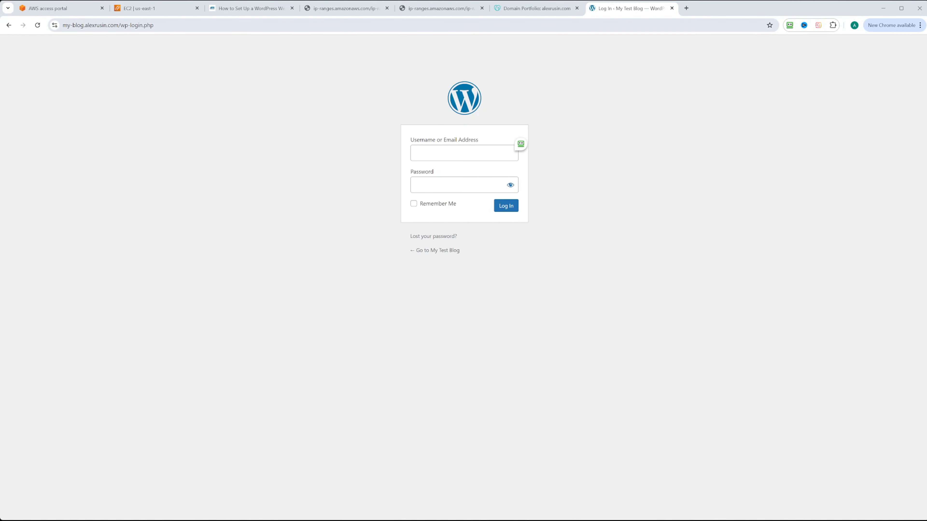
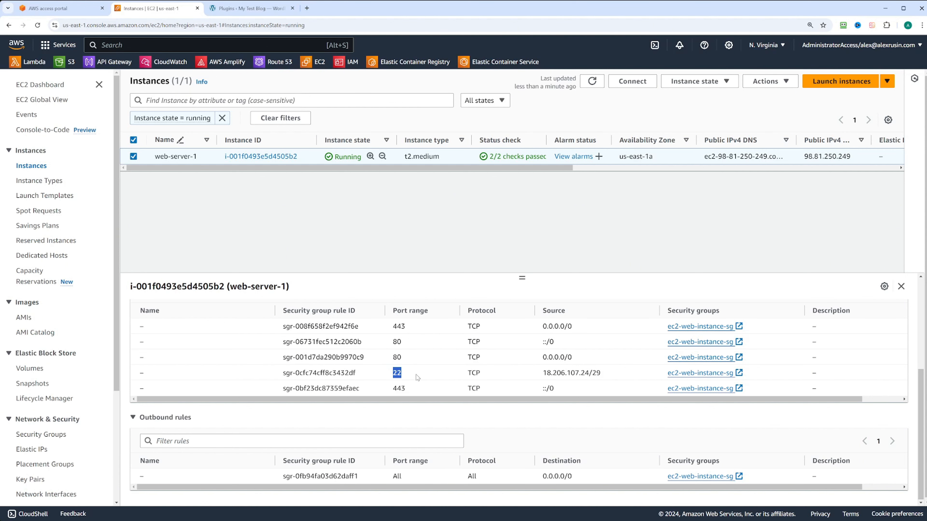
- In the EC2 console, highlight the source of web-server-1's port 22 rule and connect to the instance as ubuntu using EC2 Instance Connect
{"action": "left_click_drag", "start_coordinate": [541, 376], "coordinate": [620, 377]}
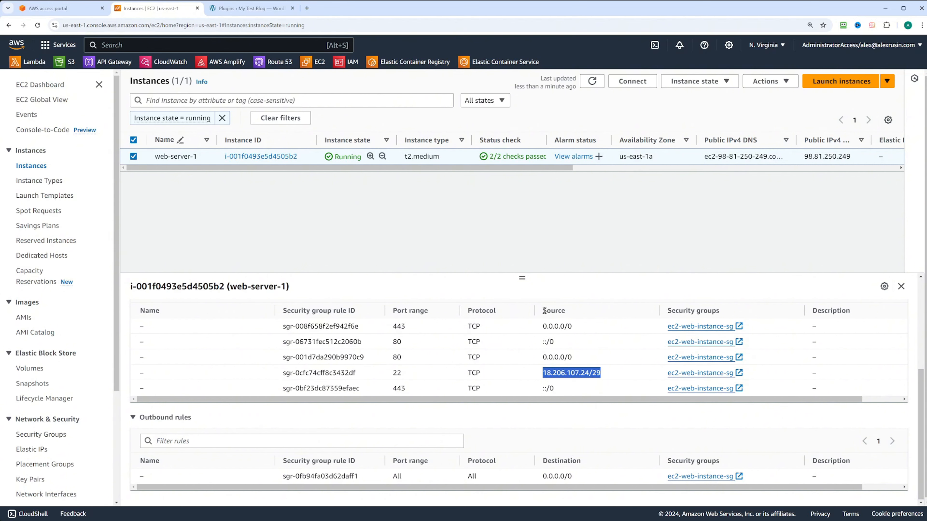
{"action": "left_click", "coordinate": [629, 84]}
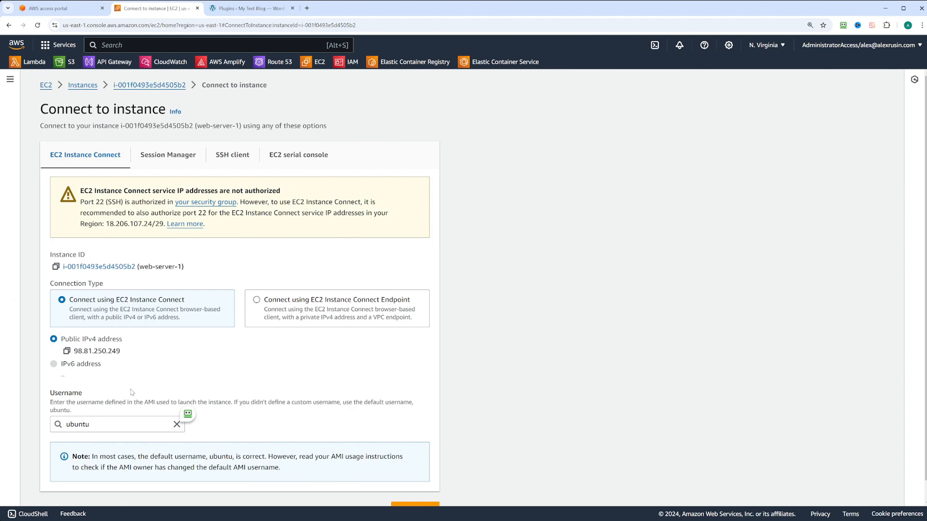
{"action": "scroll", "coordinate": [120, 321], "scroll_direction": "down", "scroll_amount": 1}
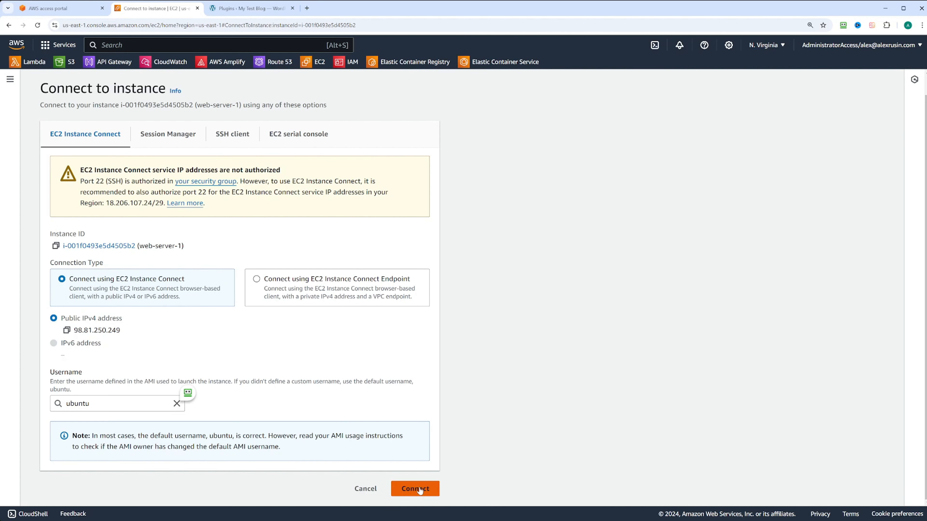
{"action": "left_click", "coordinate": [415, 490]}
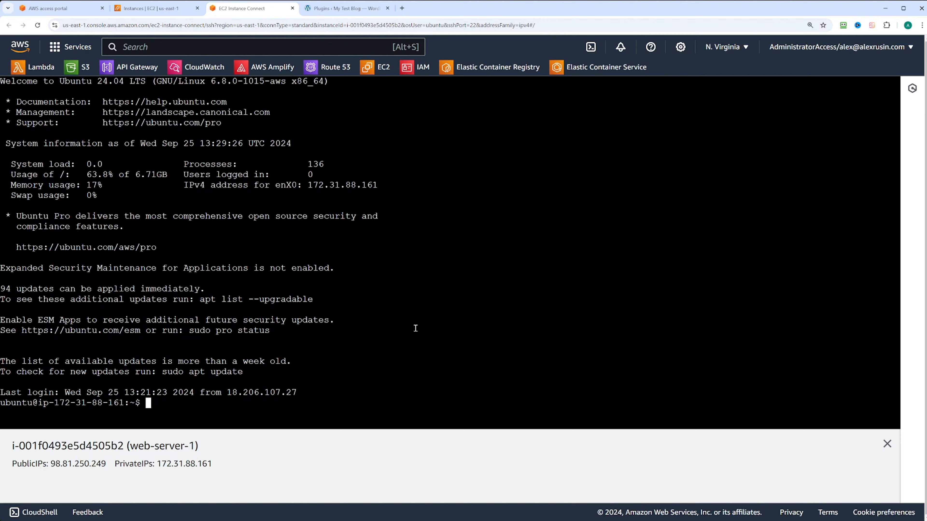
- List the running Docker containers in a cleared terminal and highlight the WordPress and database container names
{"action": "key", "text": "ctrl+l"}
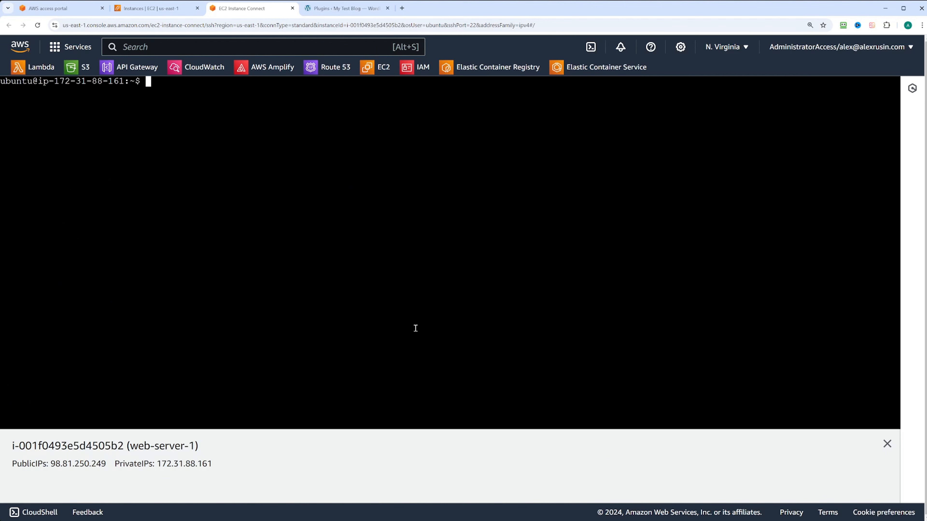
{"action": "type", "text": "docker ps"}
{"action": "key", "text": "Return"}
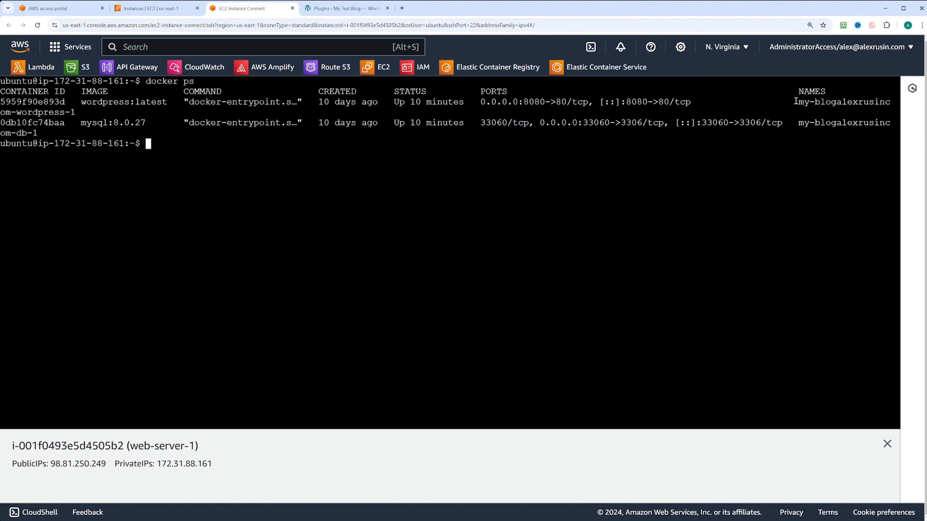
{"action": "left_click_drag", "start_coordinate": [794, 103], "coordinate": [900, 105]}
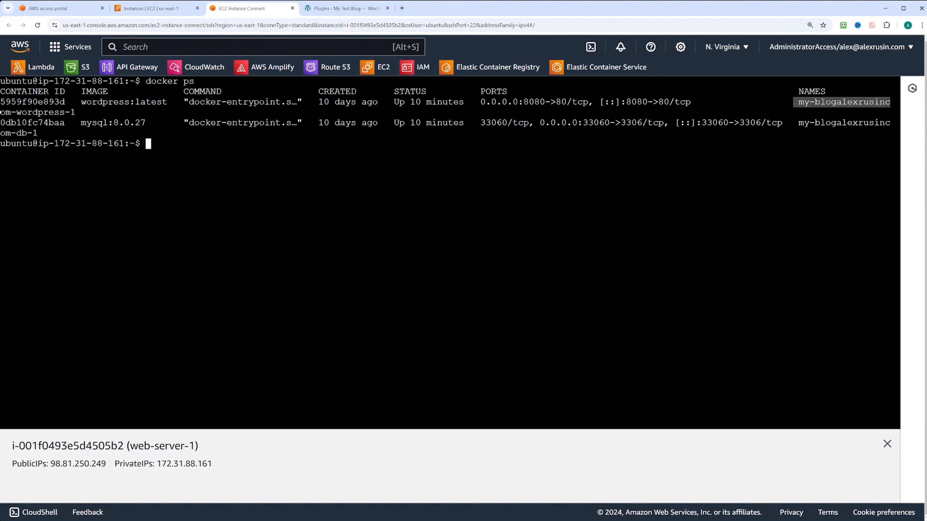
{"action": "left_click_drag", "start_coordinate": [75, 113], "coordinate": [20, 112]}
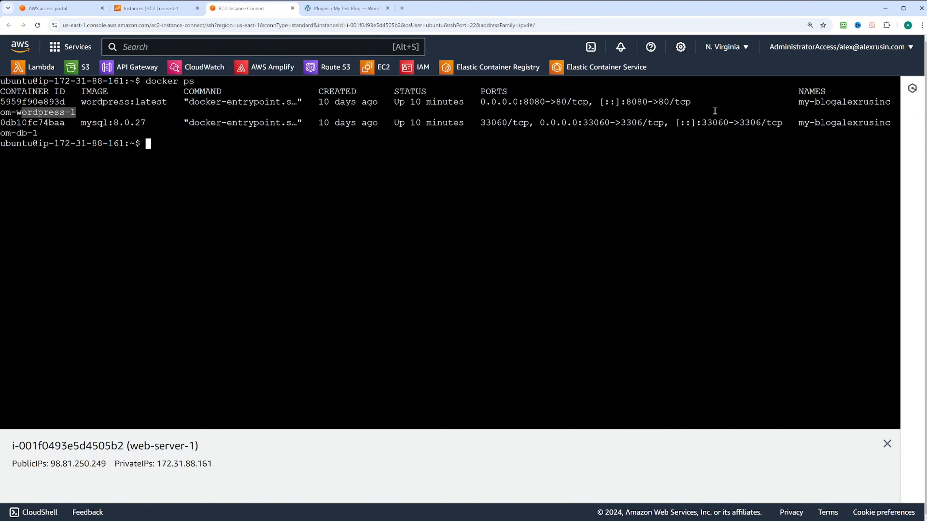
{"action": "left_click_drag", "start_coordinate": [799, 123], "coordinate": [893, 126]}
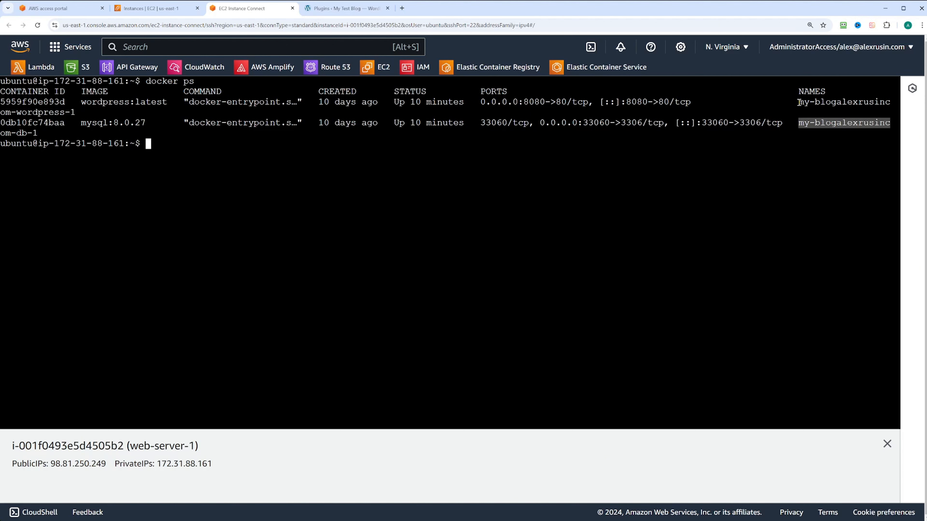
{"action": "left_click_drag", "start_coordinate": [799, 102], "coordinate": [890, 103]}
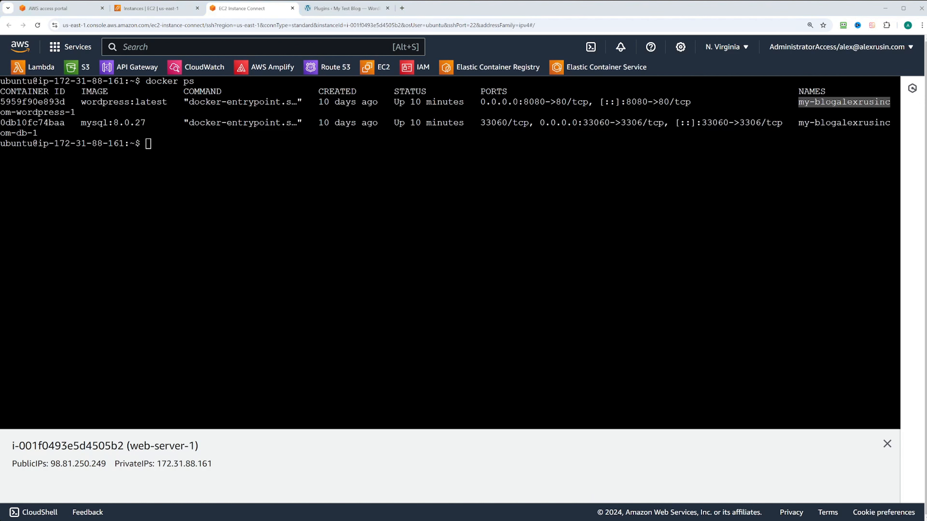
- Open an interactive bash shell inside the my-blogalexrusincom-wordpress-1 container
{"action": "left_click", "coordinate": [230, 146]}
{"action": "type", "text": "docker exec -it my-blogalexrusincom-wordpress-1 bash"}
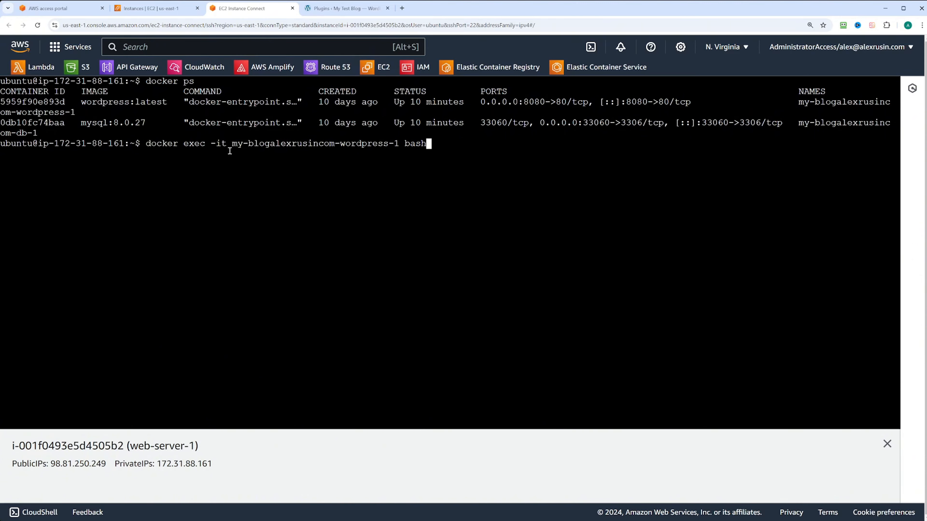
{"action": "left_click_drag", "start_coordinate": [233, 145], "coordinate": [398, 145]}
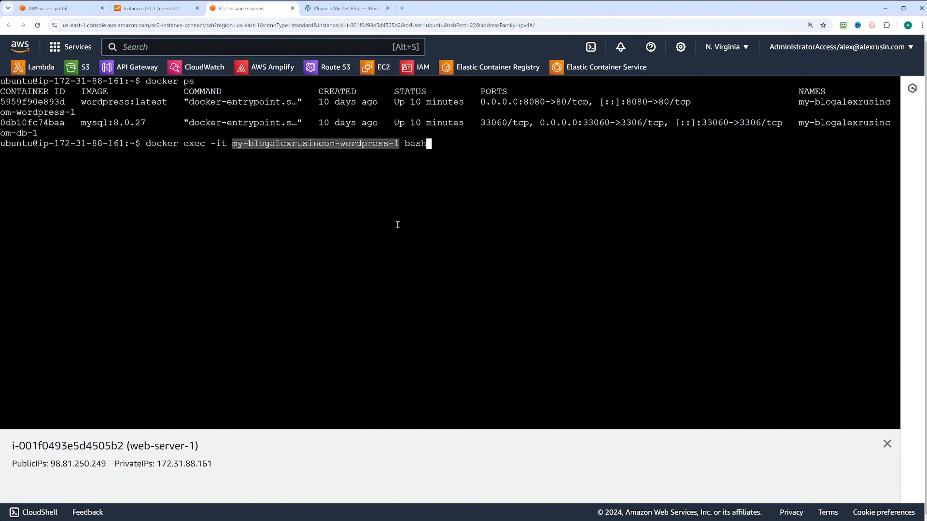
{"action": "key", "text": "Return"}
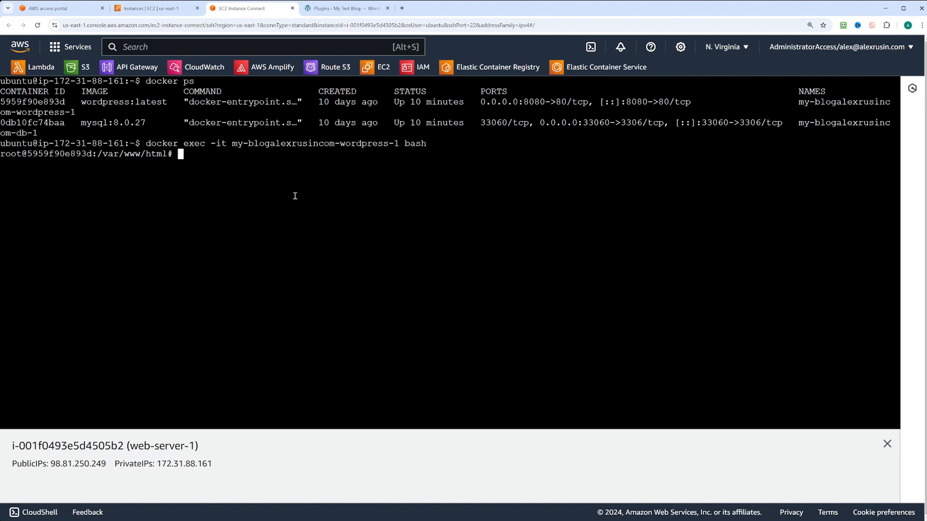
- List all files in the container's /var/www/html directory with details, highlight wp-config.php, and clear the terminal
{"action": "left_click", "coordinate": [770, 520]}
{"action": "left_click", "coordinate": [186, 154]}
{"action": "type", "text": "ls -la"}
{"action": "key", "text": "Return"}
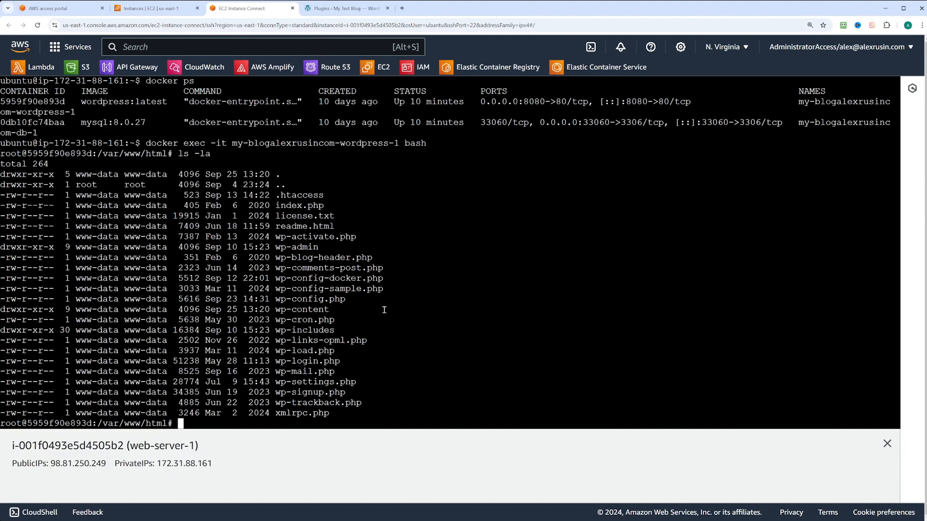
{"action": "left_click_drag", "start_coordinate": [276, 299], "coordinate": [351, 299]}
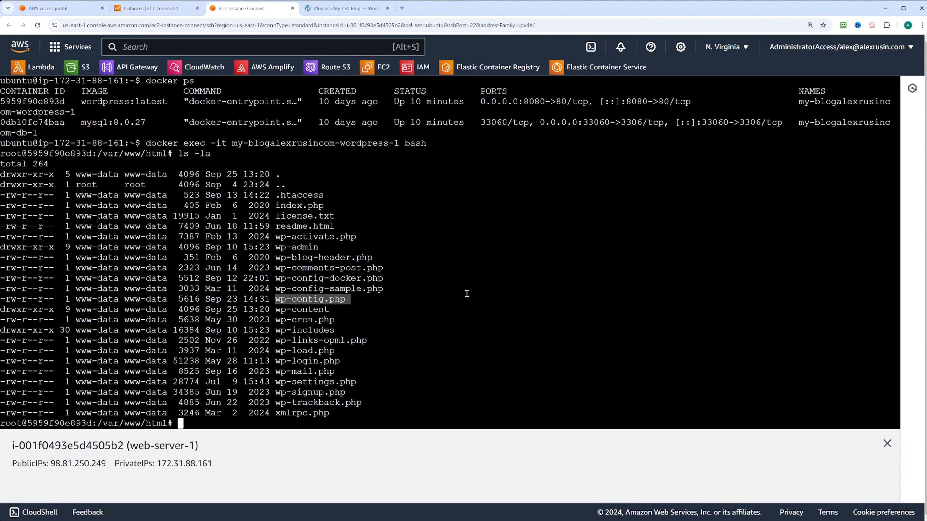
{"action": "type", "text": "clear"}
{"action": "key", "text": "Return"}
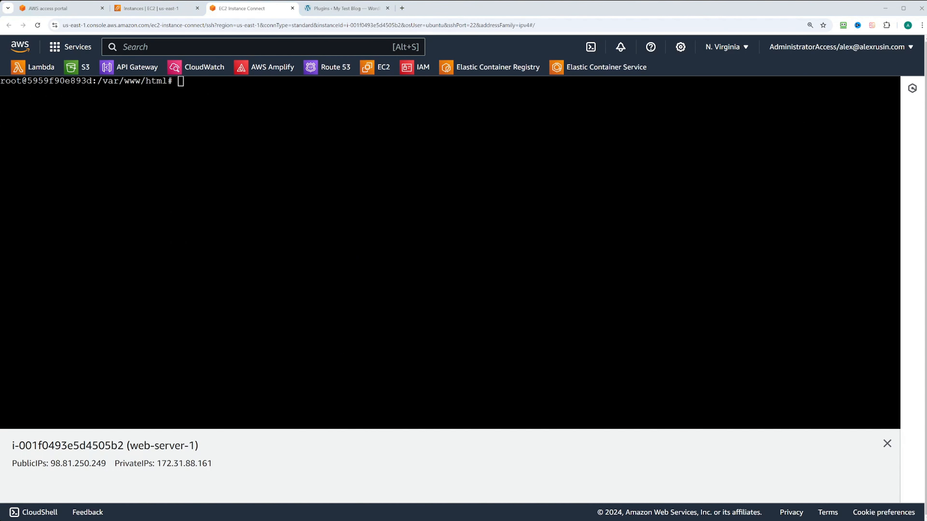
- Update the container's apt package lists and install nano
{"action": "type", "text": "apt update"}
{"action": "key", "text": "Return"}
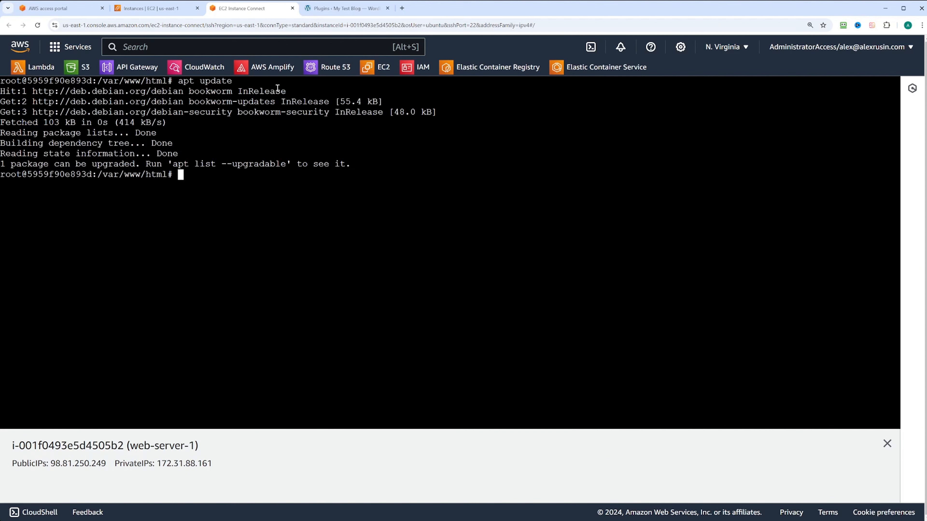
{"action": "type", "text": "apt install nano"}
{"action": "key", "text": "Return"}
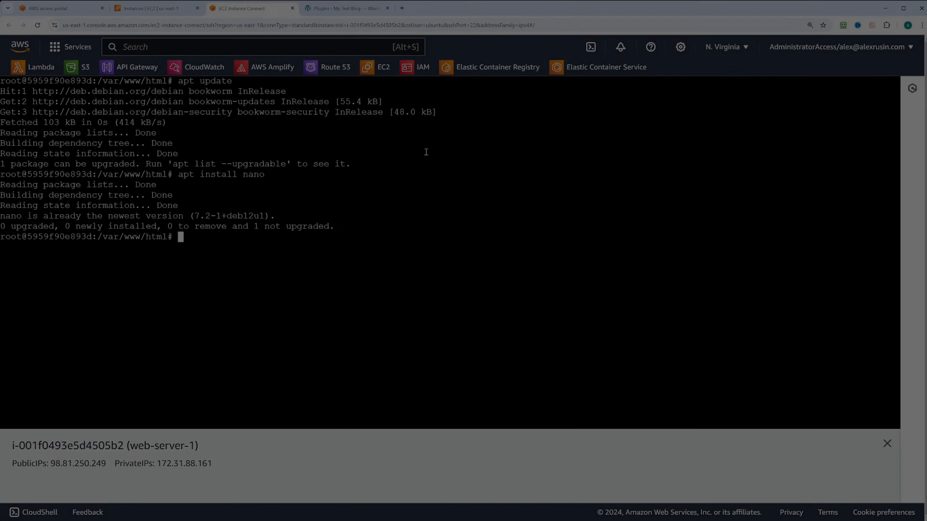
- Append define('DISALLOW_FILE_MODS', true); as the last line of wp-config.php with nano, save it, and reload the WordPress Plugins page
{"action": "type", "text": "nano wp-config.php"}
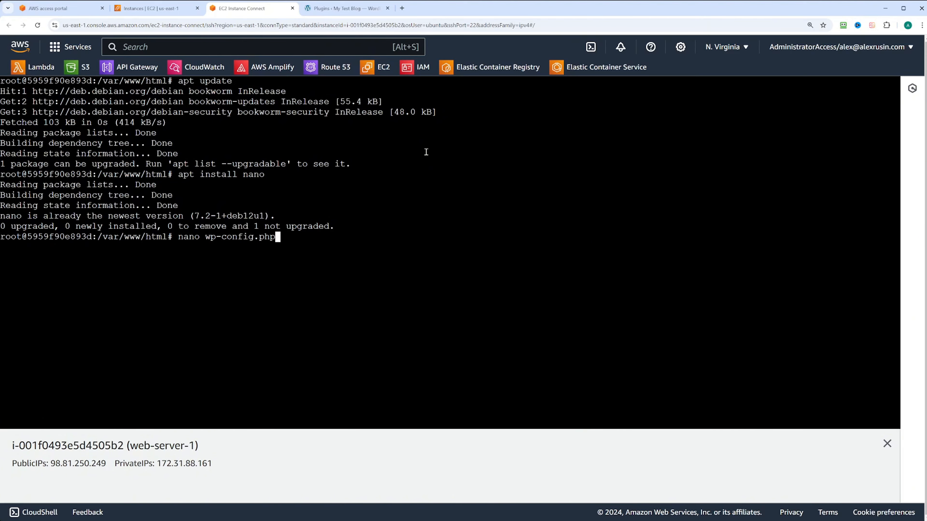
{"action": "key", "text": "Return"}
{"action": "key", "text": "Down"}
{"action": "key", "text": "Down"}
{"action": "key", "text": "Down"}
{"action": "key", "text": "Down"}
{"action": "key", "text": "Down"}
{"action": "key", "text": "Down"}
{"action": "key", "text": "Down"}
{"action": "key", "text": "Down"}
{"action": "key", "text": "Down"}
{"action": "key", "text": "Down"}
{"action": "key", "text": "Down"}
{"action": "key", "text": "Down"}
{"action": "key", "text": "Down"}
{"action": "key", "text": "Down"}
{"action": "key", "text": "Down"}
{"action": "key", "text": "Down"}
{"action": "key", "text": "Down"}
{"action": "key", "text": "Down"}
{"action": "key", "text": "Down"}
{"action": "key", "text": "Down"}
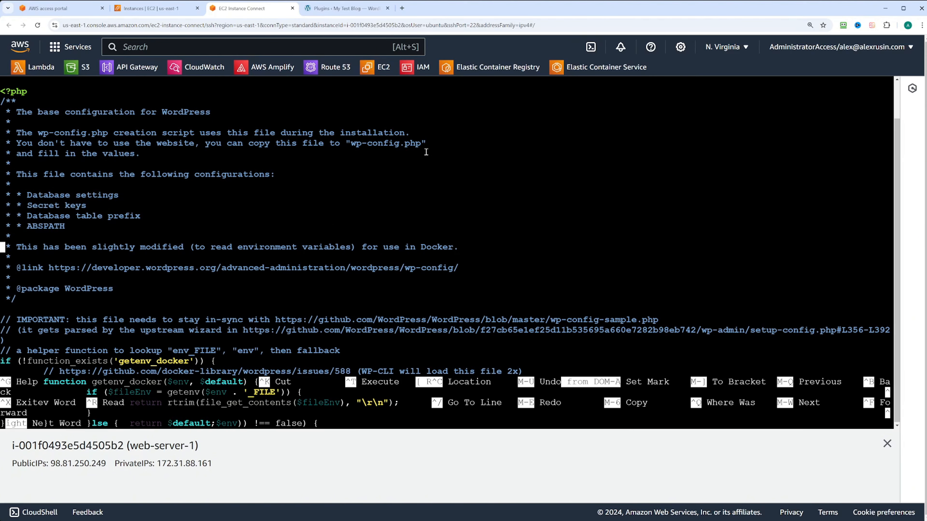
{"action": "key", "text": "alt+/"}
{"action": "type", "text": "define('DISALLOW_FILE_MODS', true);"}
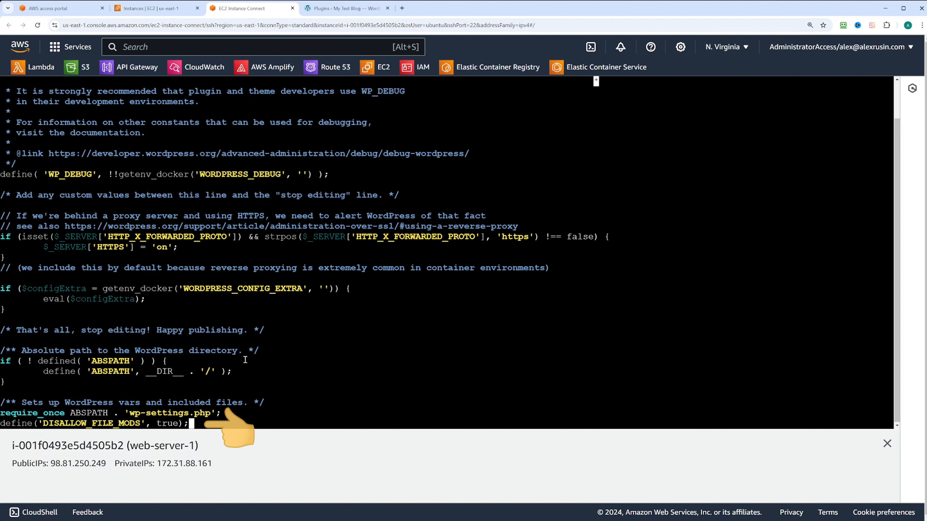
{"action": "key", "text": "ctrl+x"}
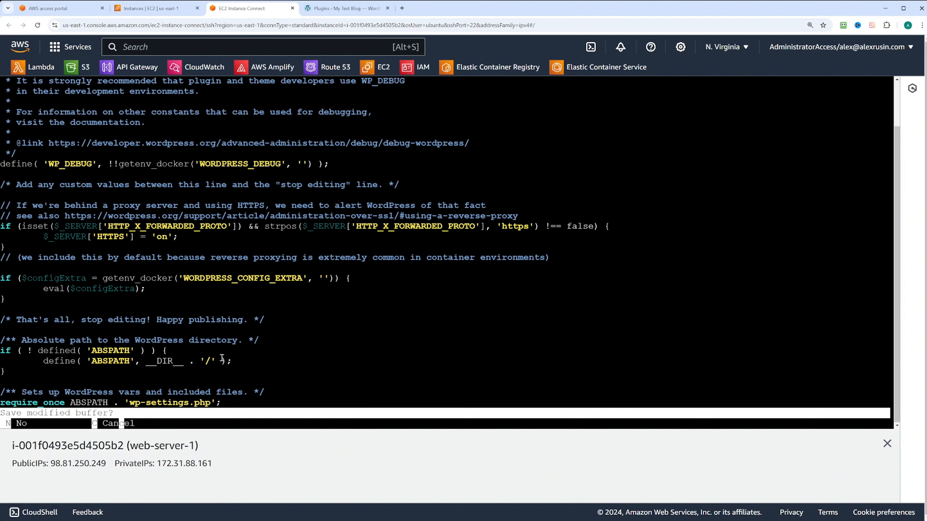
{"action": "key", "text": "y"}
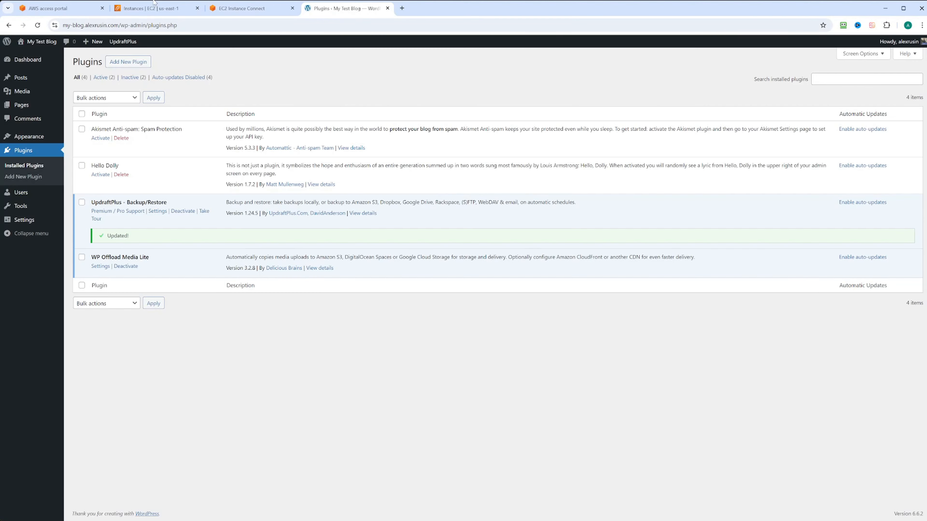
{"action": "left_click", "coordinate": [37, 26]}
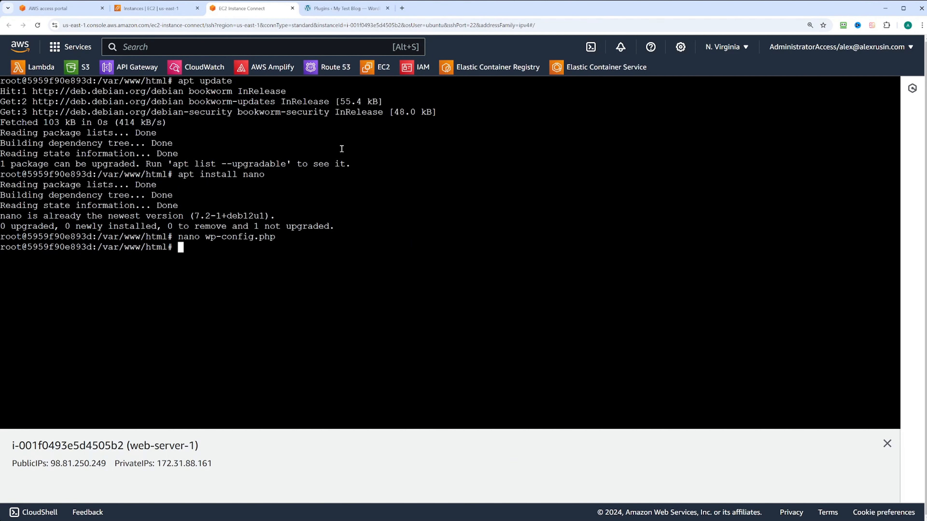
- Exit the container shell, list the running Docker containers again, and highlight the MySQL image name
{"action": "type", "text": "exit"}
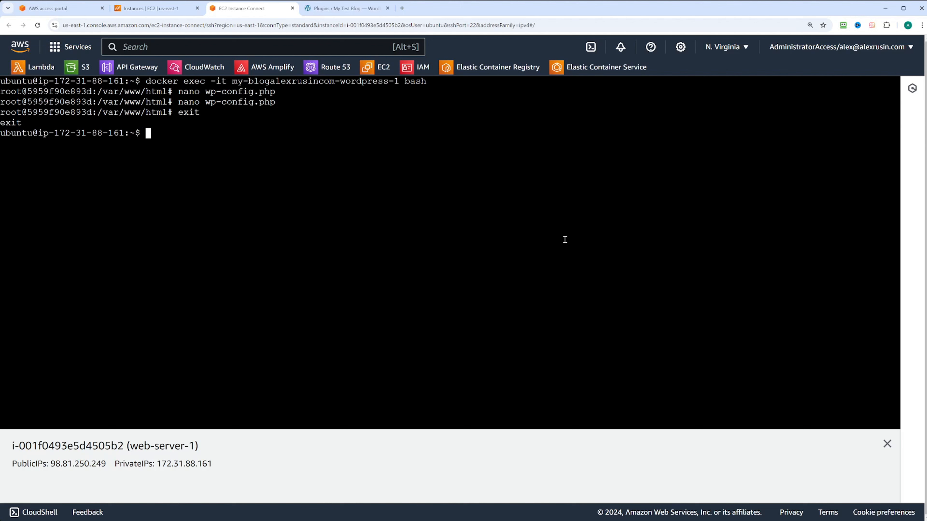
{"action": "type", "text": "docker ps"}
{"action": "key", "text": "Return"}
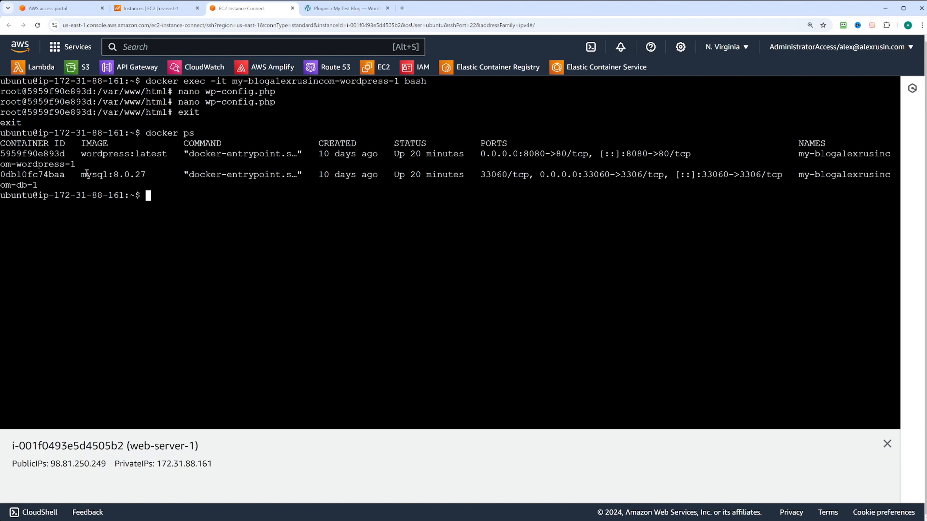
{"action": "left_click_drag", "start_coordinate": [86, 175], "coordinate": [146, 174]}
{"action": "left_click", "coordinate": [287, 234]}
- Change the working directory to www/html/my-blog.alexrusin.com on the server
{"action": "left_click", "coordinate": [770, 520]}
{"action": "left_click", "coordinate": [152, 192]}
{"action": "key", "text": "ctrl+v"}
{"action": "key", "text": "Return"}
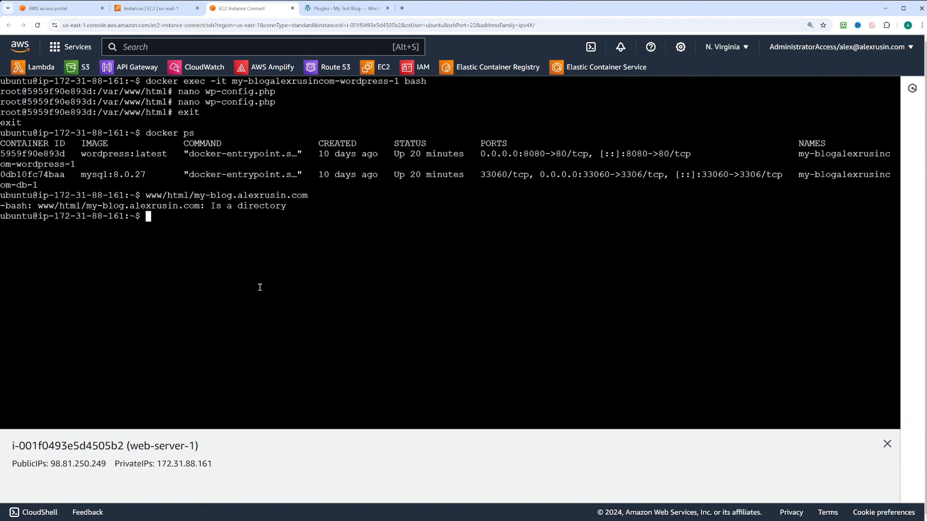
{"action": "key", "text": "Up"}
{"action": "key", "text": "Left"}
{"action": "key", "text": "Left"}
{"action": "key", "text": "Left"}
{"action": "key", "text": "Left"}
{"action": "key", "text": "Left"}
{"action": "key", "text": "Left"}
{"action": "key", "text": "Left"}
{"action": "key", "text": "Left"}
{"action": "key", "text": "Left"}
{"action": "key", "text": "Left"}
{"action": "key", "text": "Left"}
{"action": "key", "text": "Left"}
{"action": "key", "text": "Left"}
{"action": "key", "text": "Left"}
{"action": "key", "text": "Left"}
{"action": "key", "text": "Left"}
{"action": "key", "text": "Left"}
{"action": "key", "text": "Left"}
{"action": "key", "text": "Left"}
{"action": "key", "text": "Left"}
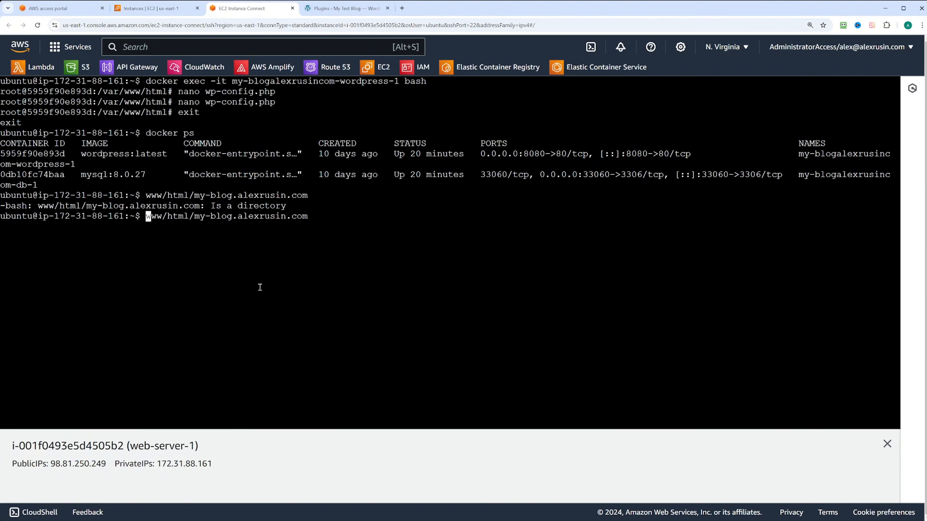
{"action": "type", "text": "cd"}
{"action": "key", "text": "Return"}
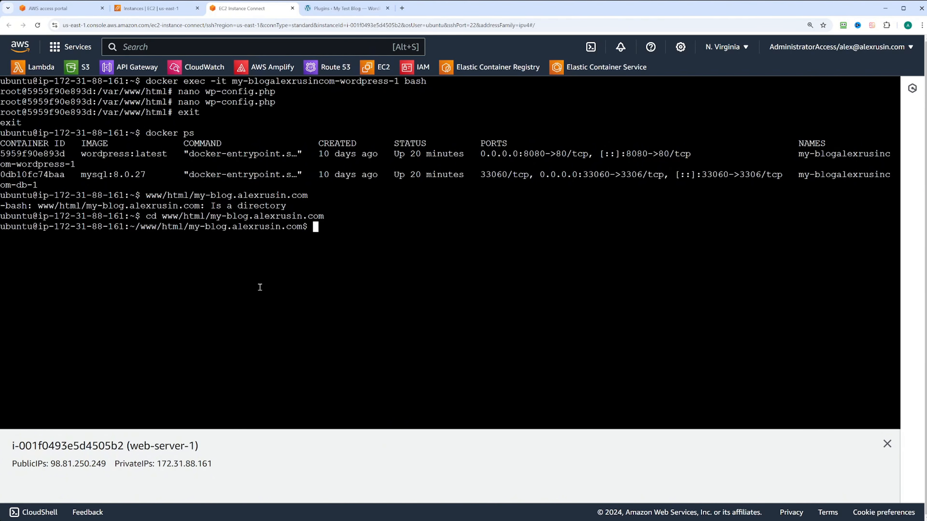
- Open docker-compose.yml in nano and examine the db service's port mapping
{"action": "type", "text": "nano docker-compose.yml"}
{"action": "key", "text": "Return"}
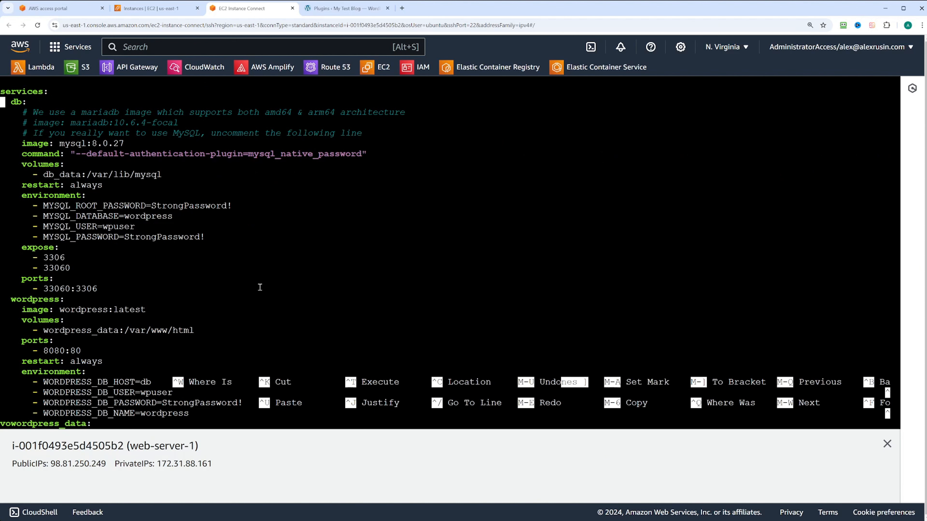
{"action": "key", "text": "Down"}
{"action": "key", "text": "Down"}
{"action": "key", "text": "Down"}
{"action": "key", "text": "Down"}
{"action": "key", "text": "Down"}
{"action": "key", "text": "Down"}
{"action": "key", "text": "Down"}
{"action": "key", "text": "Down"}
{"action": "key", "text": "Down"}
{"action": "key", "text": "Down"}
{"action": "key", "text": "Down"}
{"action": "key", "text": "Down"}
{"action": "key", "text": "Down"}
{"action": "key", "text": "Down"}
{"action": "key", "text": "Down"}
{"action": "key", "text": "Down"}
{"action": "left_click_drag", "start_coordinate": [43, 287], "coordinate": [104, 289]}
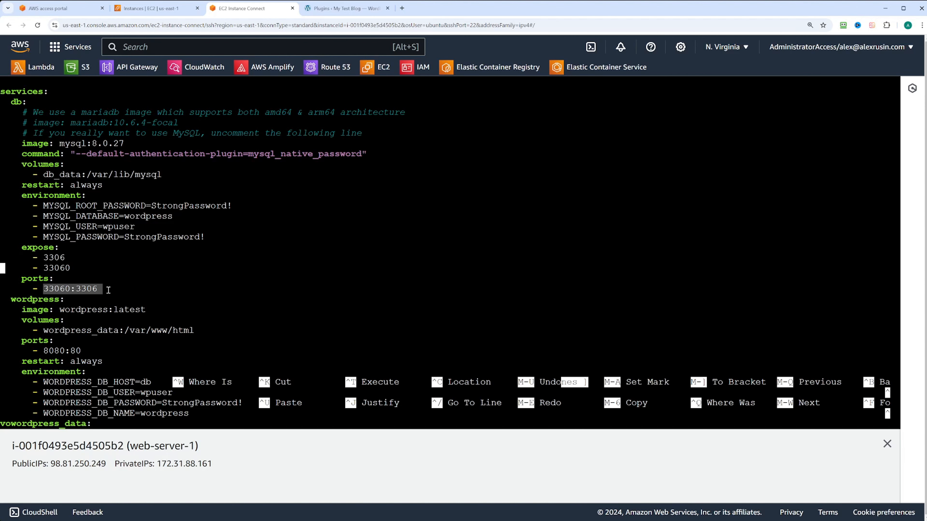
{"action": "left_click", "coordinate": [45, 290]}
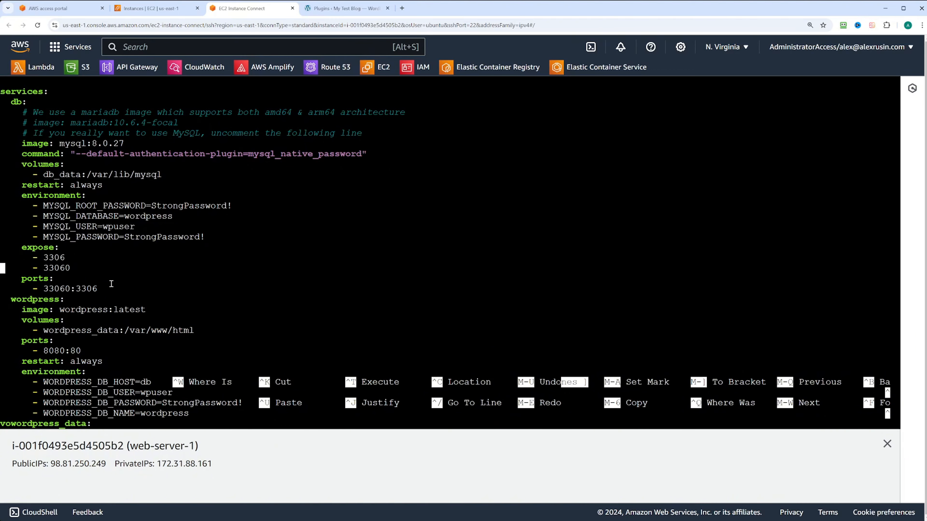
{"action": "left_click_drag", "start_coordinate": [27, 289], "coordinate": [89, 289]}
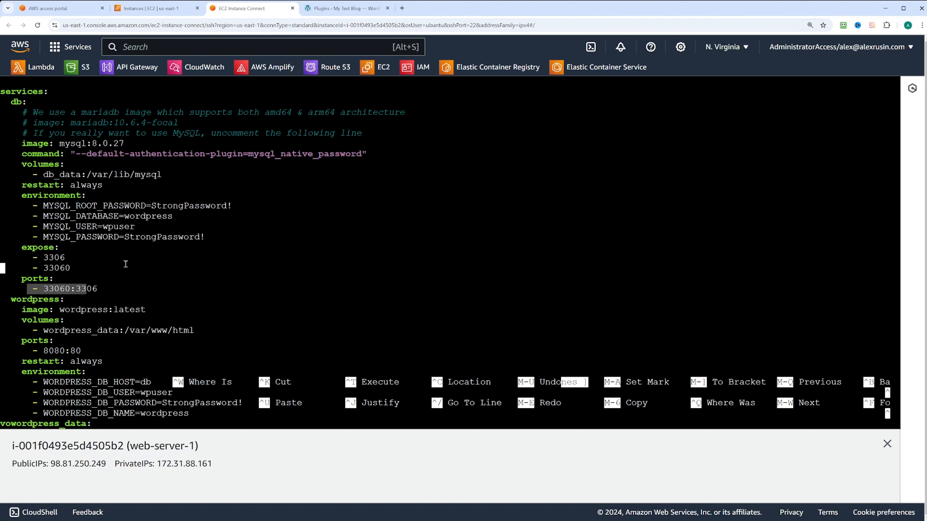
{"action": "left_click", "coordinate": [170, 245]}
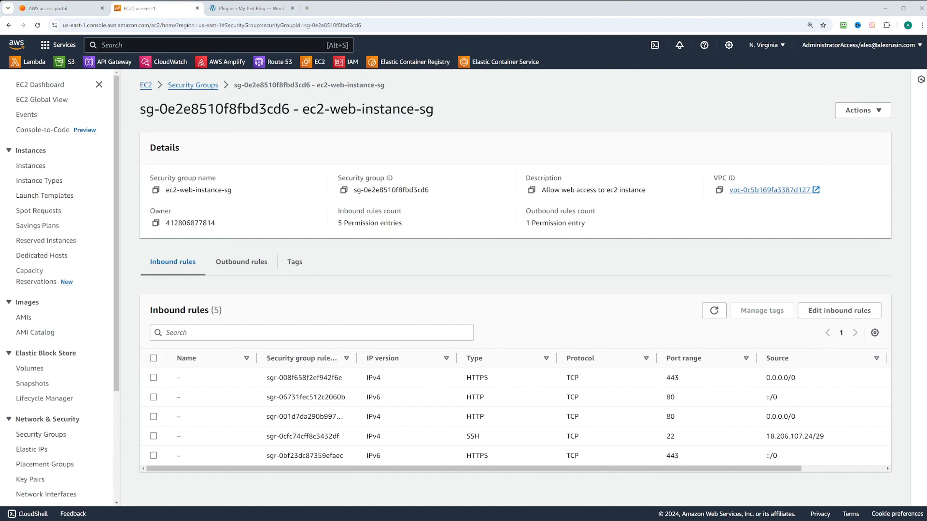
- Add a Custom TCP inbound rule for port 33060 with source My IP to the ec2-web-instance-sg security group
{"action": "left_click", "coordinate": [839, 310]}
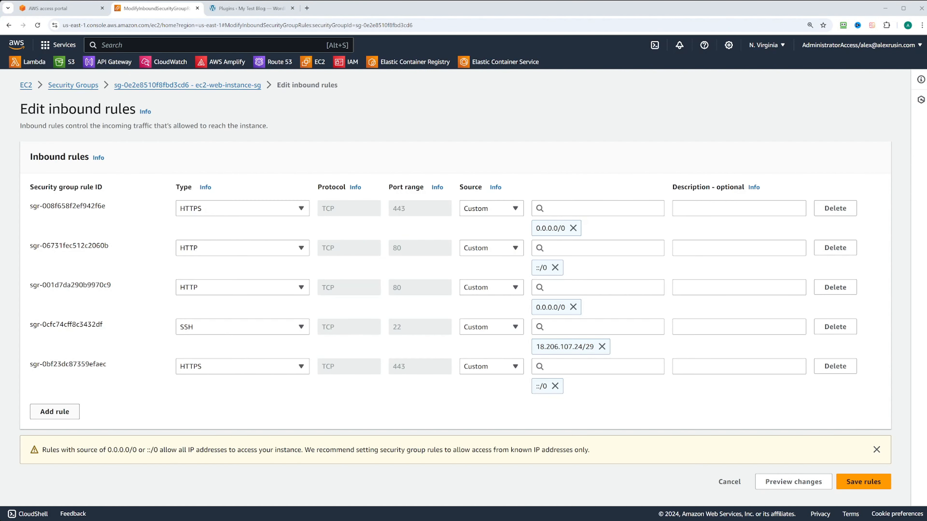
{"action": "left_click", "coordinate": [66, 415]}
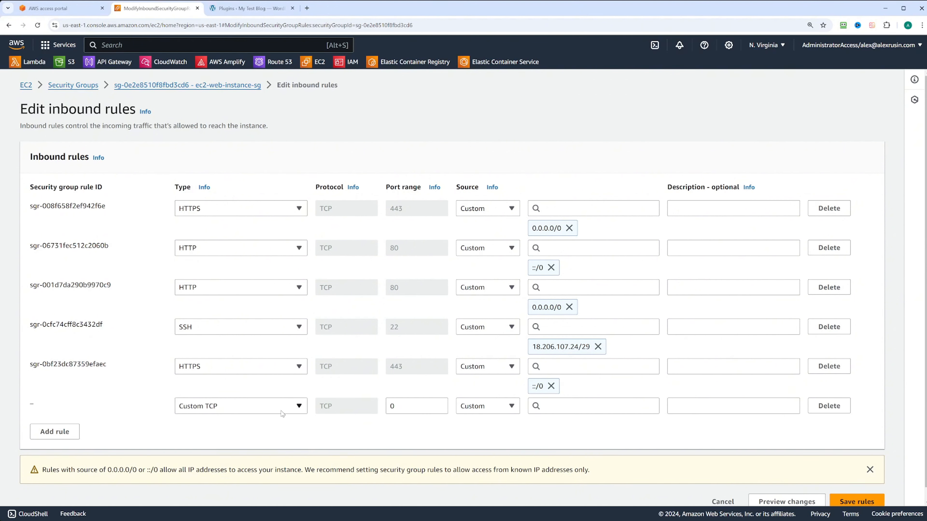
{"action": "left_click", "coordinate": [416, 406]}
{"action": "type", "text": "33060"}
{"action": "left_click", "coordinate": [483, 408]}
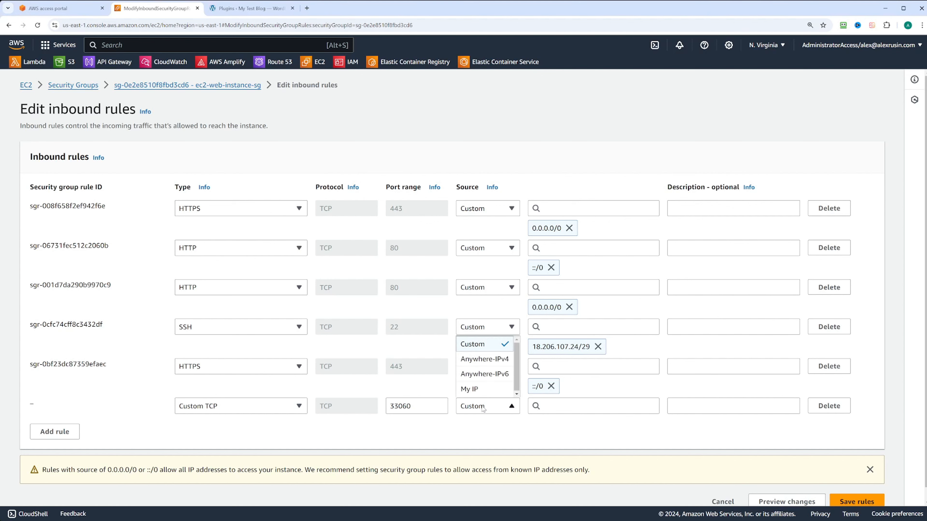
{"action": "left_click", "coordinate": [480, 390]}
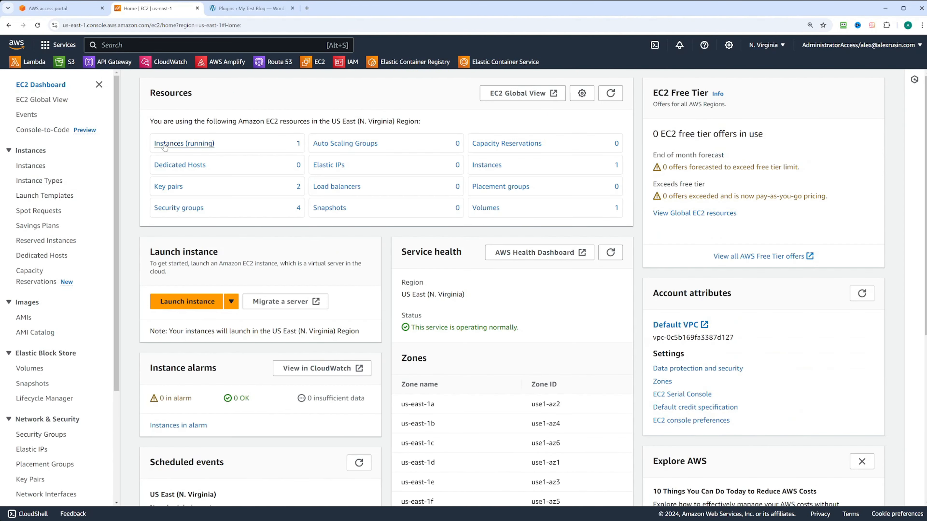
- Fill in a TablePlus MySQL connection named My Blog Connection, tagged production, with host 98.81.250.249, port 33060 and user wpuser
{"action": "left_click", "coordinate": [165, 144]}
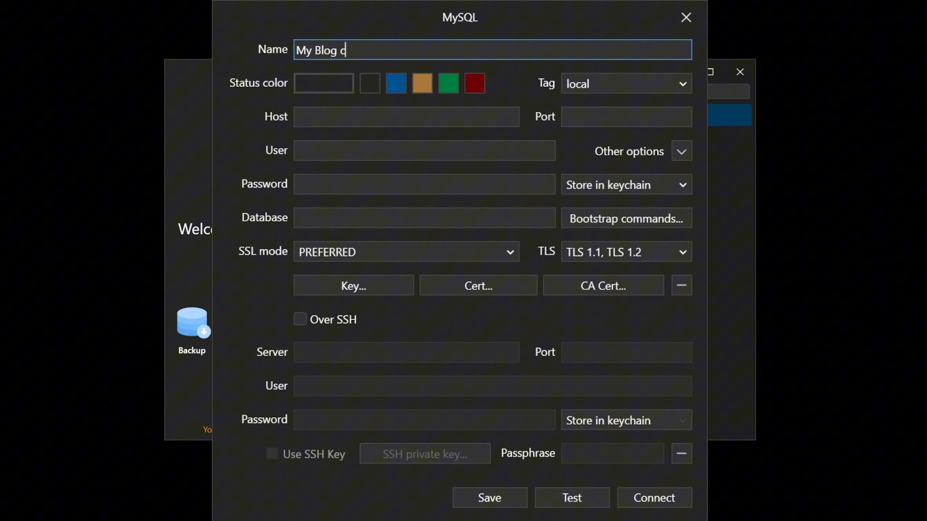
{"action": "type", "text": "onnection"}
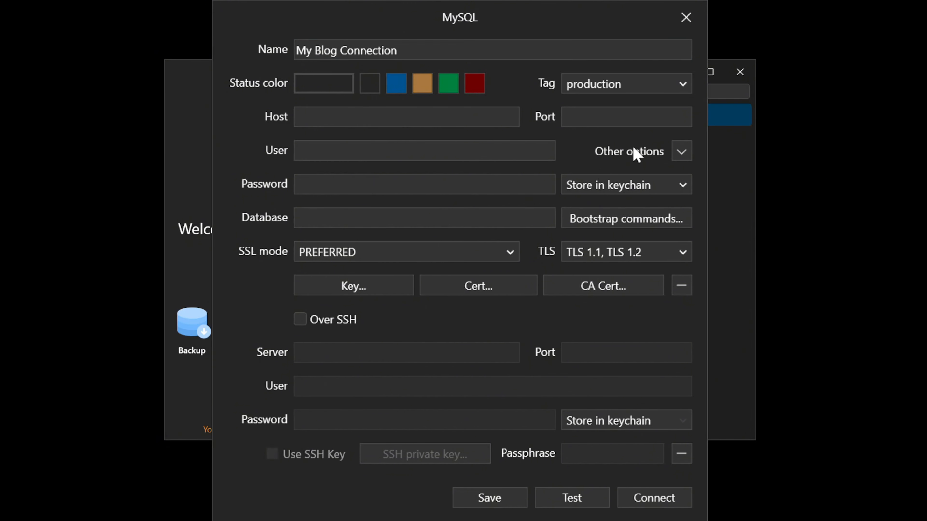
{"action": "left_click", "coordinate": [353, 116]}
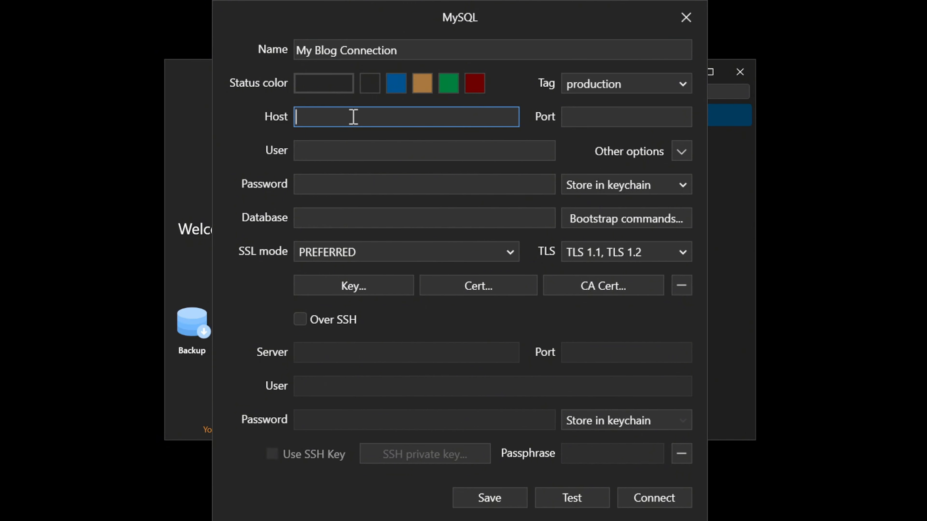
{"action": "type", "text": "98.81.250.249"}
{"action": "left_click", "coordinate": [604, 120]}
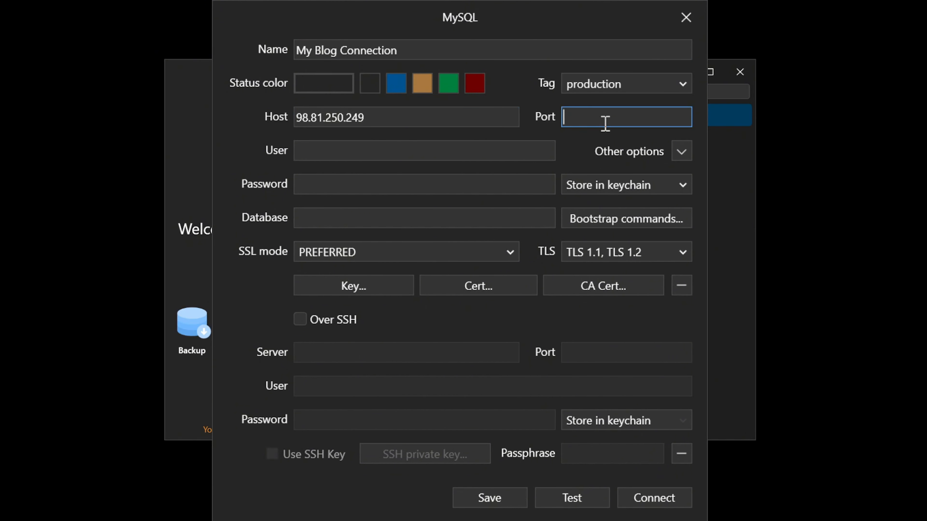
{"action": "type", "text": "33060"}
{"action": "left_click", "coordinate": [352, 151]}
{"action": "type", "text": "wpuser"}
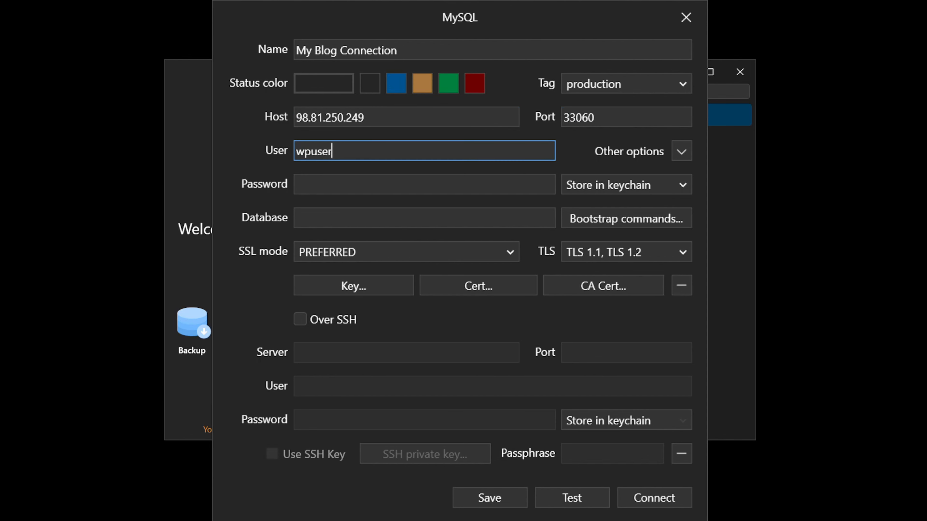
- Enter the database user's password, test the My Blog Connection settings, and connect to the MySQL server
{"action": "left_click", "coordinate": [375, 176]}
{"action": "type", "text": "•••••••••••••••"}
{"action": "key", "text": "Tab"}
{"action": "left_click", "coordinate": [568, 493]}
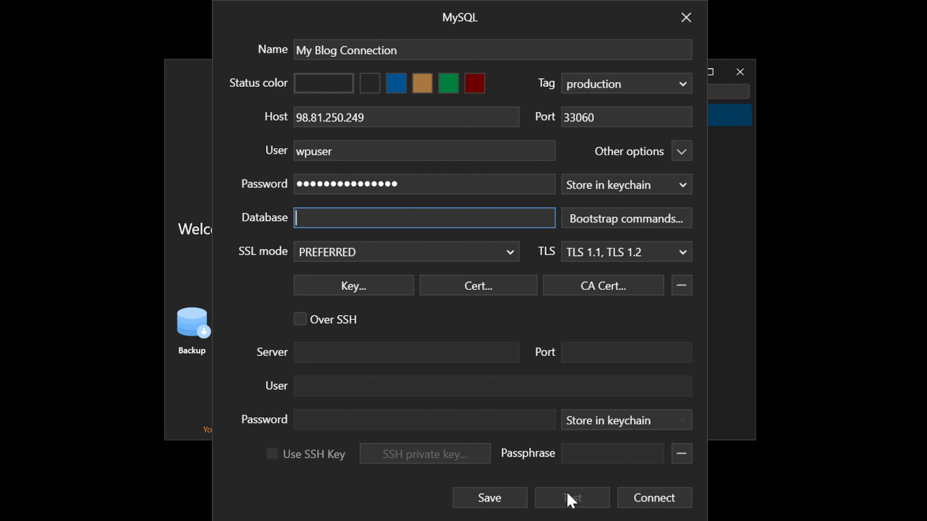
{"action": "key", "text": "Return"}
{"action": "left_click", "coordinate": [652, 499]}
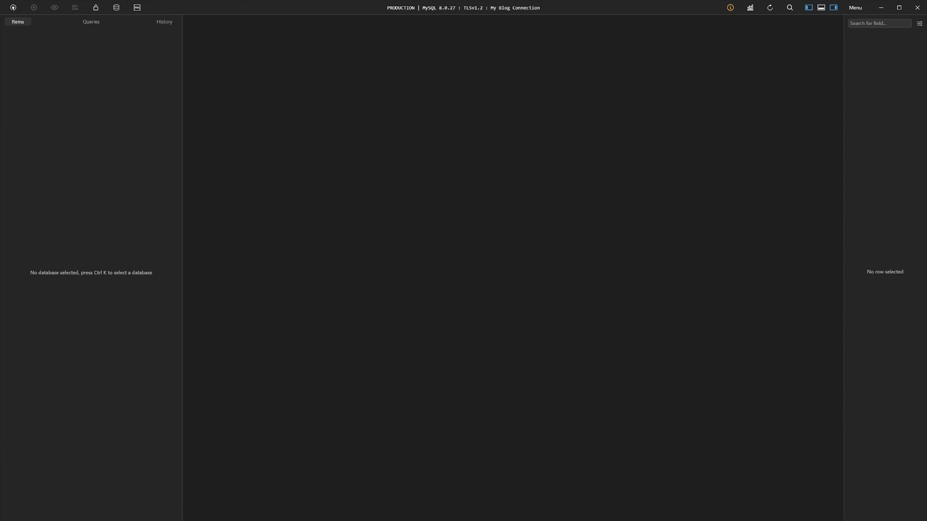
- Browse the wp_as3cf_items and wp_commentmeta tables in the wordpress database
{"action": "left_click", "coordinate": [34, 63]}
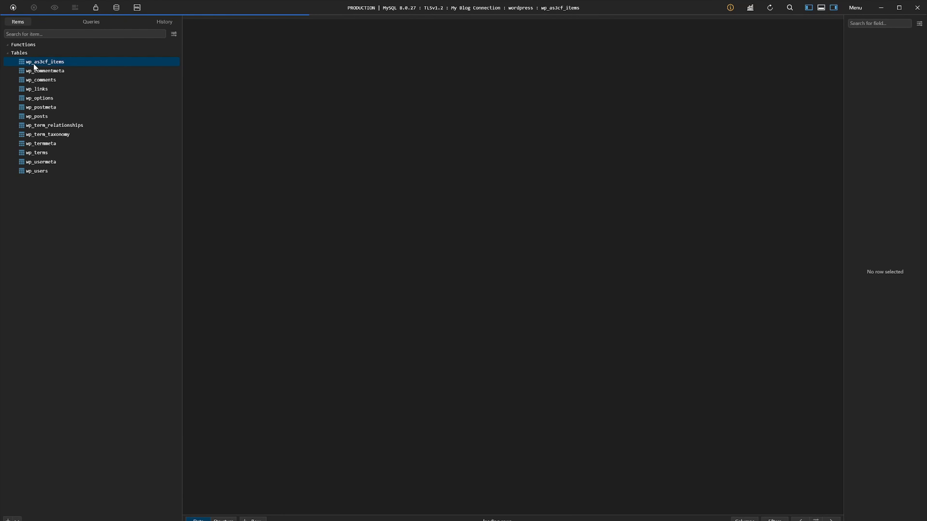
{"action": "left_click", "coordinate": [35, 72]}
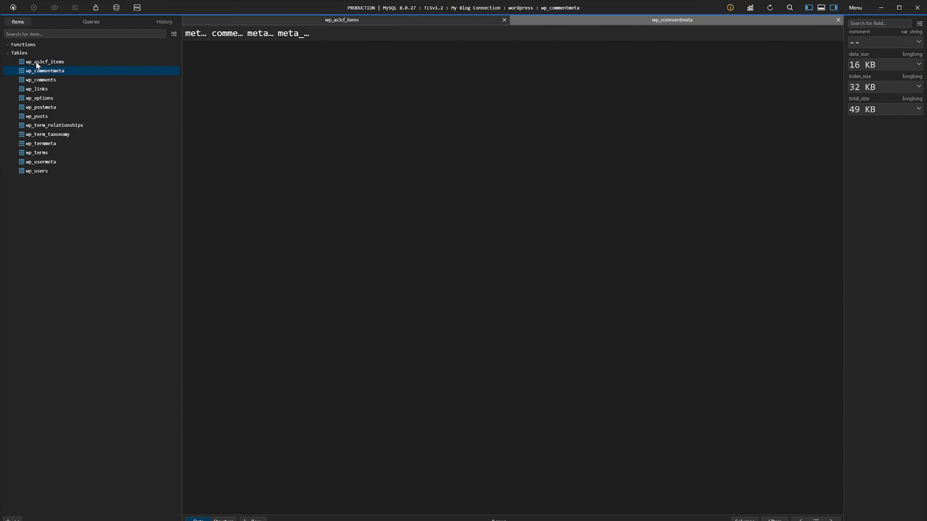
{"action": "left_click", "coordinate": [36, 63]}
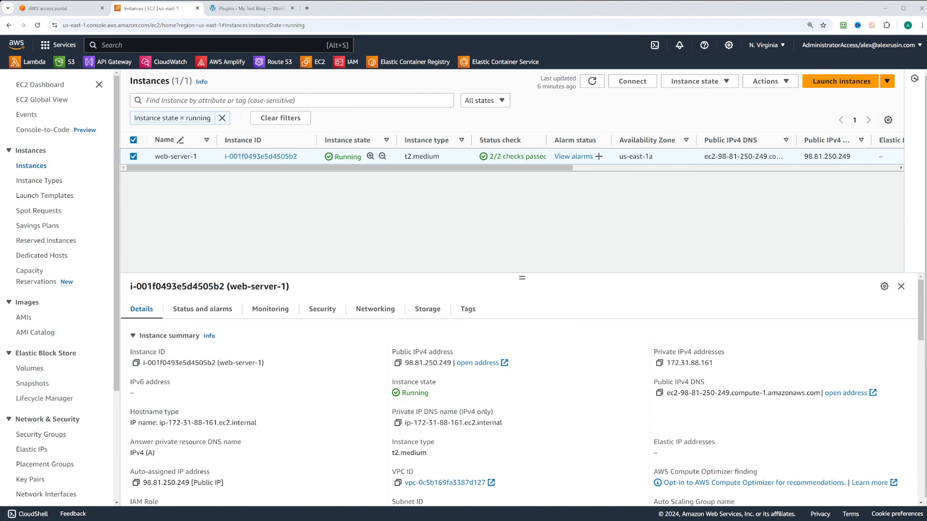
- Switch to the EC2 console and open the security details of the web-server-1 instance
{"action": "left_click", "coordinate": [322, 309]}
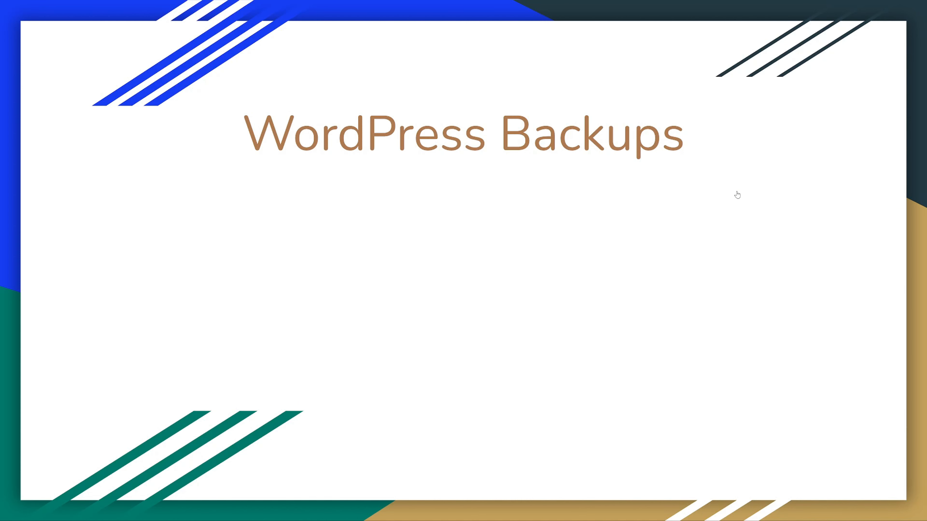
{"action": "key", "text": "Right"}
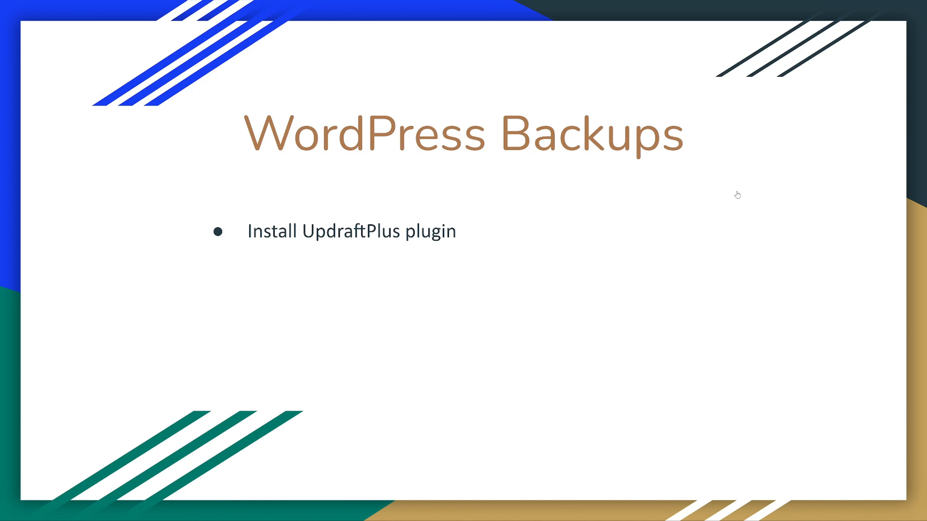
{"action": "key", "text": "Right"}
{"action": "key", "text": "Right"}
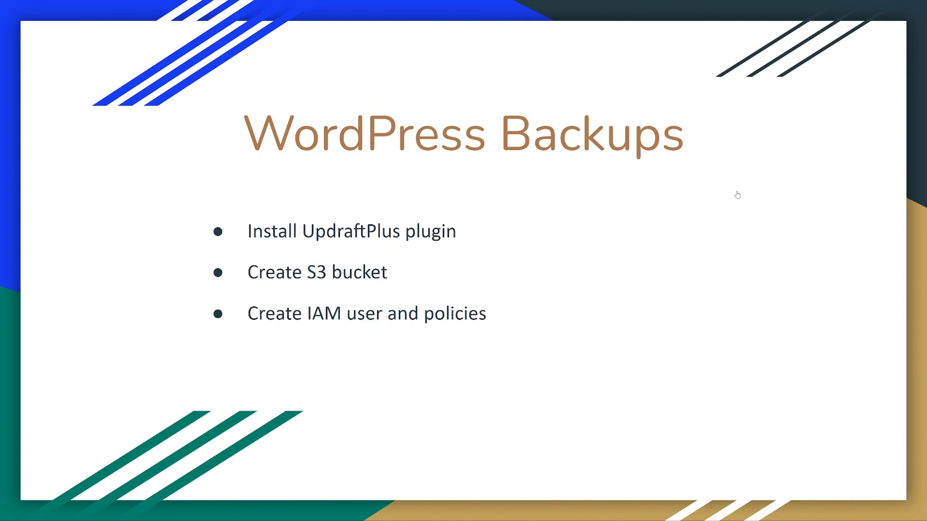
{"action": "key", "text": "Right"}
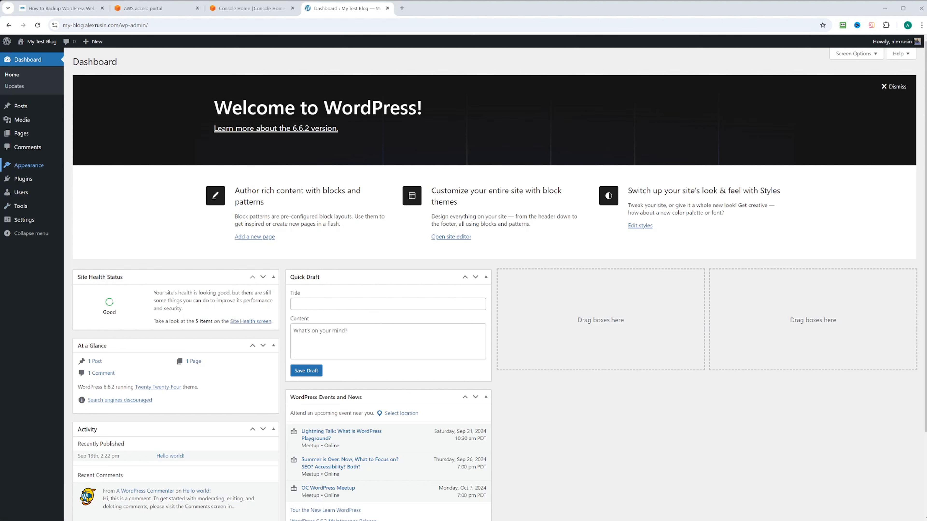
- Search the WordPress plugin directory for "updraft plus", then install and activate UpdraftPlus: WP Backup & Migration Plugin
{"action": "left_click", "coordinate": [24, 179]}
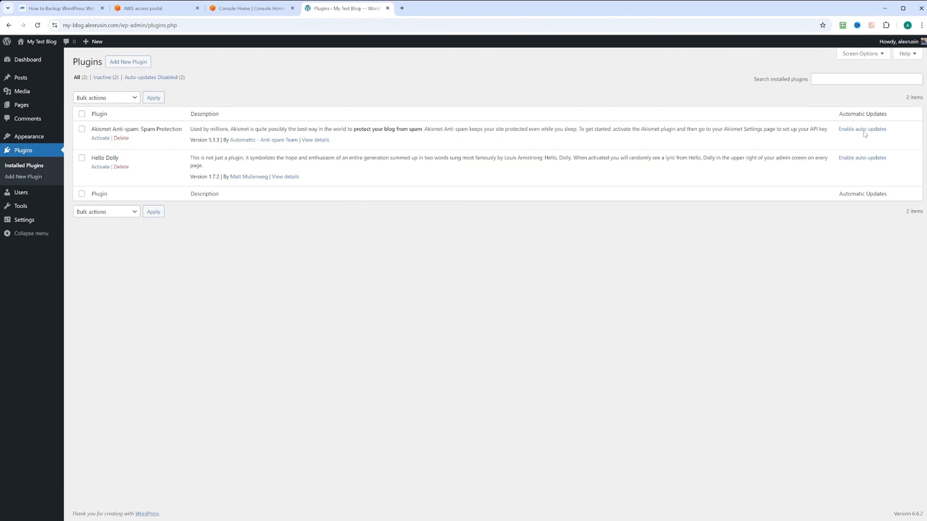
{"action": "left_click", "coordinate": [132, 62]}
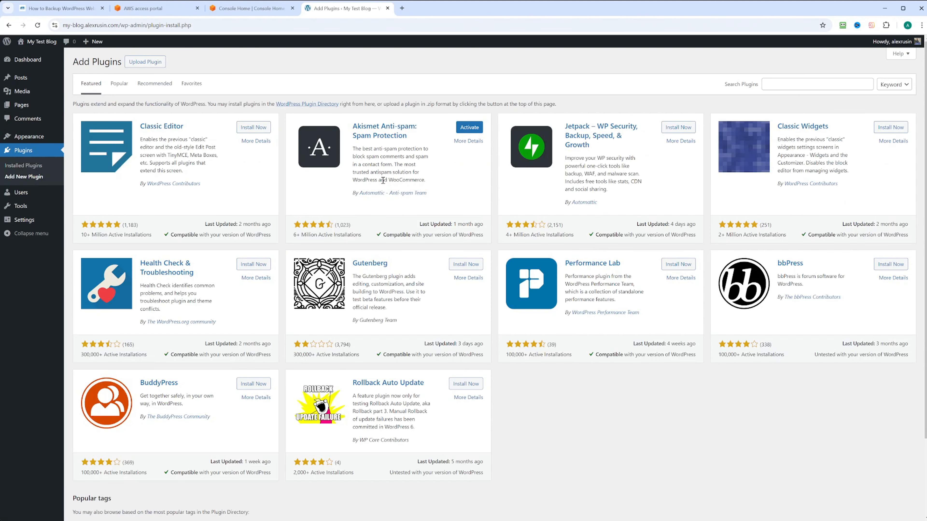
{"action": "left_click", "coordinate": [785, 84]}
{"action": "type", "text": "updraft plus"}
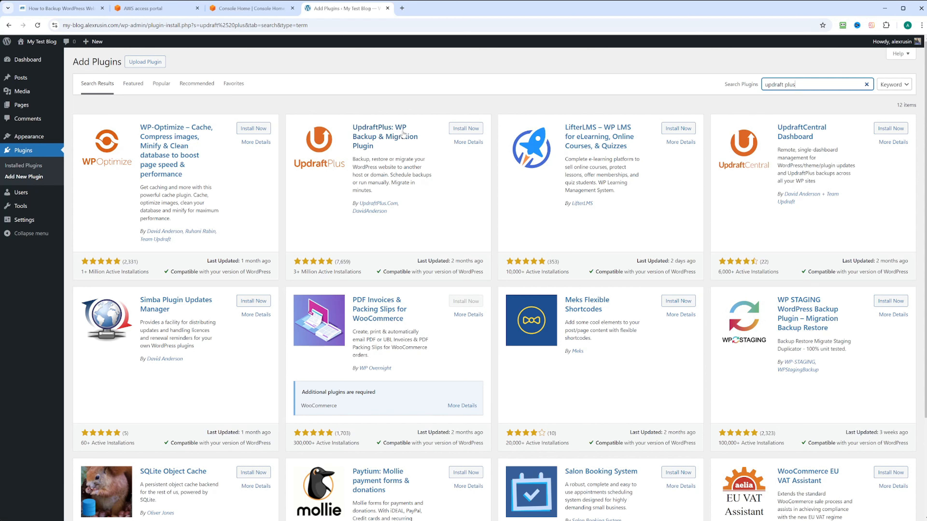
{"action": "left_click", "coordinate": [470, 134]}
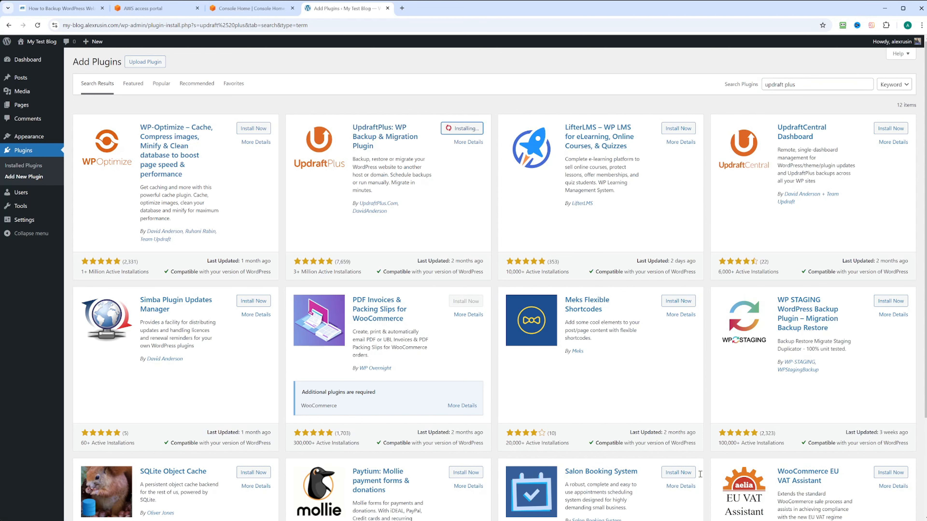
{"action": "left_click", "coordinate": [464, 128]}
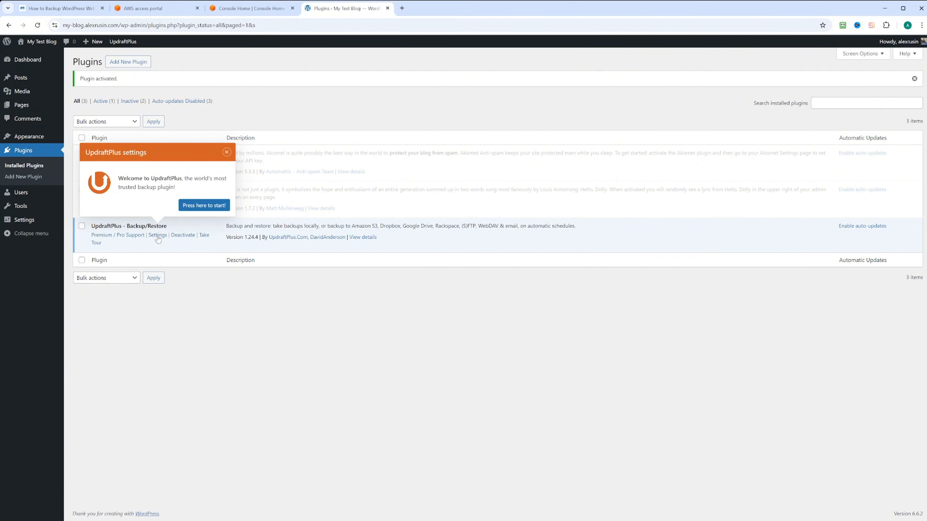
- Open the UpdraftPlus settings and choose Amazon S3 as the remote storage for backups
{"action": "left_click", "coordinate": [157, 236]}
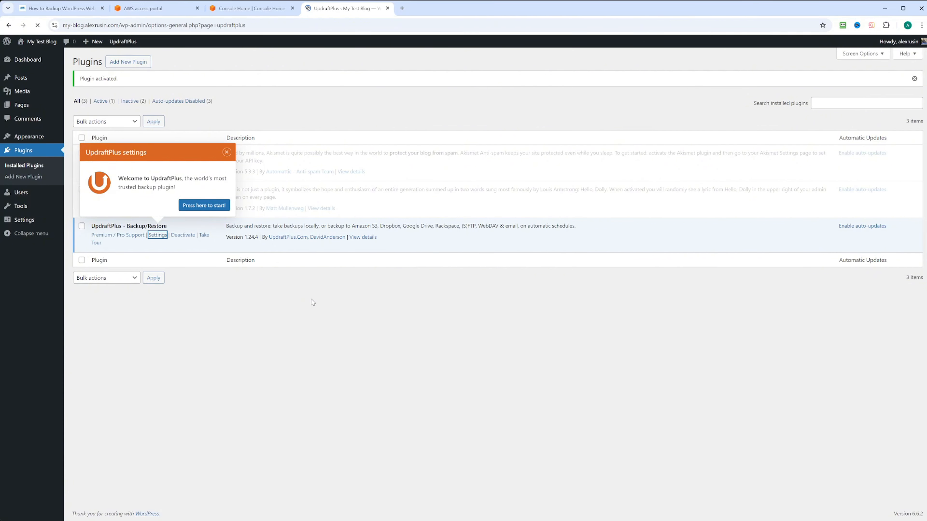
{"action": "left_click", "coordinate": [779, 219]}
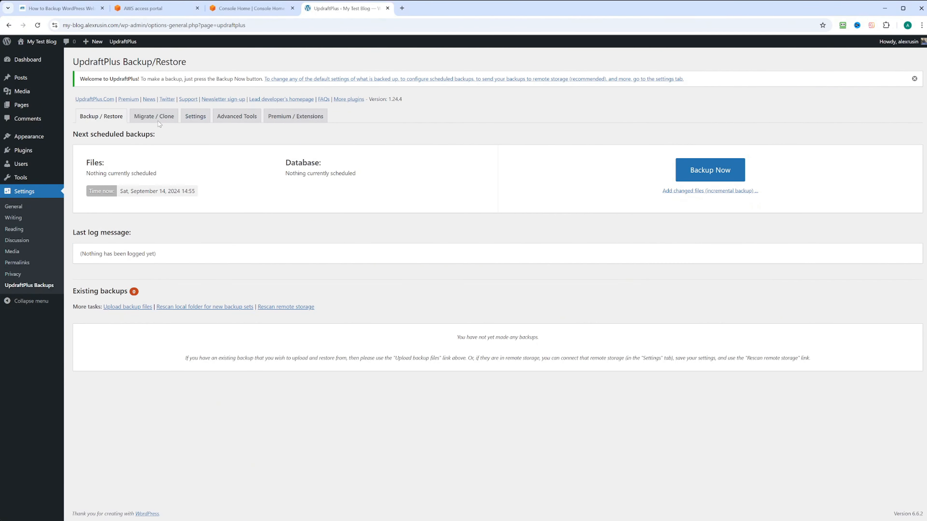
{"action": "left_click", "coordinate": [201, 117]}
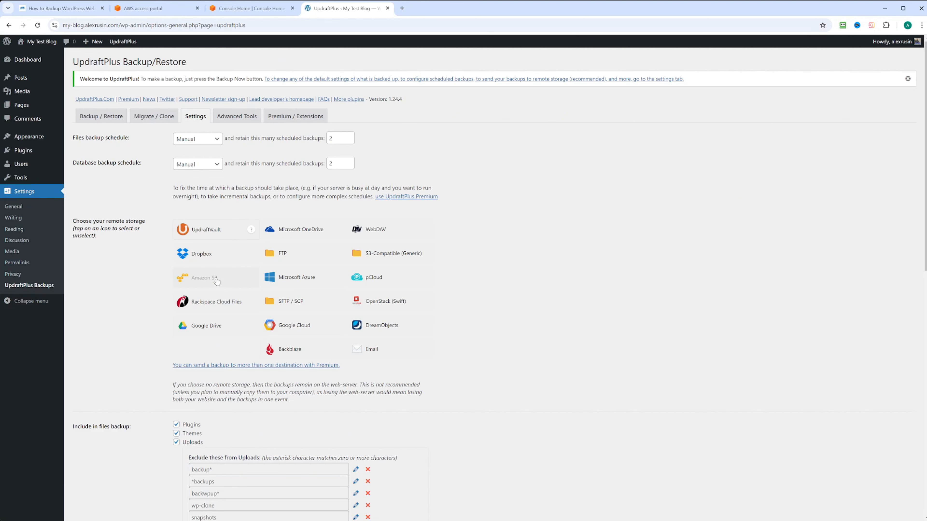
{"action": "scroll", "coordinate": [277, 283], "scroll_direction": "down", "scroll_amount": 5}
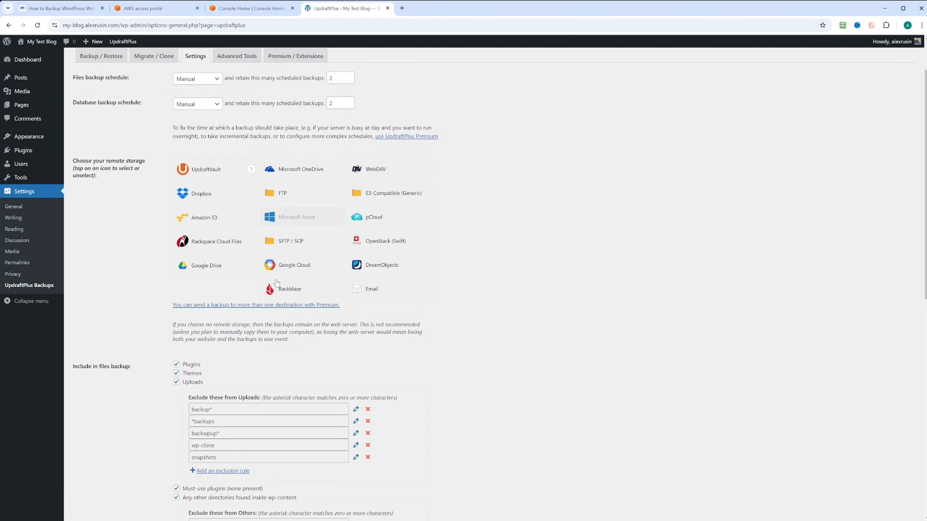
{"action": "scroll", "coordinate": [276, 278], "scroll_direction": "down", "scroll_amount": 4}
{"action": "scroll", "coordinate": [275, 275], "scroll_direction": "up", "scroll_amount": 9}
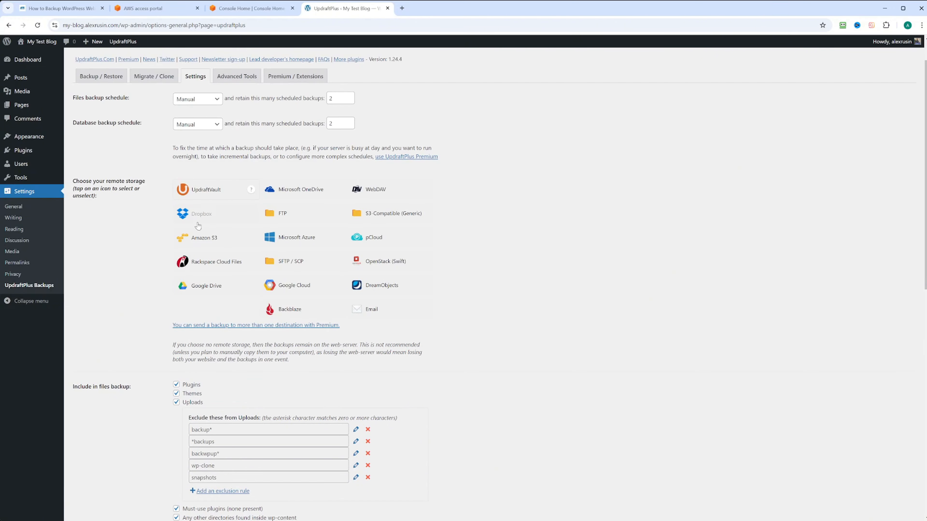
{"action": "left_click", "coordinate": [196, 238]}
{"action": "scroll", "coordinate": [196, 239], "scroll_direction": "down", "scroll_amount": 3}
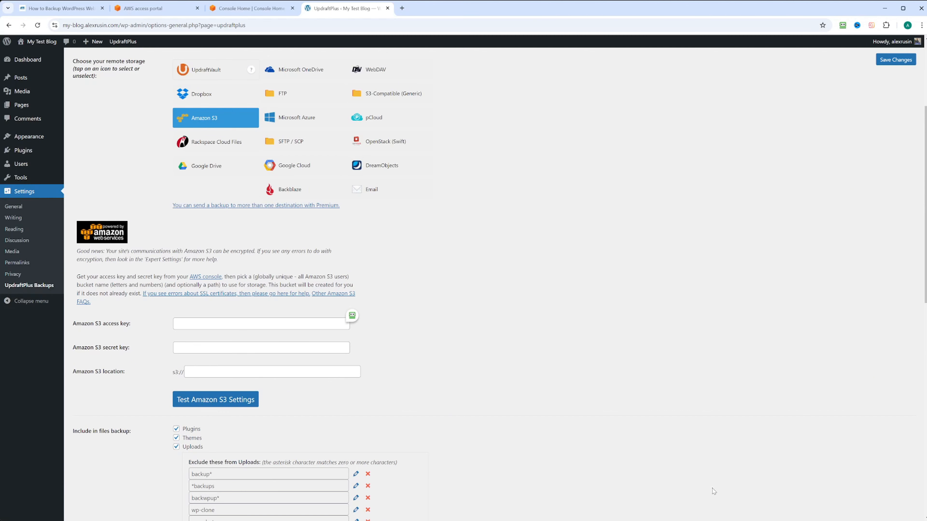
- Switch to the AWS console and create a general purpose S3 bucket named my-blog.alexrusin.com with the default settings
{"action": "left_click", "coordinate": [247, 9]}
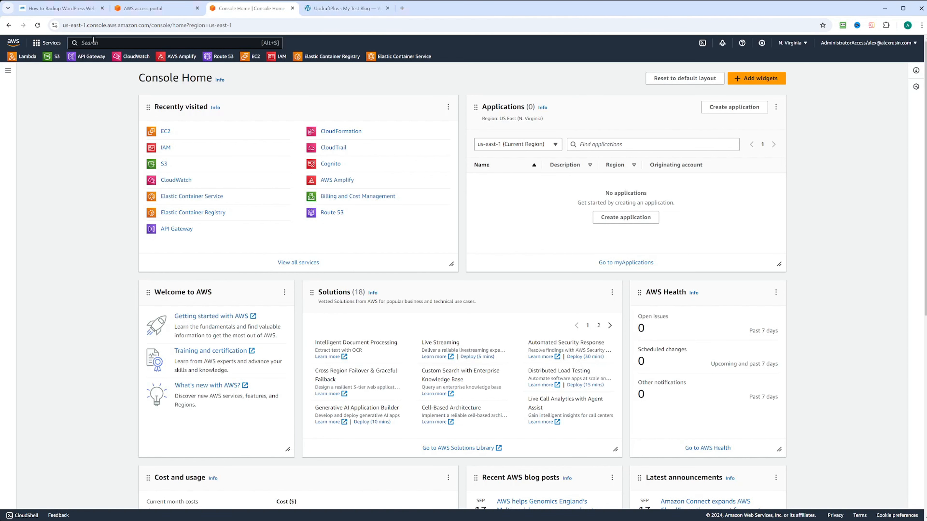
{"action": "type", "text": "s3"}
{"action": "left_click", "coordinate": [183, 96]}
{"action": "left_click", "coordinate": [871, 146]}
{"action": "left_click", "coordinate": [73, 252]}
{"action": "type", "text": "my-"}
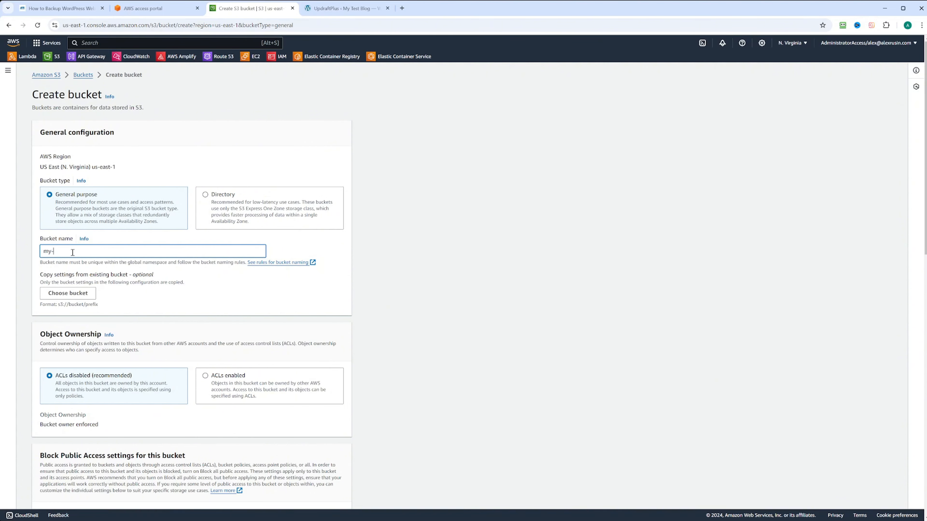
{"action": "type", "text": "blog.alexrusin.com"}
{"action": "scroll", "coordinate": [185, 254], "scroll_direction": "down", "scroll_amount": 4}
{"action": "scroll", "coordinate": [185, 257], "scroll_direction": "down", "scroll_amount": 5}
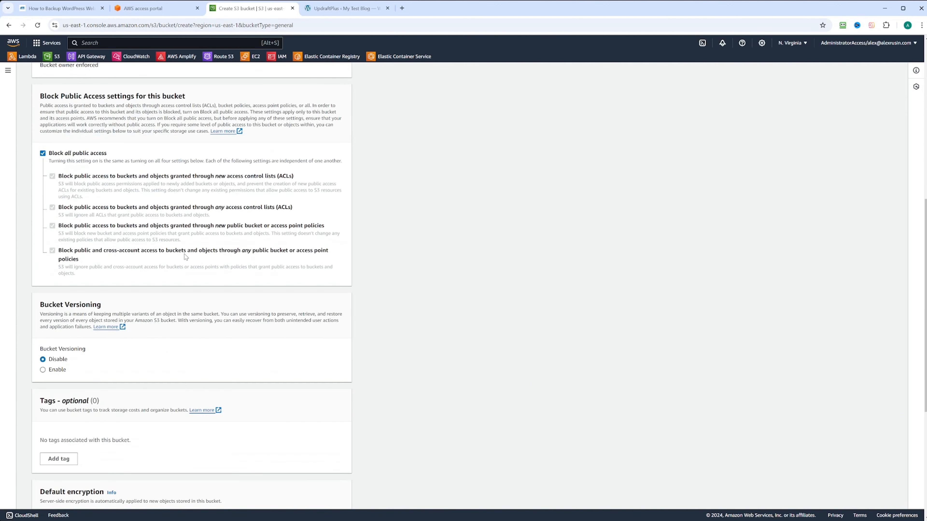
{"action": "scroll", "coordinate": [185, 257], "scroll_direction": "down", "scroll_amount": 4}
{"action": "scroll", "coordinate": [184, 255], "scroll_direction": "down", "scroll_amount": 2}
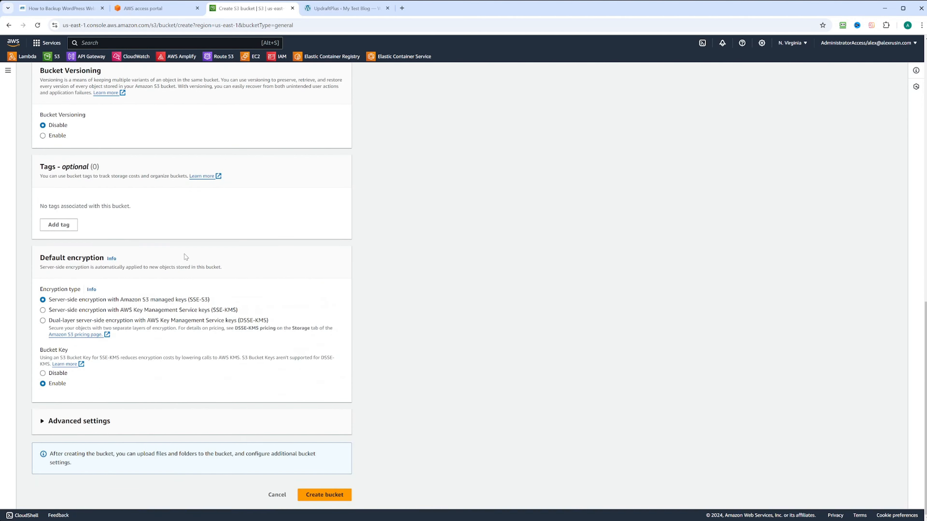
{"action": "left_click", "coordinate": [322, 495]}
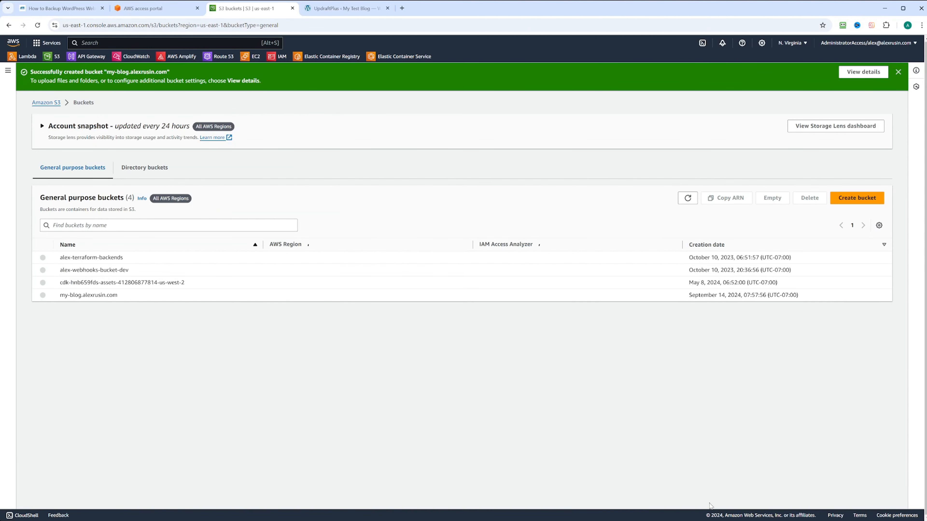
- Create a folder named backups in the my-blog.alexrusin.com bucket without specifying an encryption key
{"action": "left_click", "coordinate": [89, 266]}
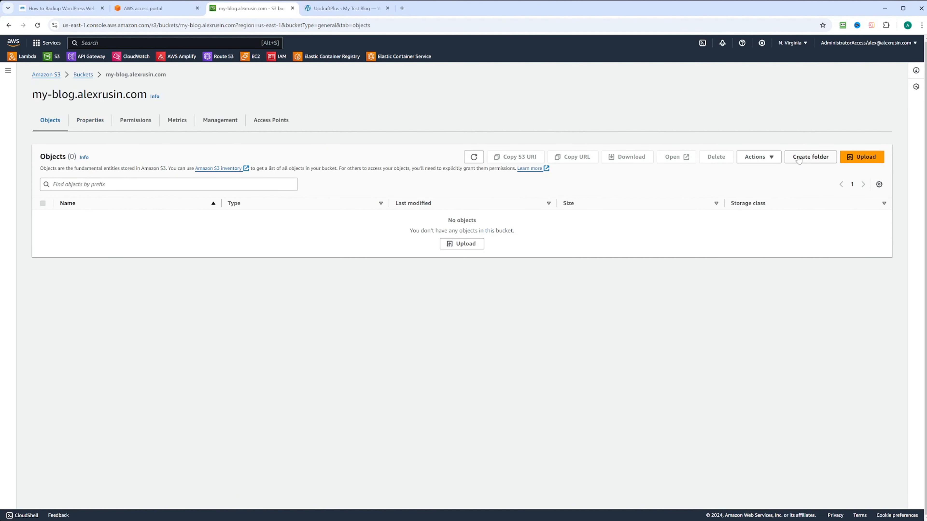
{"action": "left_click", "coordinate": [798, 159]}
{"action": "type", "text": "backups"}
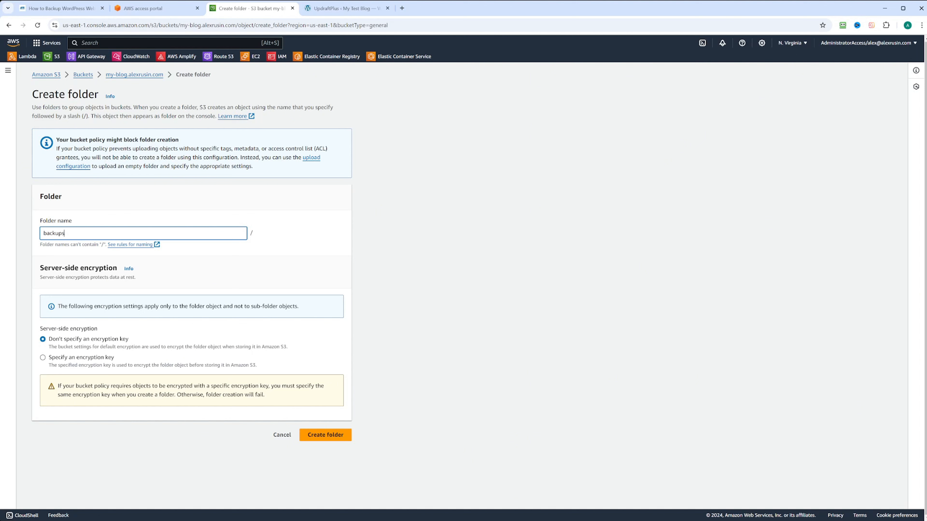
{"action": "left_click", "coordinate": [325, 436]}
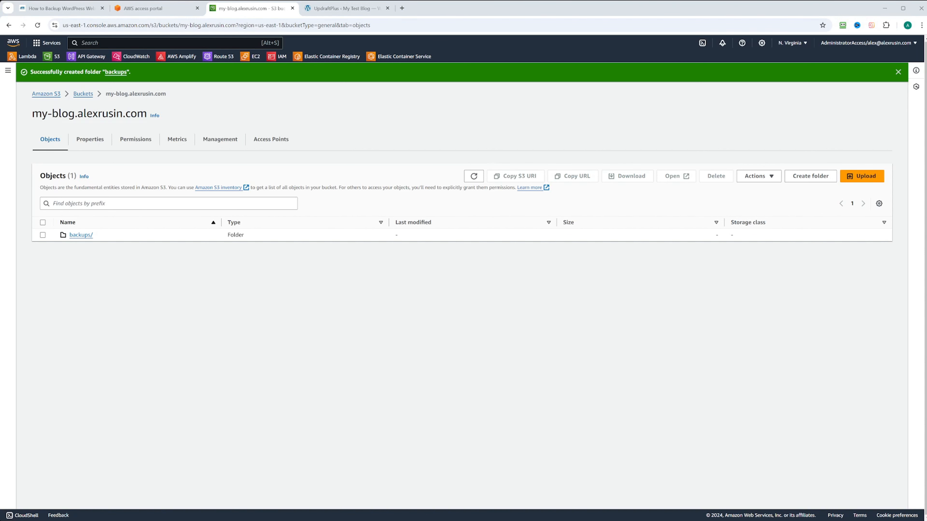
- Start a new IAM policy whose JSON allows the s3:* action on the resource arn:aws:s3:::your-bucket-name/*
{"action": "left_click", "coordinate": [280, 56]}
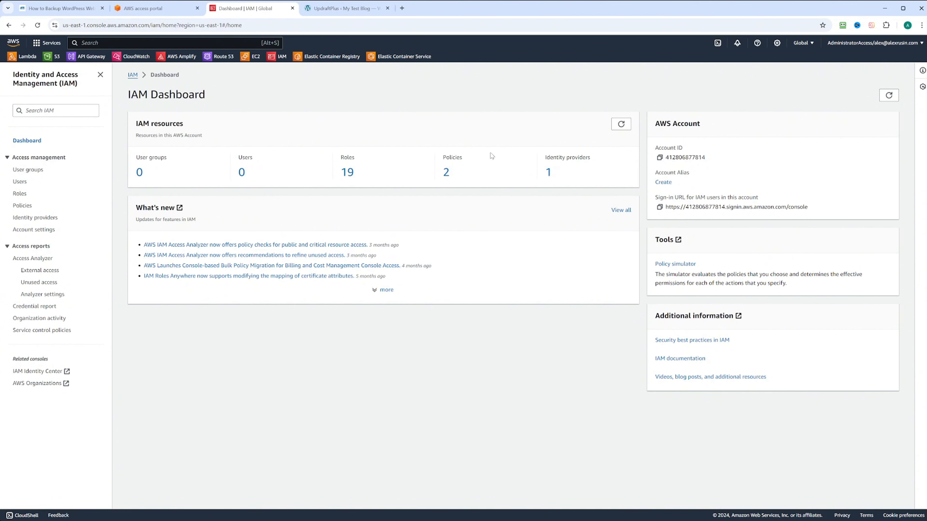
{"action": "left_click", "coordinate": [445, 172]}
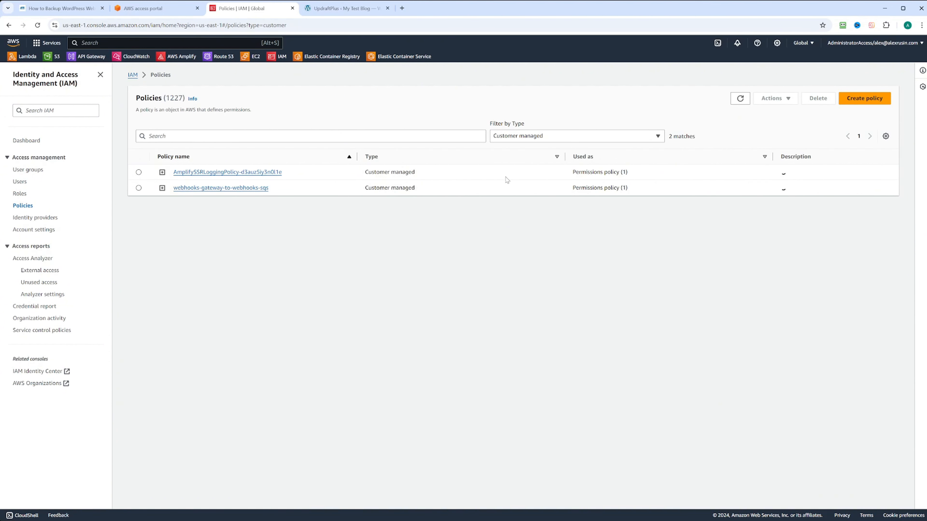
{"action": "left_click", "coordinate": [863, 97]}
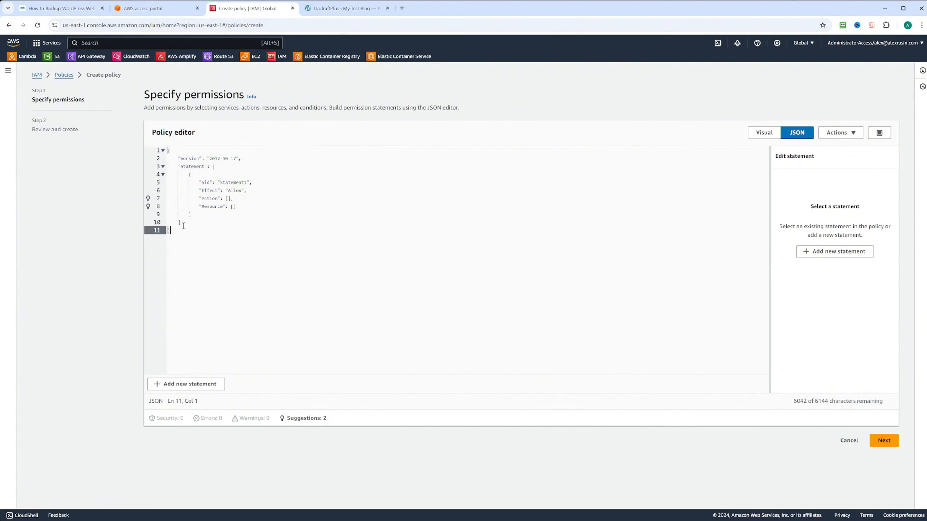
{"action": "key", "text": "ctrl+a"}
{"action": "type", "text": "{     \"Version\": \"2012-10-17\",     \"Statement\": [         {             \"Effect\": \"Allow\",             \"Action\": [                 \"s3:*\"             ],             \"Resource\": [                 \"arn:aws:s3:::your-bucket-name/*\"             ]         }     ] }"}
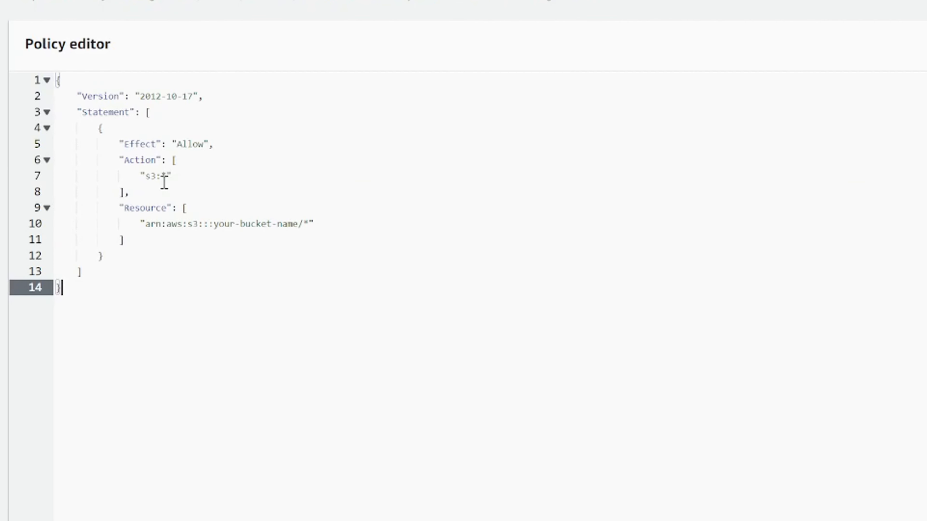
- Replace the placeholder bucket name in the policy's resource ARN with my-blog.alexrusin.com
{"action": "left_click", "coordinate": [298, 224]}
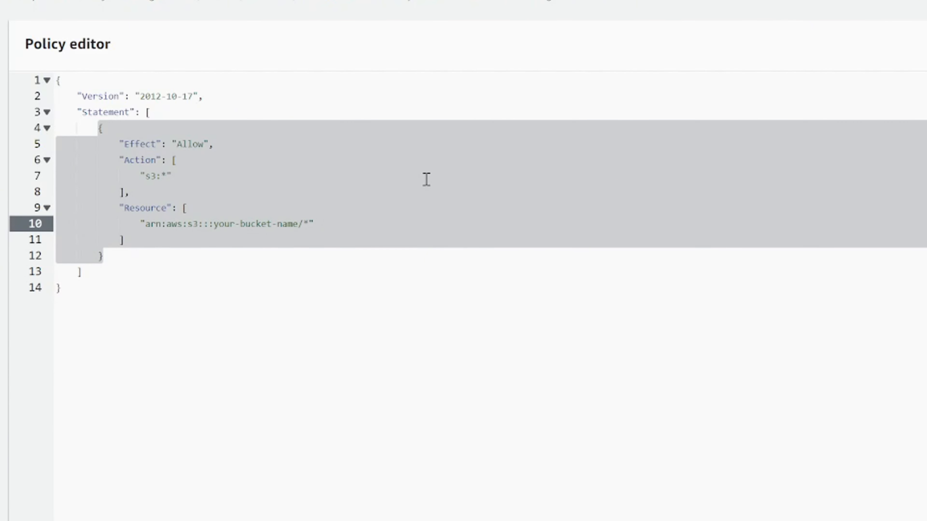
{"action": "key", "text": "BackSpace"}
{"action": "key", "text": "BackSpace"}
{"action": "key", "text": "BackSpace"}
{"action": "key", "text": "BackSpace"}
{"action": "key", "text": "BackSpace"}
{"action": "key", "text": "BackSpace"}
{"action": "key", "text": "BackSpace"}
{"action": "key", "text": "BackSpace"}
{"action": "key", "text": "BackSpace"}
{"action": "key", "text": "BackSpace"}
{"action": "key", "text": "BackSpace"}
{"action": "key", "text": "BackSpace"}
{"action": "key", "text": "BackSpace"}
{"action": "key", "text": "BackSpace"}
{"action": "key", "text": "BackSpace"}
{"action": "key", "text": "BackSpace"}
{"action": "type", "text": "my-blog.alexrusin.com"}
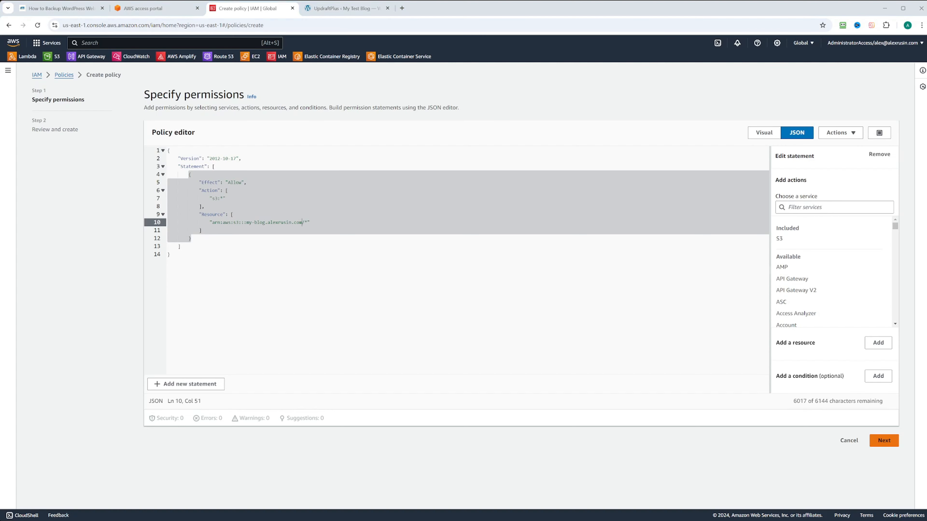
- Proceed to the policy review, name the policy my-blog-s3-bucket-access and create it
{"action": "left_click", "coordinate": [884, 440]}
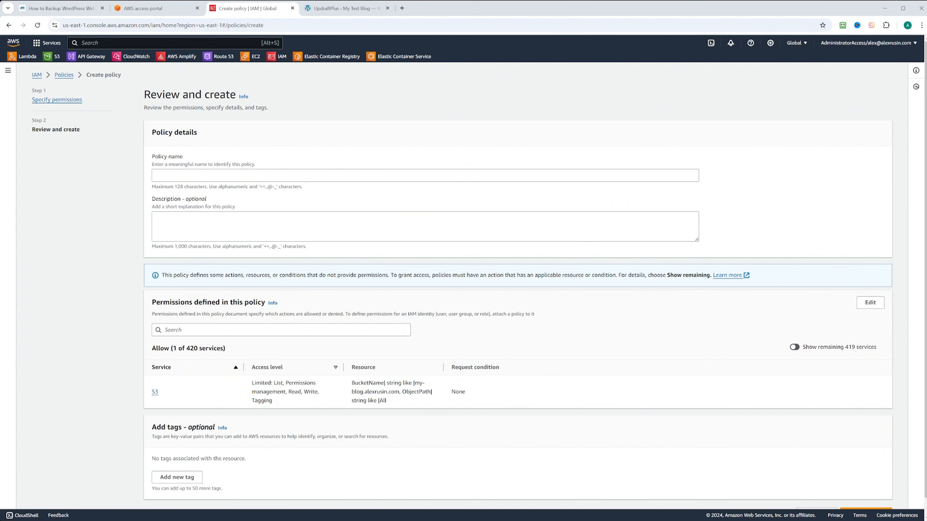
{"action": "left_click", "coordinate": [297, 177]}
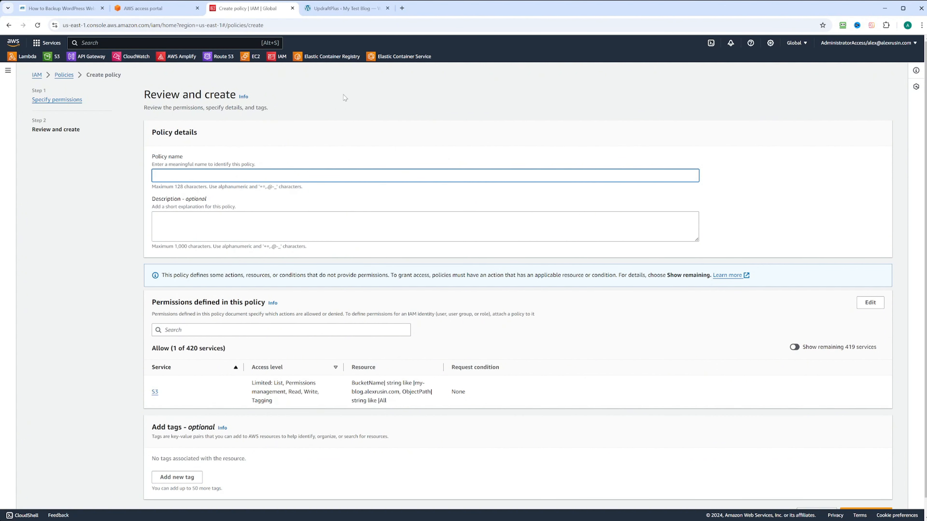
{"action": "type", "text": "my-blog-s3-bucket-access"}
{"action": "scroll", "coordinate": [657, 365], "scroll_direction": "down", "scroll_amount": 1}
{"action": "left_click", "coordinate": [866, 495]}
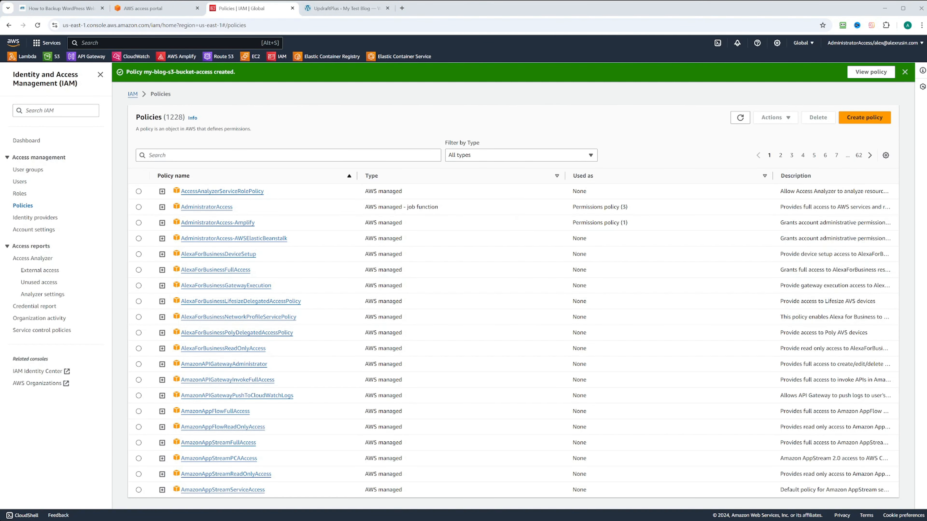
- Start creating an IAM user named my-blog-user without console access and proceed to its permissions
{"action": "left_click", "coordinate": [19, 181]}
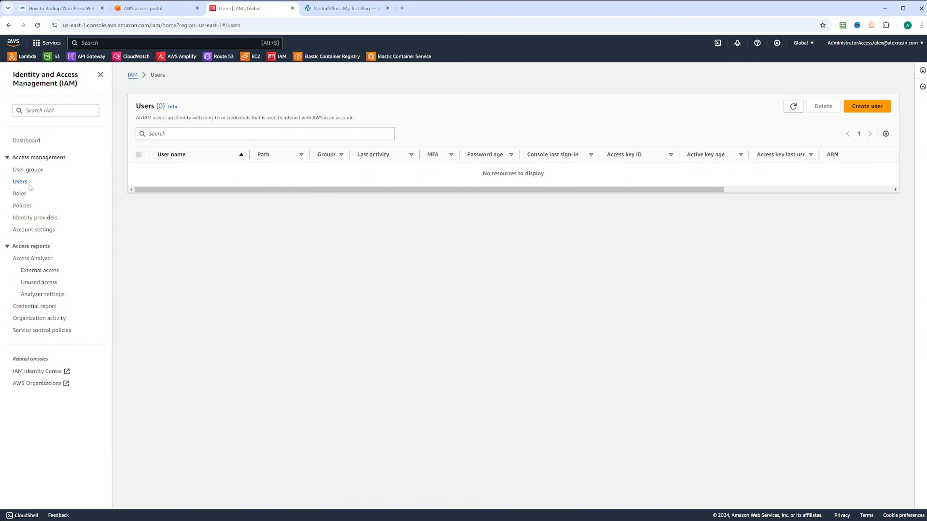
{"action": "left_click", "coordinate": [867, 106]}
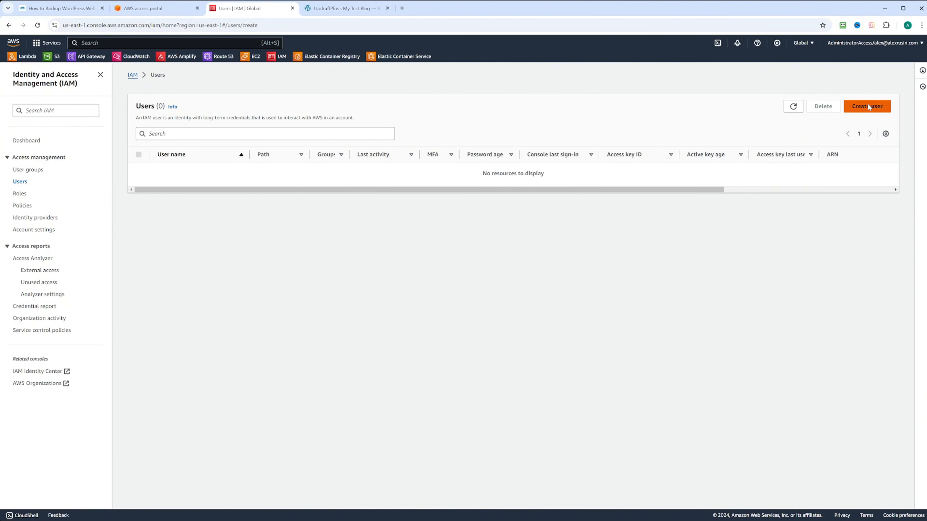
{"action": "left_click", "coordinate": [188, 161]}
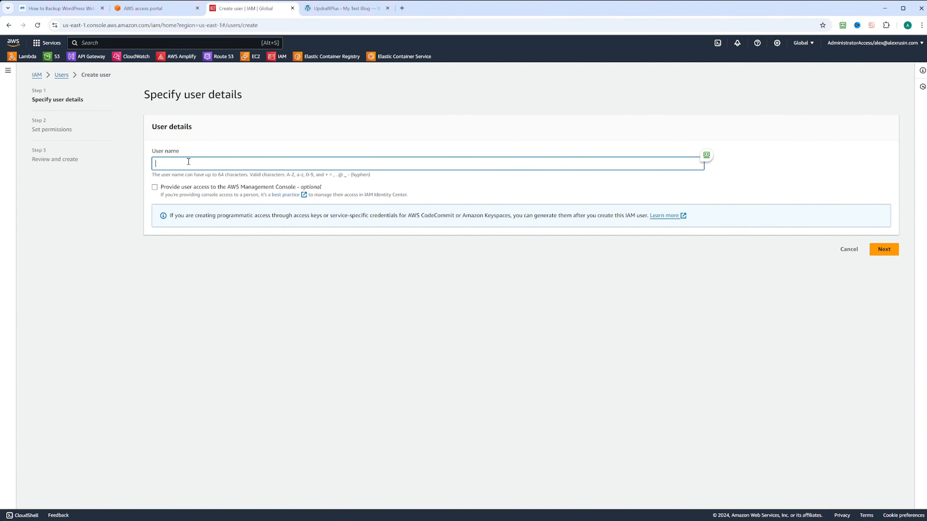
{"action": "type", "text": "my-blog-user"}
{"action": "left_click", "coordinate": [886, 251]}
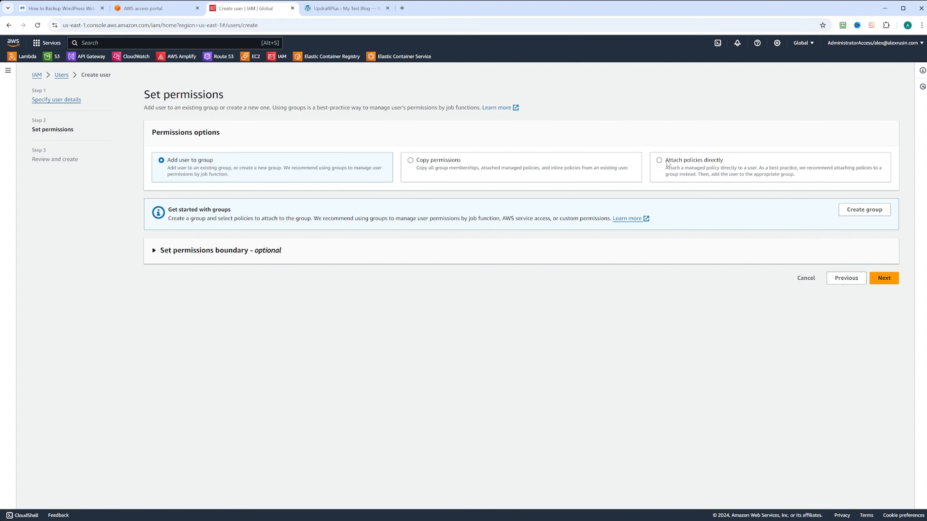
- Attach the customer managed policy my-blog-s3-bucket-access directly to the new user and create the user
{"action": "left_click", "coordinate": [659, 160]}
{"action": "scroll", "coordinate": [659, 165], "scroll_direction": "down", "scroll_amount": 3}
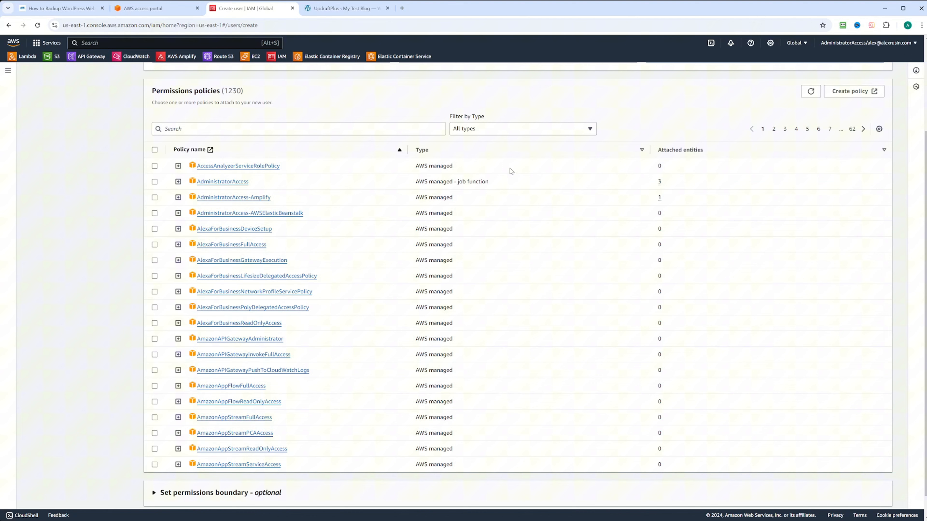
{"action": "left_click", "coordinate": [492, 129]}
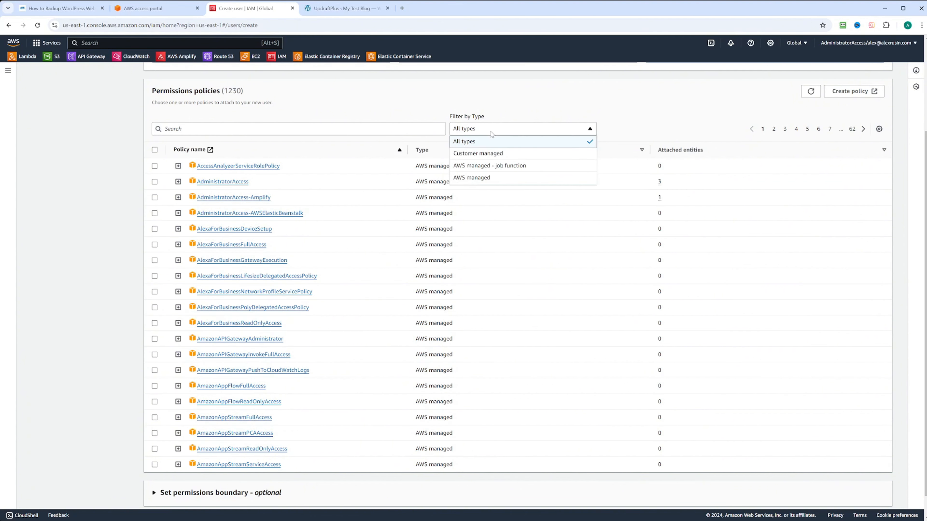
{"action": "left_click", "coordinate": [487, 154]}
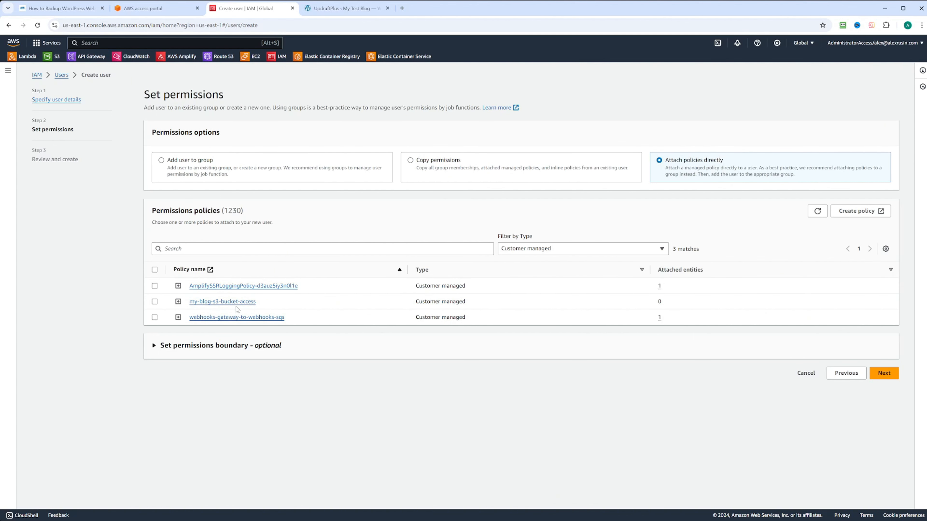
{"action": "left_click", "coordinate": [154, 301]}
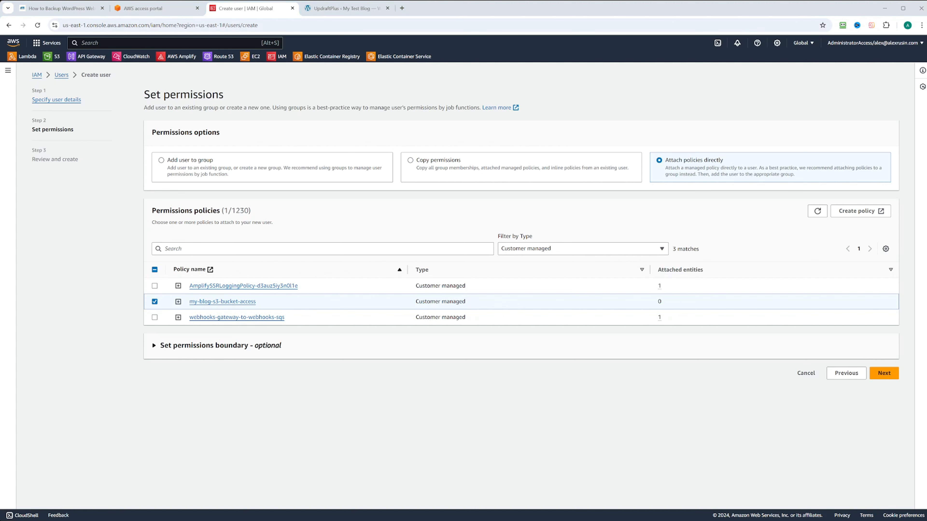
{"action": "left_click", "coordinate": [884, 373]}
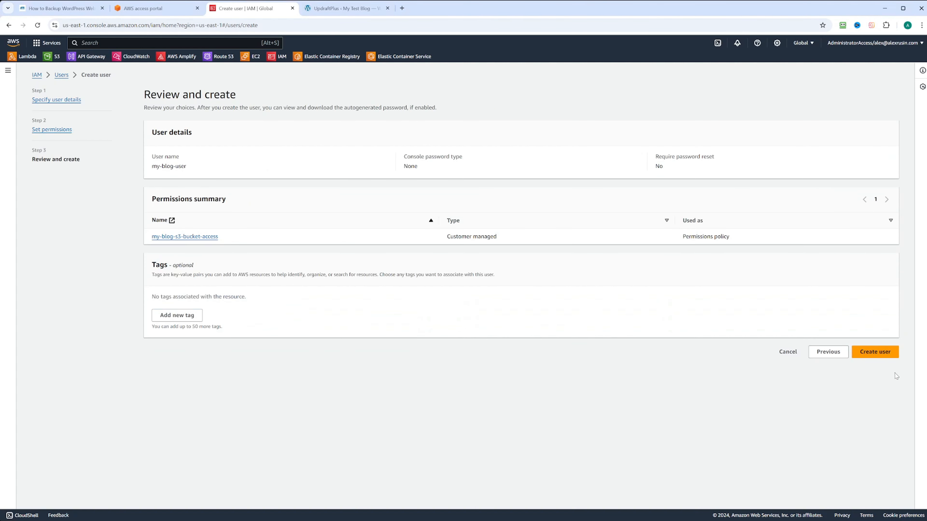
{"action": "left_click", "coordinate": [873, 356]}
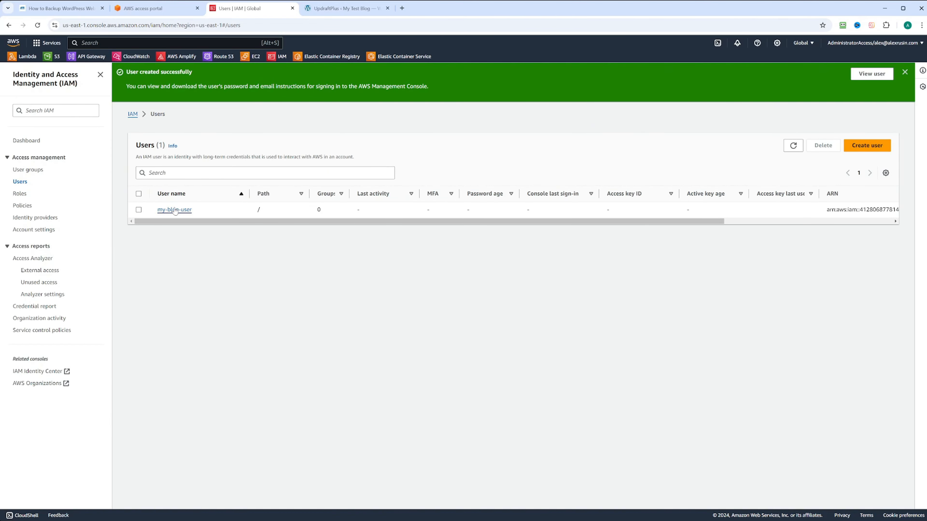
- Create an access key for my-blog-user with the Third-party service use case, acknowledging the recommendation about long-term credentials
{"action": "left_click", "coordinate": [171, 210]}
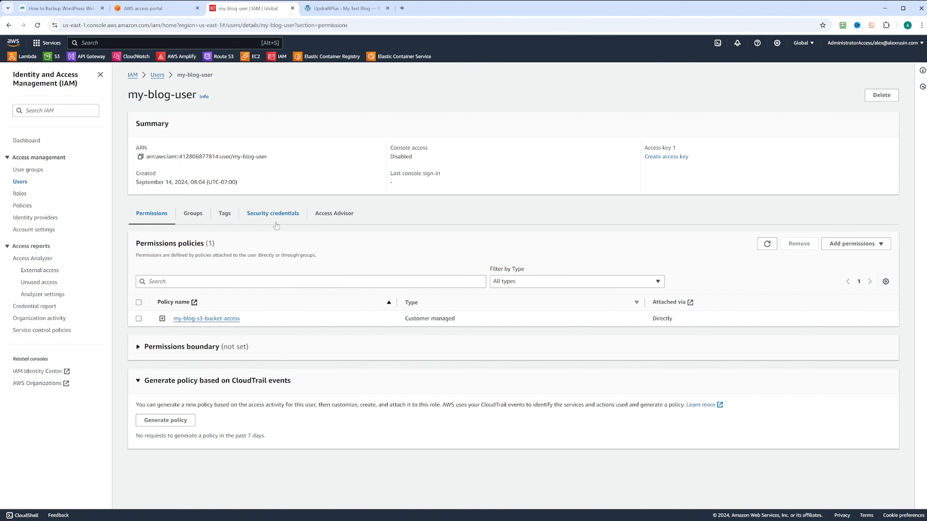
{"action": "left_click", "coordinate": [273, 214]}
{"action": "scroll", "coordinate": [300, 226], "scroll_direction": "down", "scroll_amount": 5}
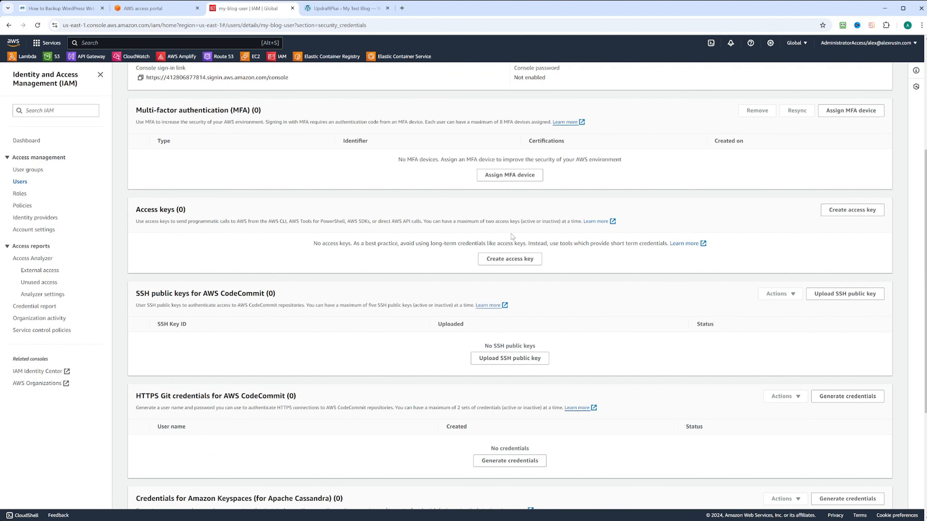
{"action": "left_click", "coordinate": [504, 259]}
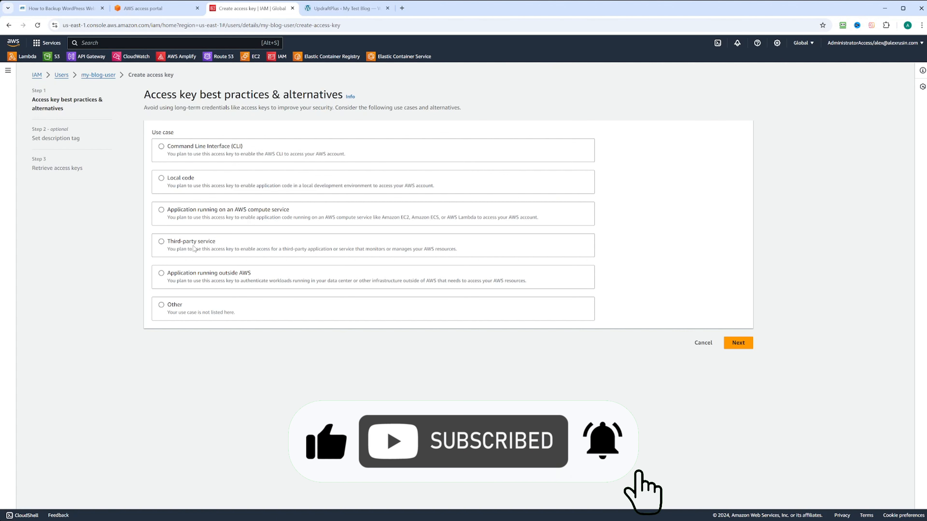
{"action": "left_click", "coordinate": [161, 242]}
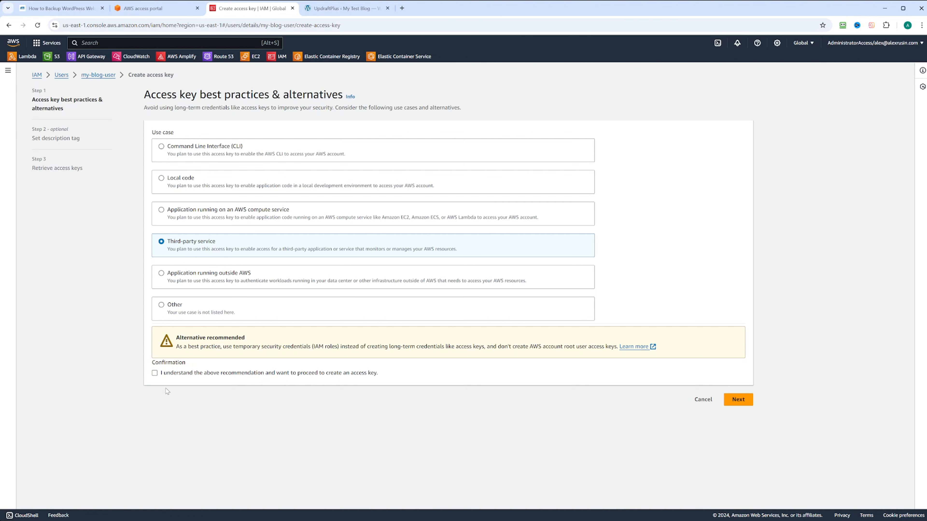
{"action": "left_click", "coordinate": [155, 373]}
{"action": "left_click", "coordinate": [742, 401]}
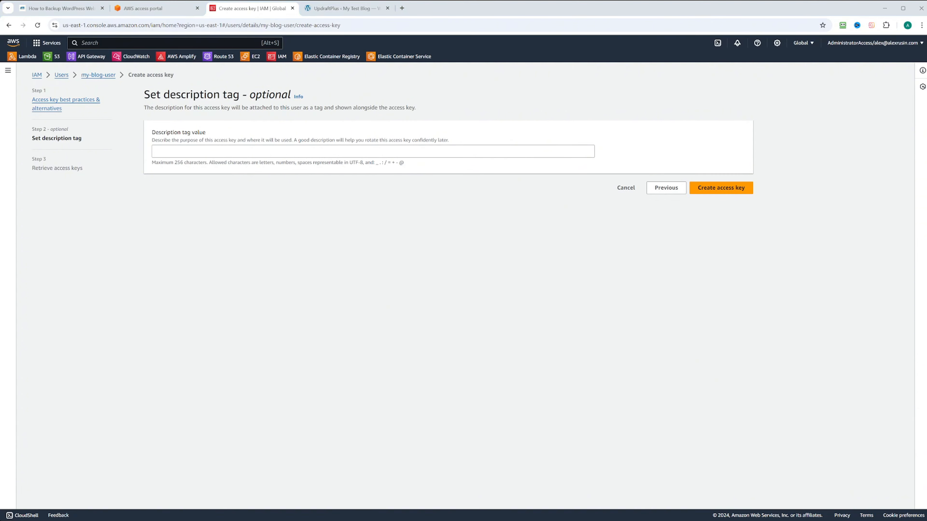
{"action": "left_click", "coordinate": [195, 152]}
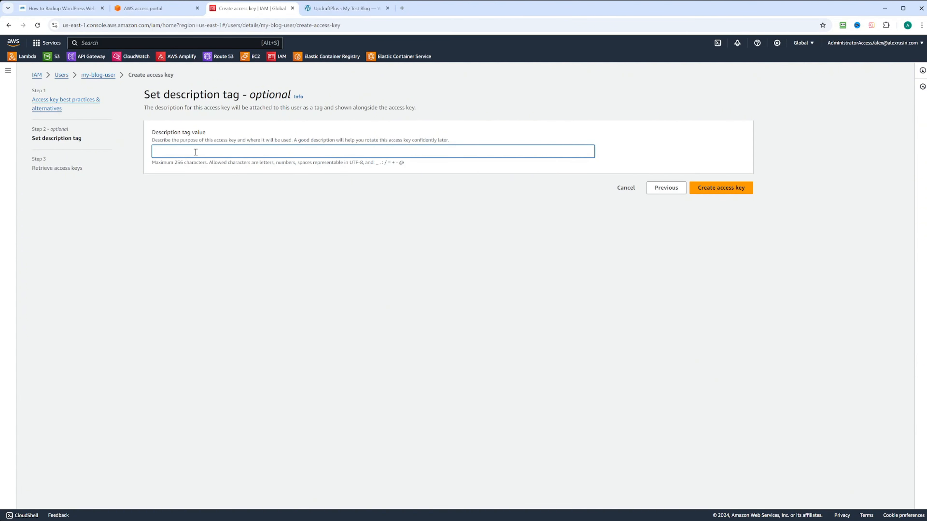
{"action": "left_click", "coordinate": [721, 188]}
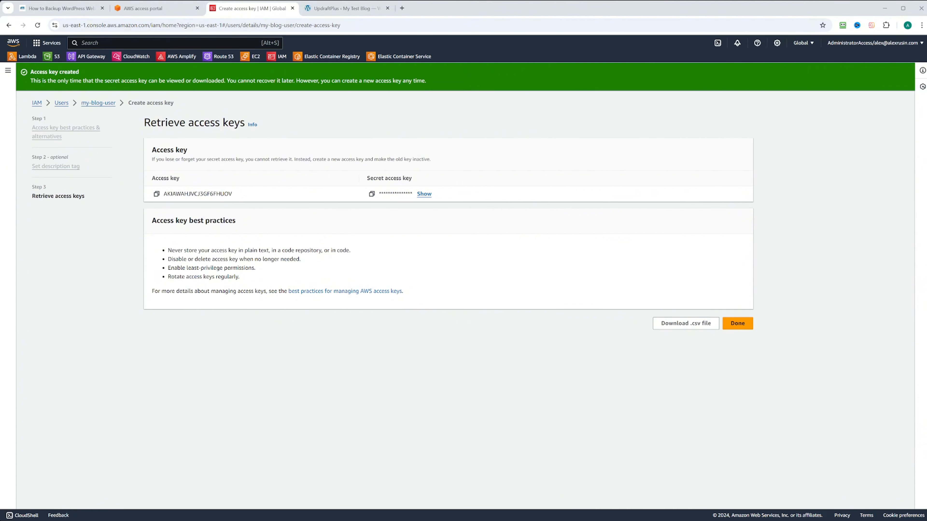
- Copy the new access key from the AWS console into the Amazon S3 access key field of the UpdraftPlus settings
{"action": "left_click", "coordinate": [330, 11]}
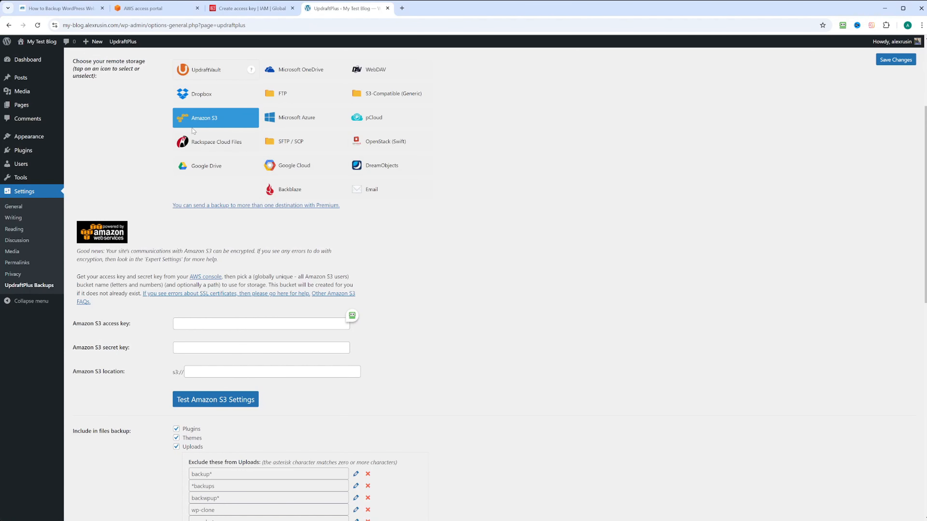
{"action": "left_click", "coordinate": [253, 11]}
{"action": "left_click", "coordinate": [156, 194]}
{"action": "left_click", "coordinate": [342, 8]}
{"action": "left_click", "coordinate": [260, 324]}
{"action": "key", "text": "ctrl+v"}
- Copy the secret access key from the AWS console into the Amazon S3 secret key field of the UpdraftPlus settings
{"action": "left_click", "coordinate": [260, 347]}
{"action": "left_click", "coordinate": [258, 8]}
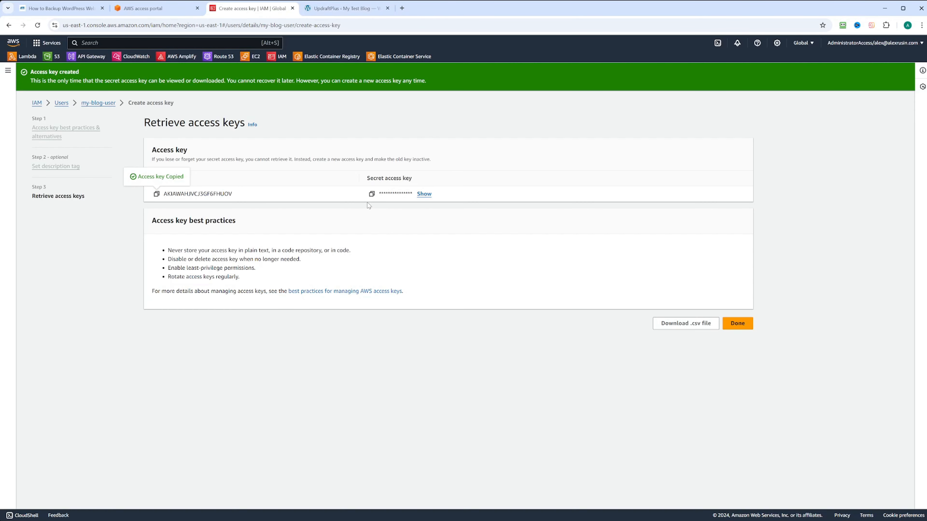
{"action": "left_click", "coordinate": [372, 193]}
{"action": "left_click", "coordinate": [321, 9]}
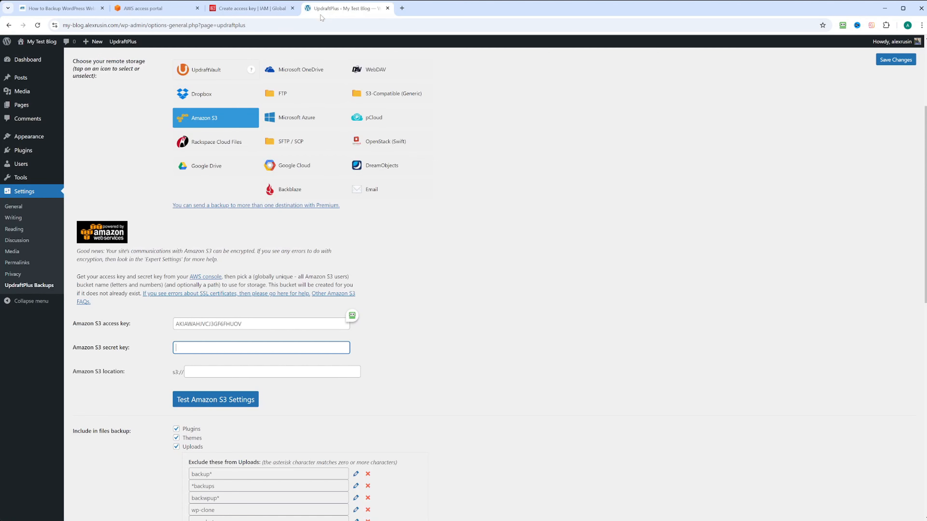
{"action": "key", "text": "ctrl+v"}
- Set the Amazon S3 location to my-blog.alexrusin.com/backups, test the S3 settings and dismiss the test result
{"action": "left_click", "coordinate": [225, 374]}
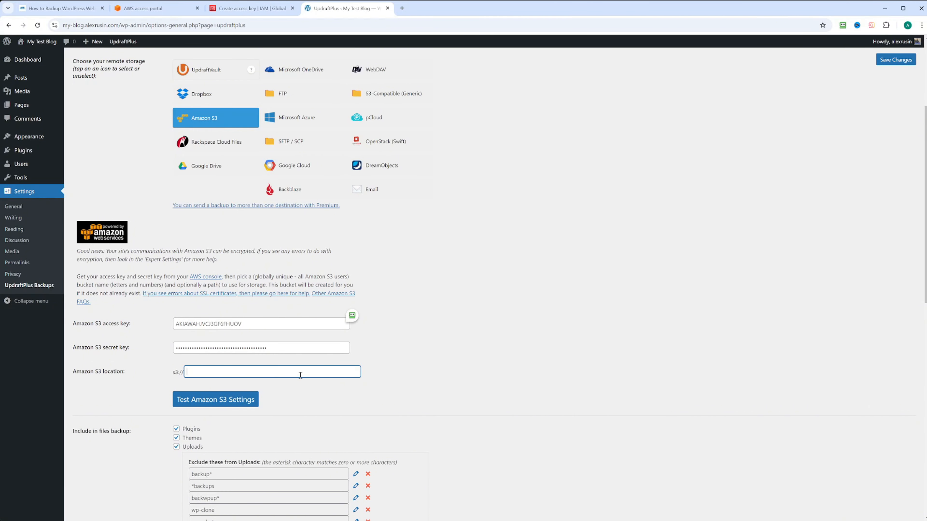
{"action": "type", "text": "my-blog.alexrusin.com/backups"}
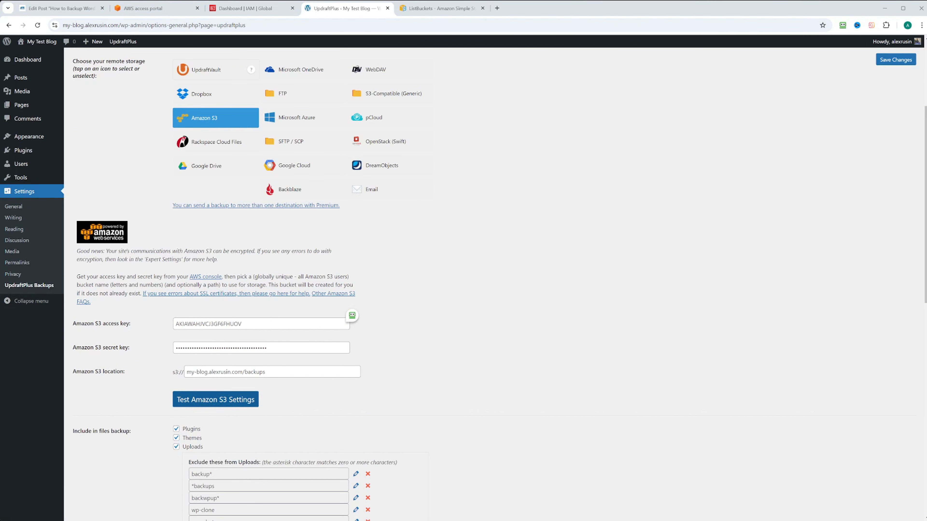
{"action": "left_click", "coordinate": [215, 399]}
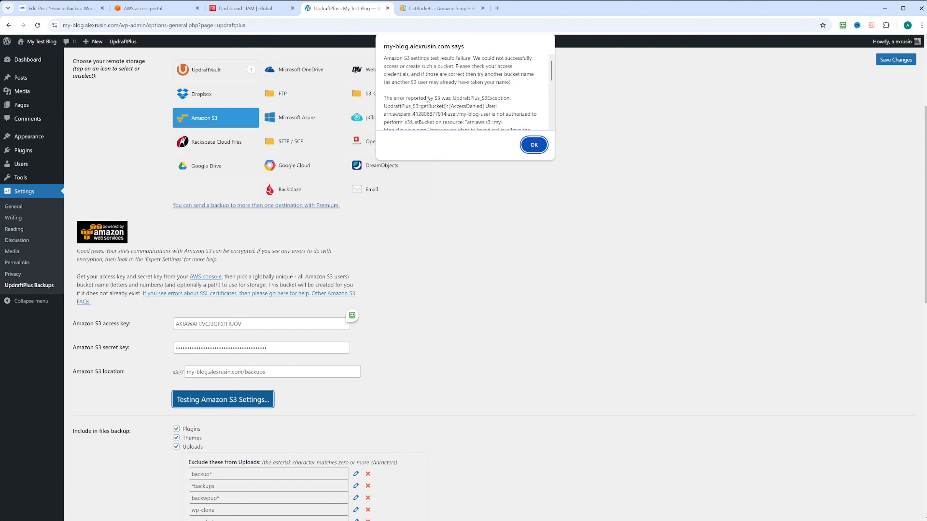
{"action": "left_click", "coordinate": [533, 145]}
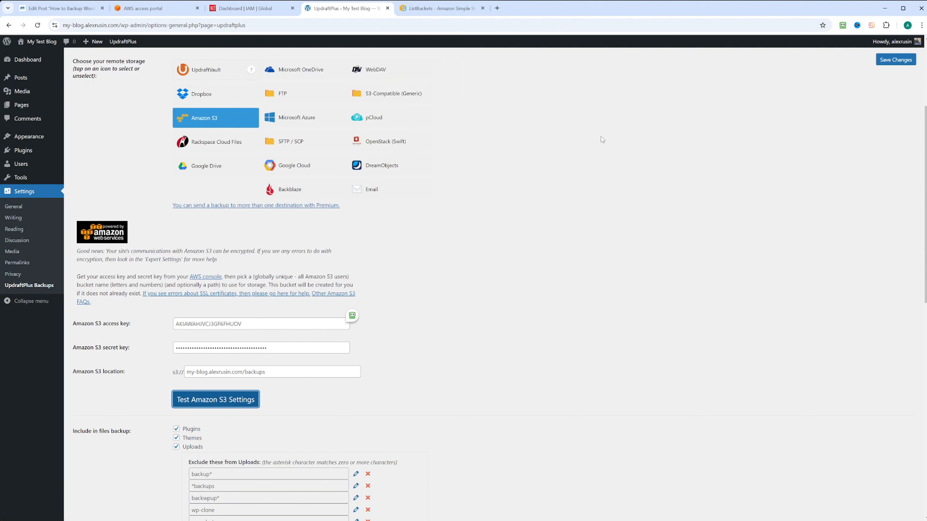
- Switch to the IAM console and open the my-blog-s3-bucket-access policy for editing
{"action": "left_click", "coordinate": [250, 8]}
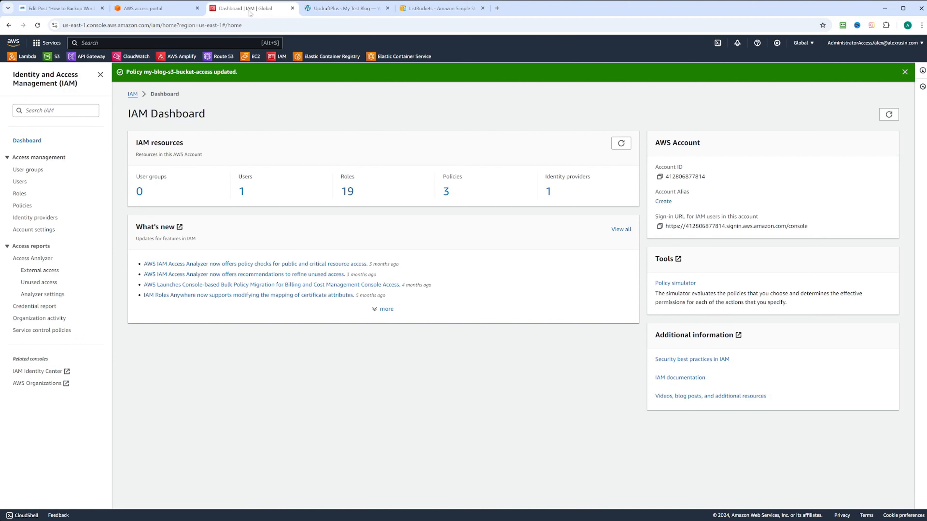
{"action": "left_click", "coordinate": [446, 192]}
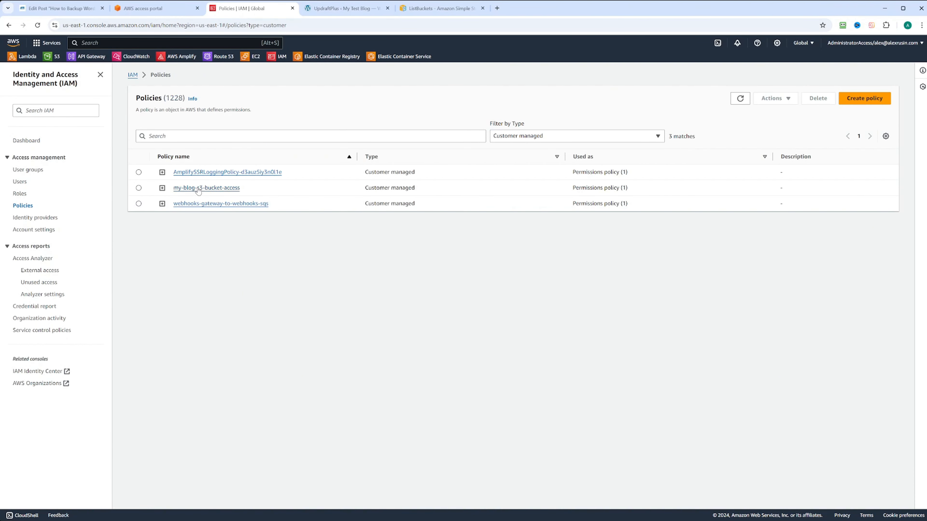
{"action": "left_click", "coordinate": [198, 188]}
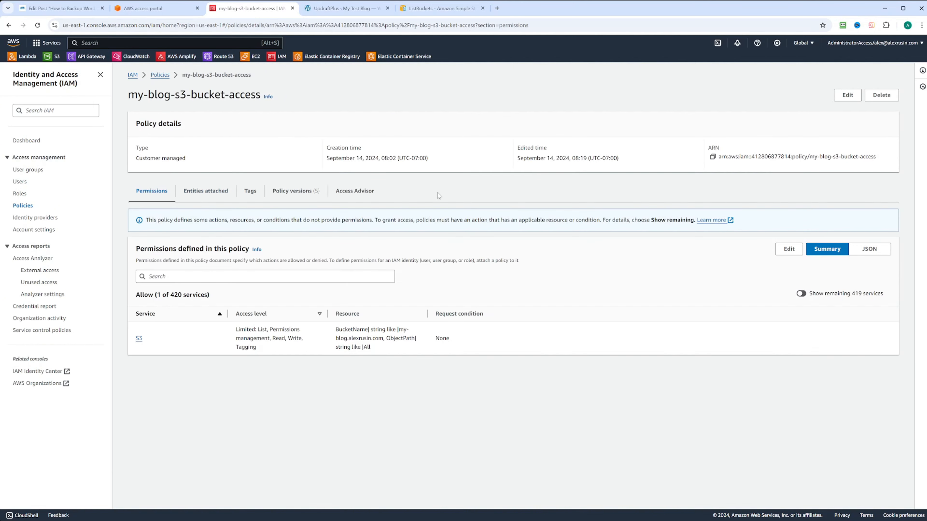
{"action": "left_click", "coordinate": [785, 249]}
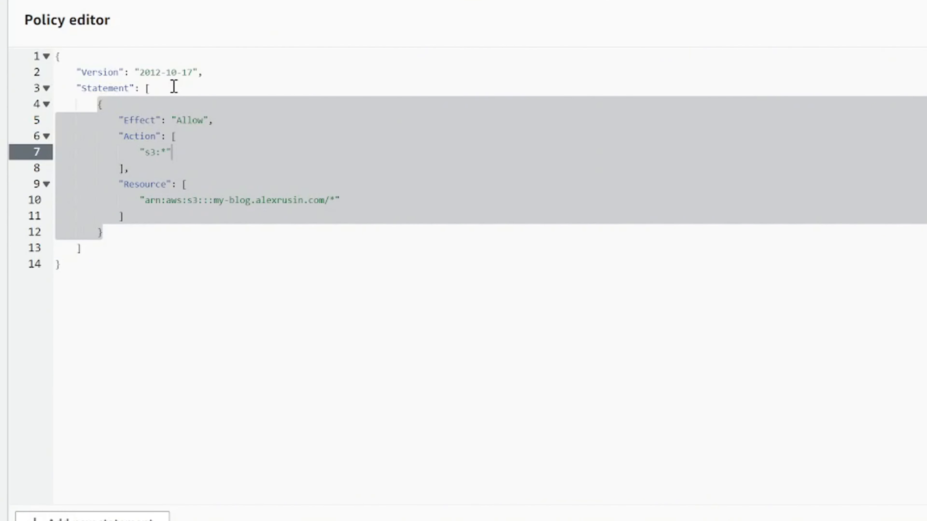
- Add an Allow statement for s3:ListBucket on resource "*" before the existing policy statement and save it as the default version
{"action": "left_click", "coordinate": [227, 166]}
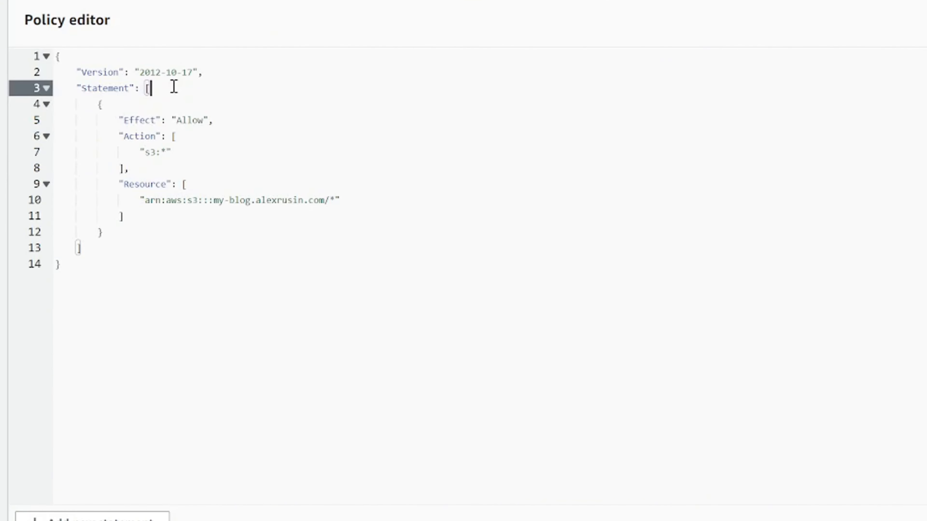
{"action": "key", "text": "Return"}
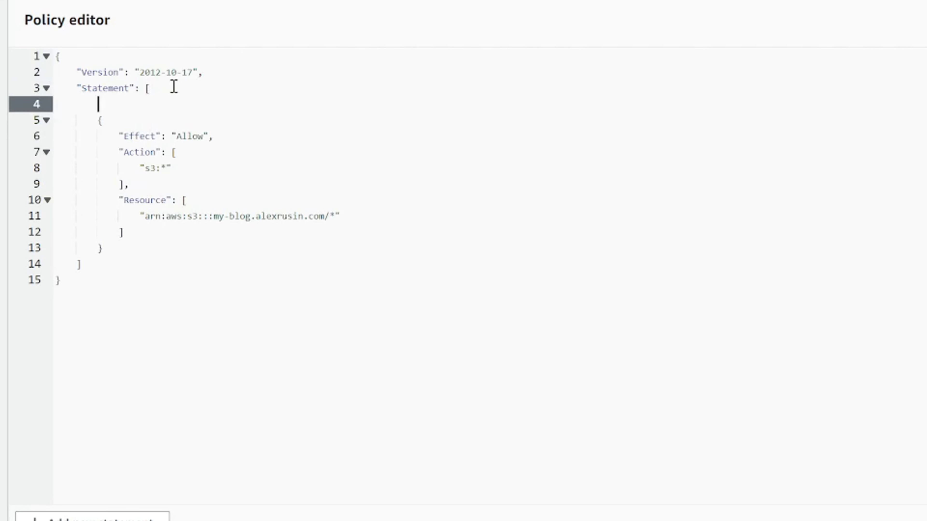
{"action": "type", "text": "{ \"Effect\": \"Allow\", \"Action\": [ \"s3:ListBucket\" ], \"Resource\": [ \"*\" ] },"}
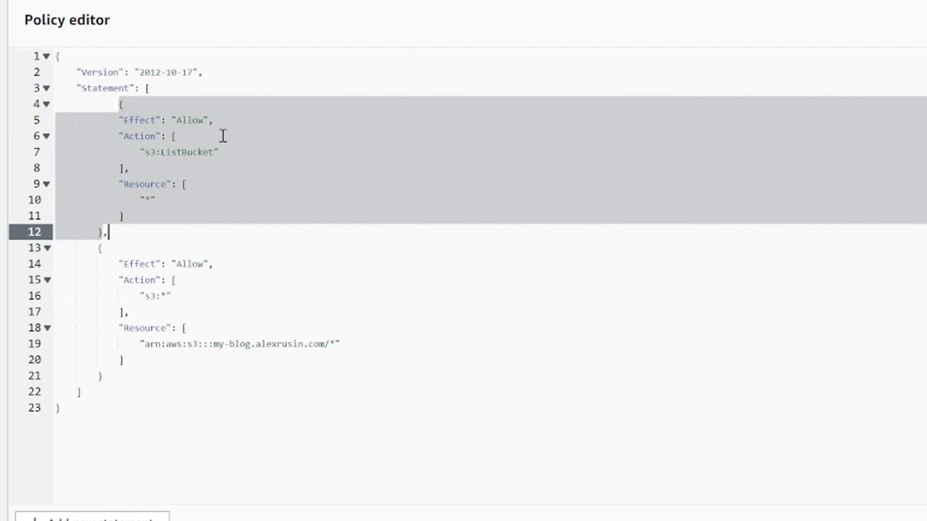
{"action": "left_click_drag", "start_coordinate": [157, 199], "coordinate": [119, 200]}
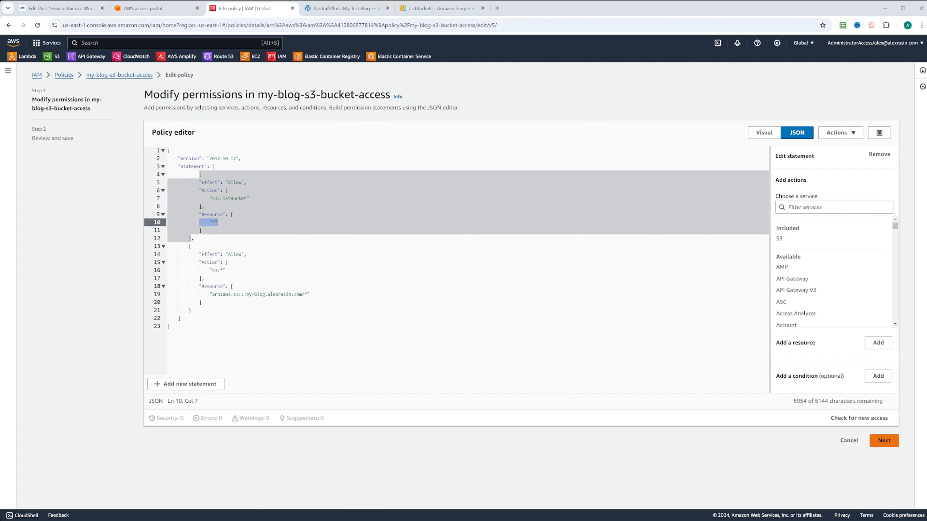
{"action": "left_click", "coordinate": [884, 441]}
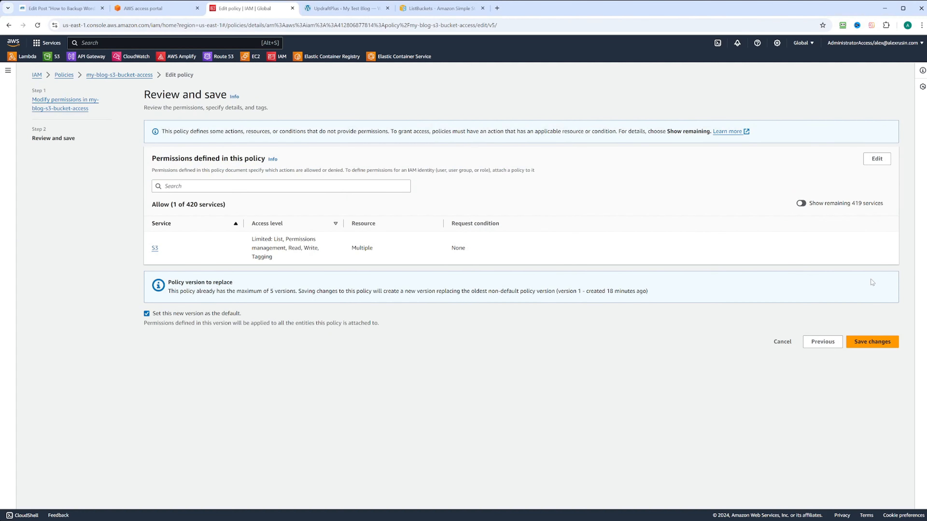
{"action": "left_click", "coordinate": [876, 342]}
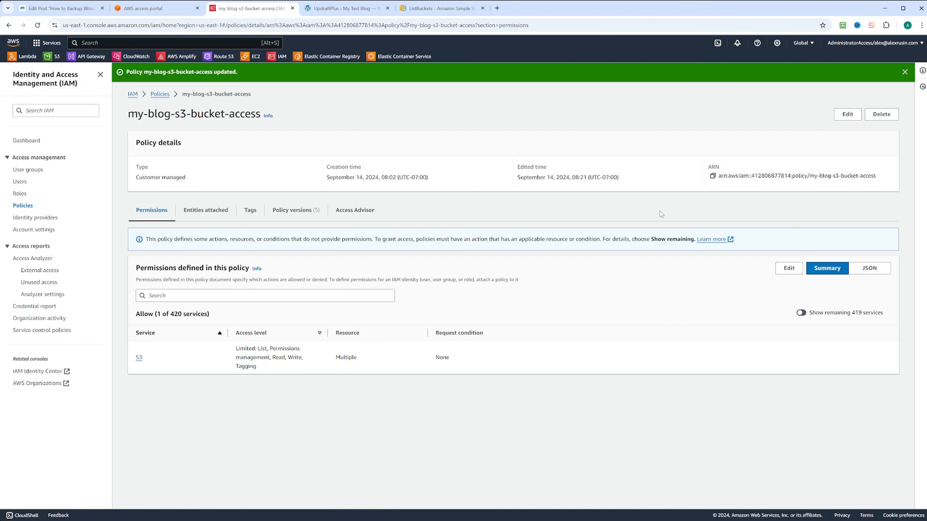
- Return to the UpdraftPlus settings, retest the Amazon S3 settings and dismiss the test result
{"action": "left_click", "coordinate": [345, 8]}
{"action": "left_click", "coordinate": [220, 402]}
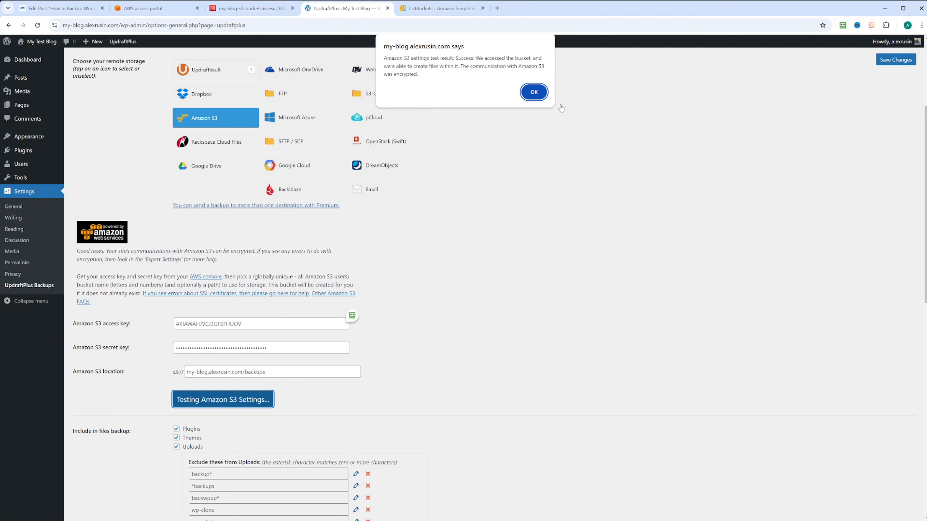
{"action": "left_click", "coordinate": [535, 98]}
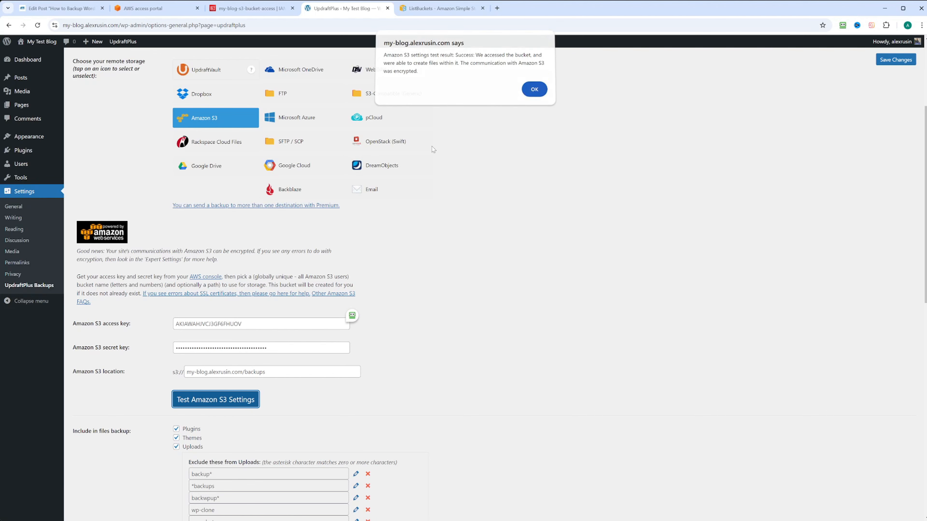
- Review the file backup options, set the files and database backup schedules to Weekly, and save the UpdraftPlus settings
{"action": "scroll", "coordinate": [422, 212], "scroll_direction": "down", "scroll_amount": 5}
{"action": "scroll", "coordinate": [422, 209], "scroll_direction": "down", "scroll_amount": 3}
{"action": "scroll", "coordinate": [423, 210], "scroll_direction": "up", "scroll_amount": 2}
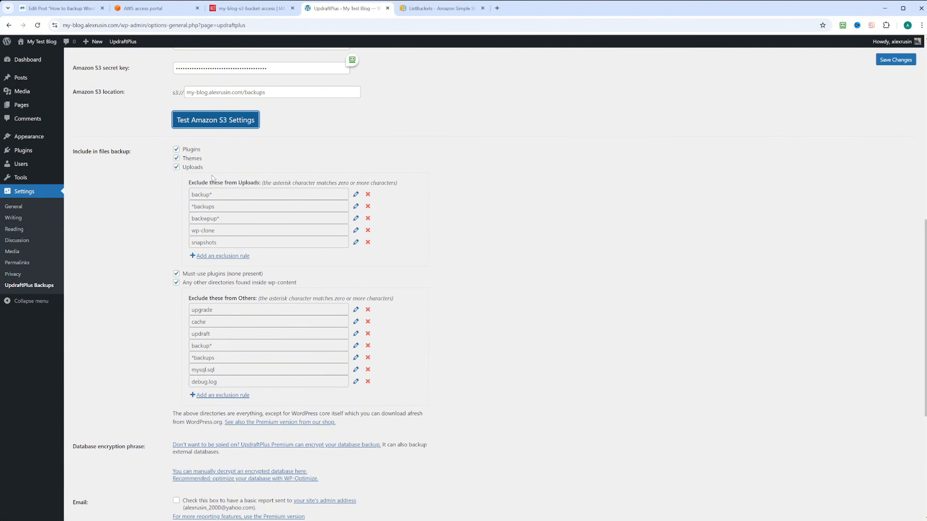
{"action": "scroll", "coordinate": [239, 203], "scroll_direction": "down", "scroll_amount": 2}
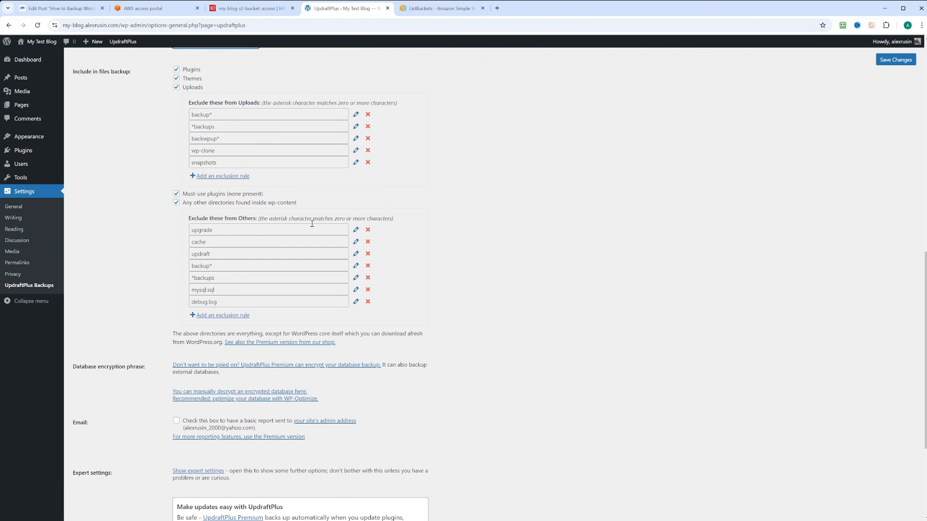
{"action": "scroll", "coordinate": [312, 224], "scroll_direction": "down", "scroll_amount": 1}
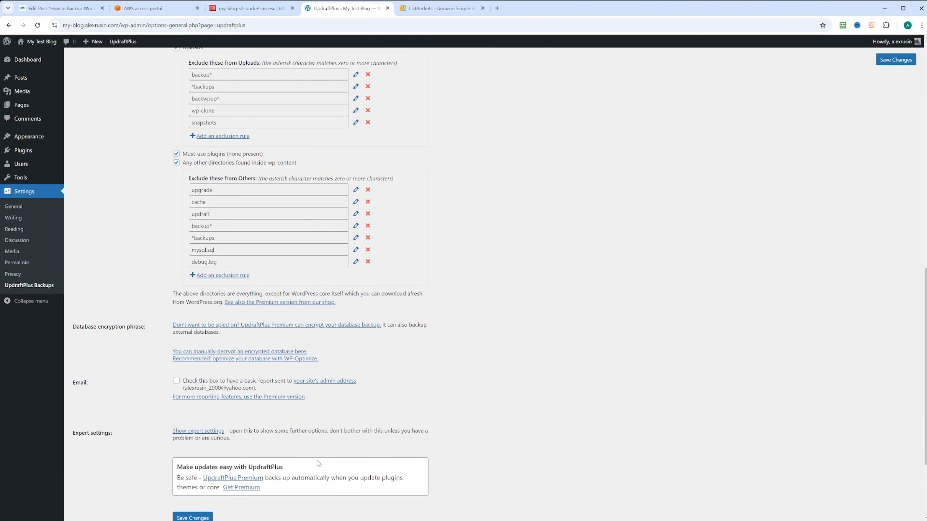
{"action": "scroll", "coordinate": [96, 139], "scroll_direction": "up", "scroll_amount": 20}
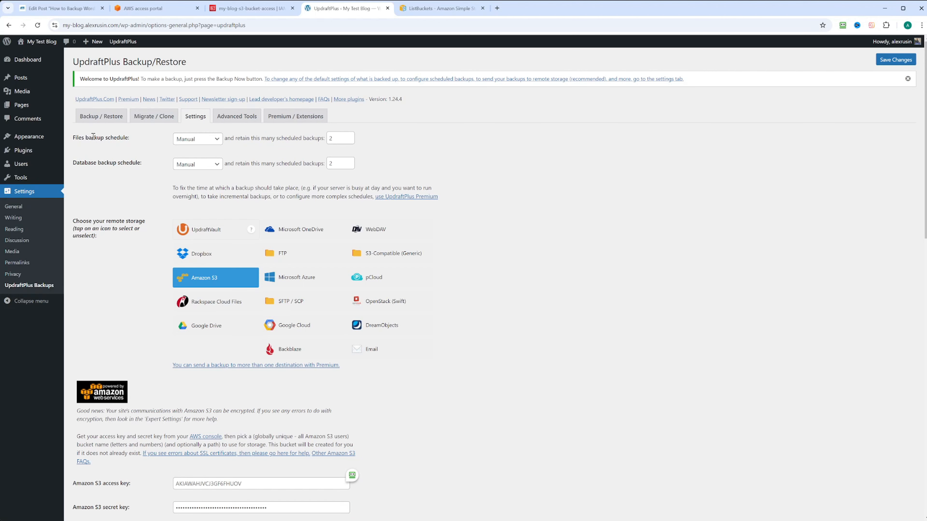
{"action": "left_click", "coordinate": [219, 142]}
{"action": "left_click", "coordinate": [201, 225]}
{"action": "left_click", "coordinate": [214, 165]}
{"action": "left_click", "coordinate": [199, 251]}
{"action": "scroll", "coordinate": [394, 207], "scroll_direction": "down", "scroll_amount": 15}
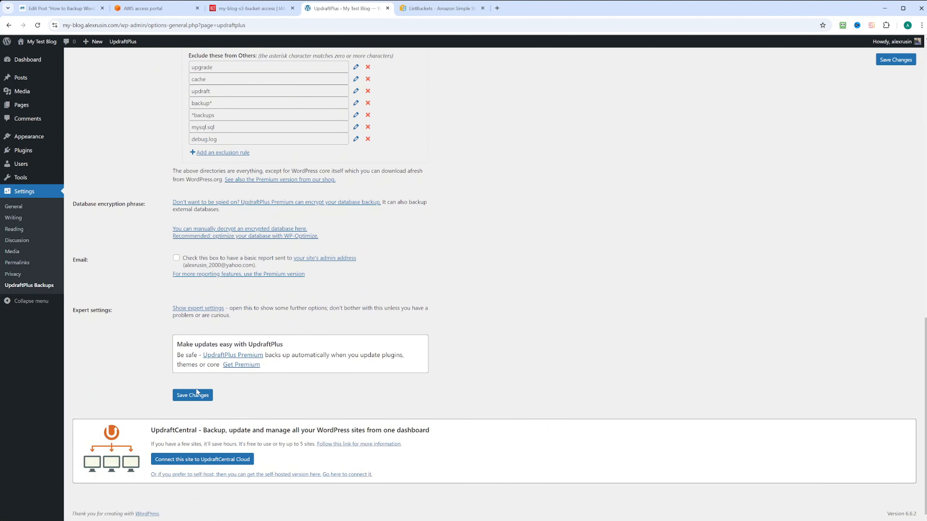
{"action": "left_click", "coordinate": [196, 395]}
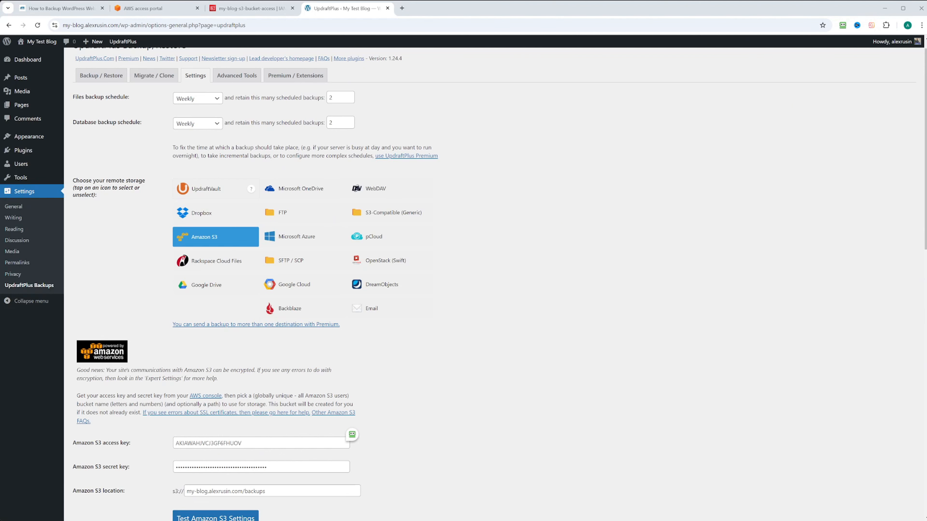
{"action": "key", "text": "Return"}
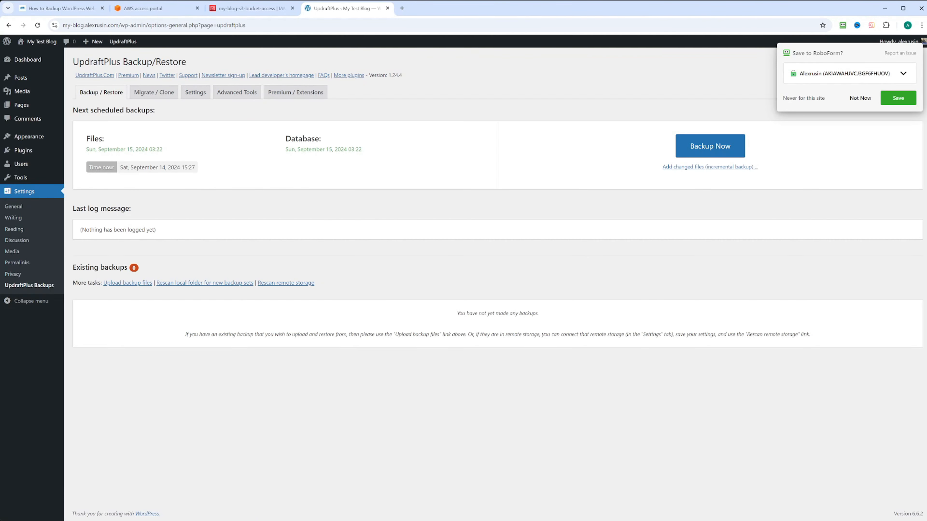
- Back up the database and files to remote storage, check the backup files in the S3 bucket's backups folder, and return to UpdraftPlus
{"action": "left_click", "coordinate": [715, 148]}
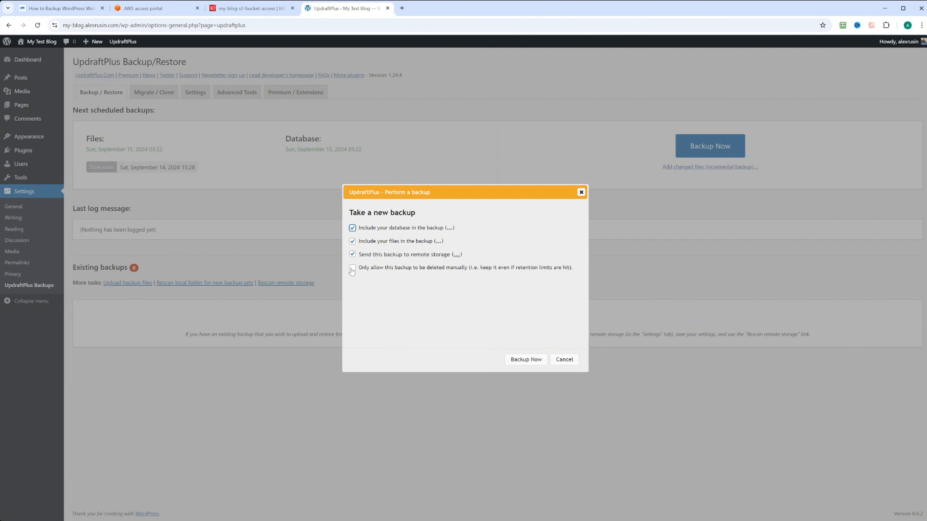
{"action": "left_click", "coordinate": [525, 359]}
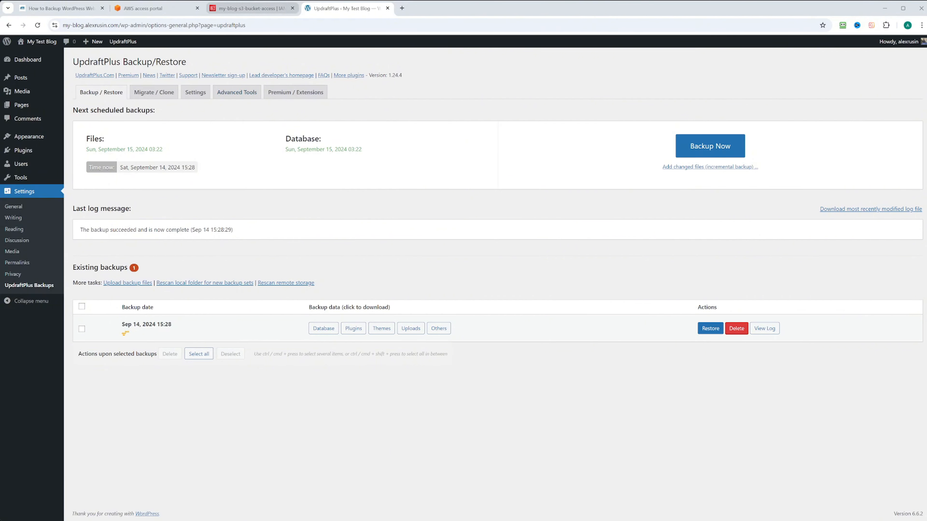
{"action": "left_click", "coordinate": [252, 8]}
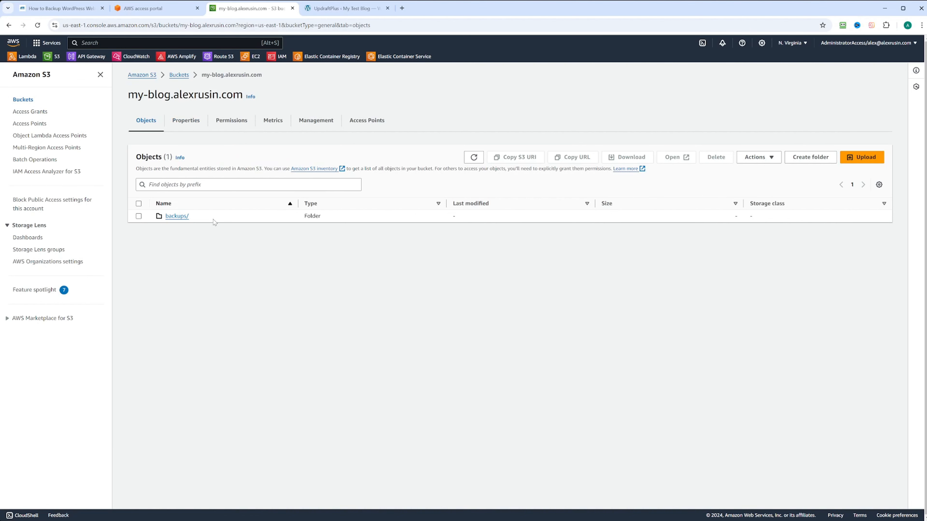
{"action": "left_click", "coordinate": [177, 215]}
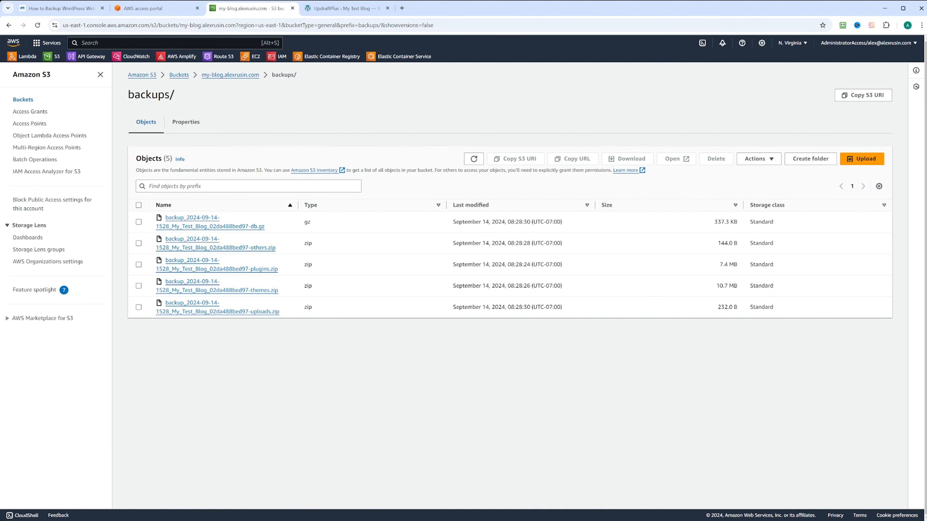
{"action": "left_click", "coordinate": [351, 11]}
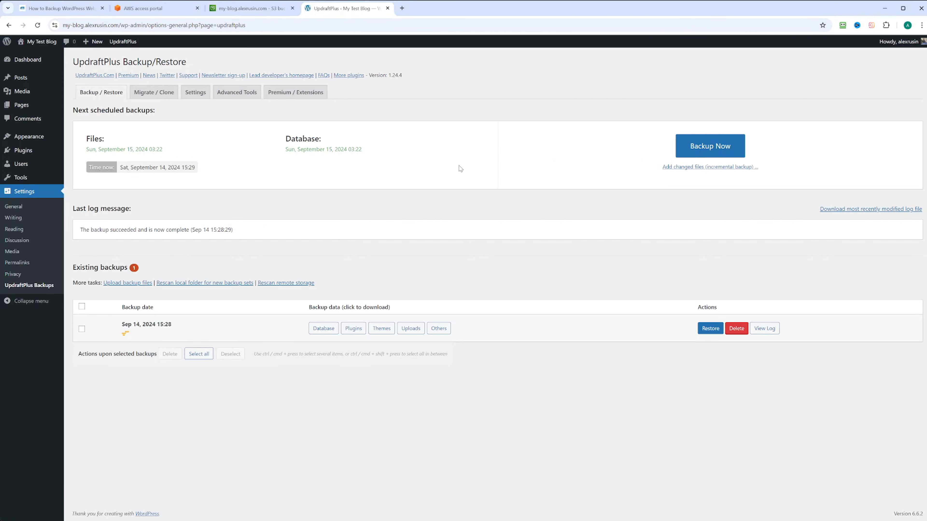